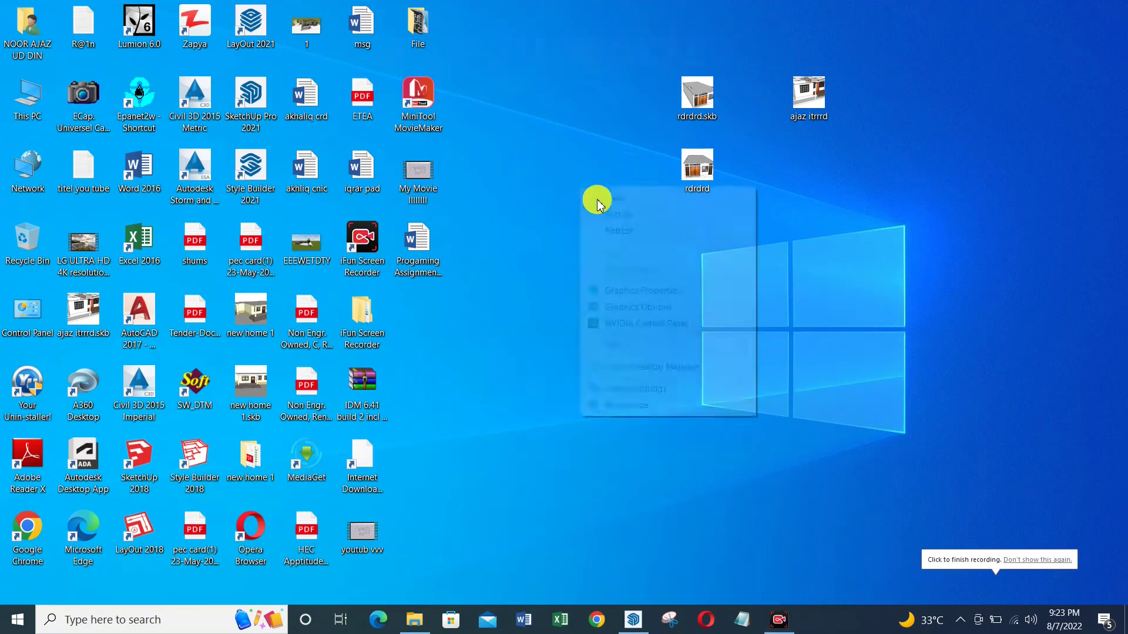
# Refresh the Windows desktop and bring the SketchUp Pro 2021 window to the front
pyautogui.click(614, 227)
pyautogui.rightClick(559, 199)
pyautogui.click(605, 251)
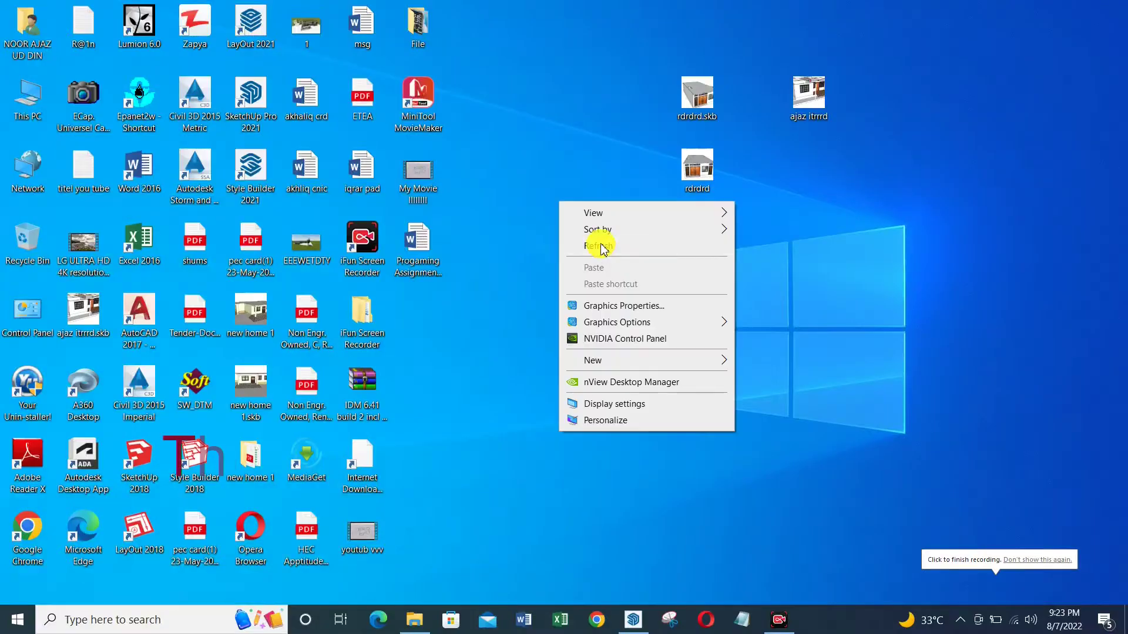
pyautogui.click(635, 619)
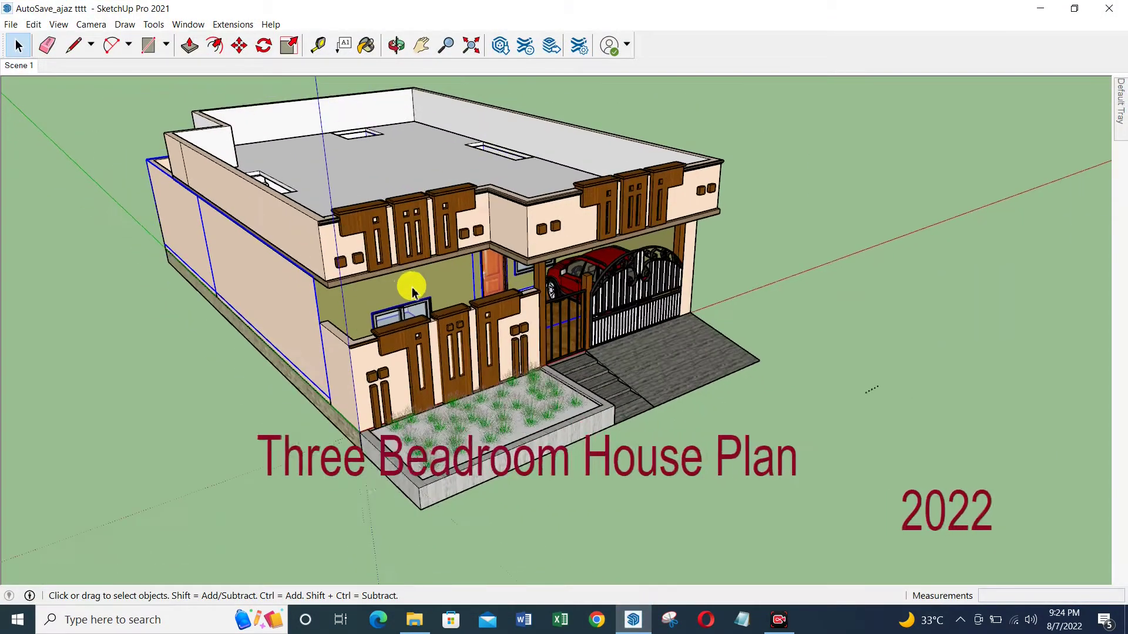
# Zoom out and back in, then orbit the empty scene showing only the axes
pyautogui.scroll(-1, 402, 221)
pyautogui.scroll(-1, 403, 222)
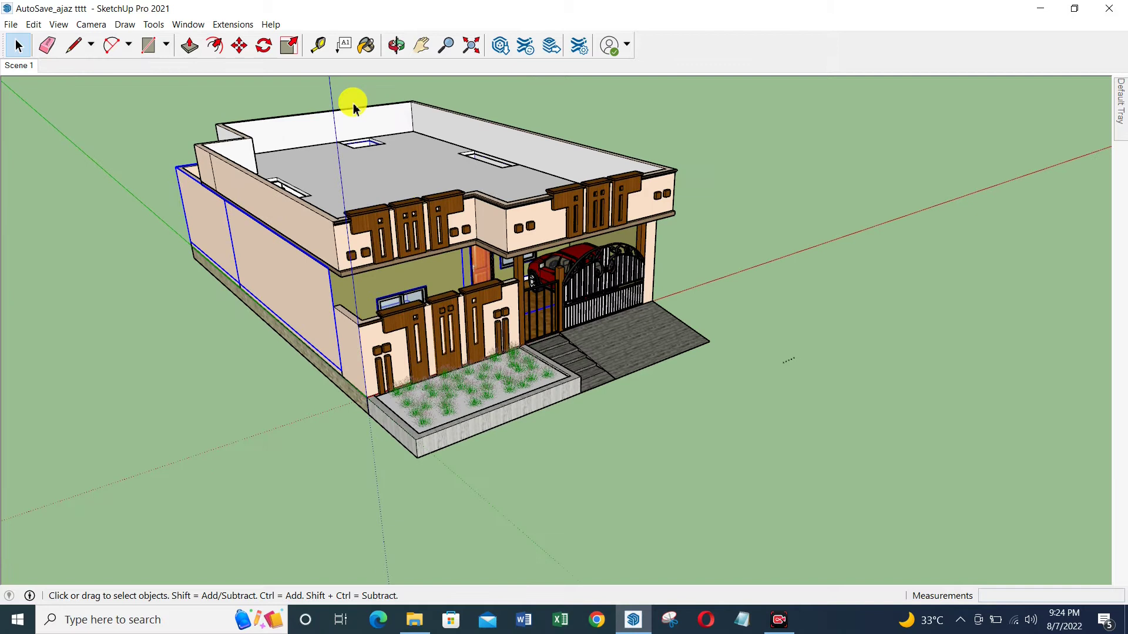
pyautogui.scroll(2, 353, 108)
pyautogui.scroll(1, 315, 109)
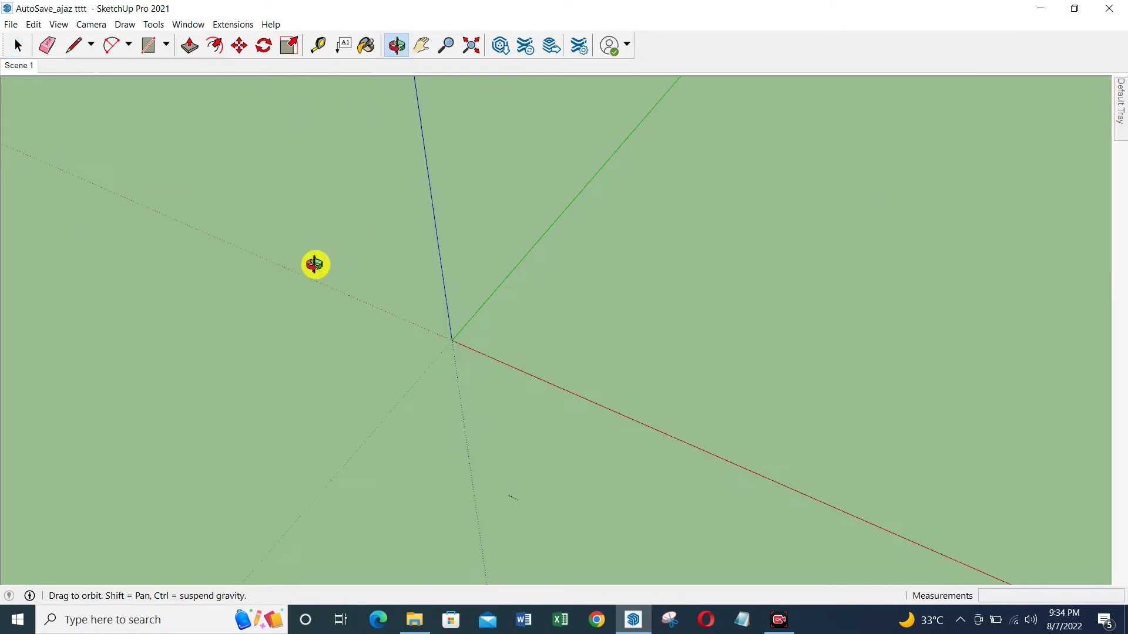
pyautogui.moveTo(315, 264)
pyautogui.mouseDown()
pyautogui.moveTo(438, 279)
pyautogui.moveTo(484, 214)
pyautogui.moveTo(509, 251)
pyautogui.moveTo(266, 269)
pyautogui.moveTo(360, 221)
pyautogui.moveTo(345, 201)
pyautogui.moveTo(239, 198)
pyautogui.mouseUp()
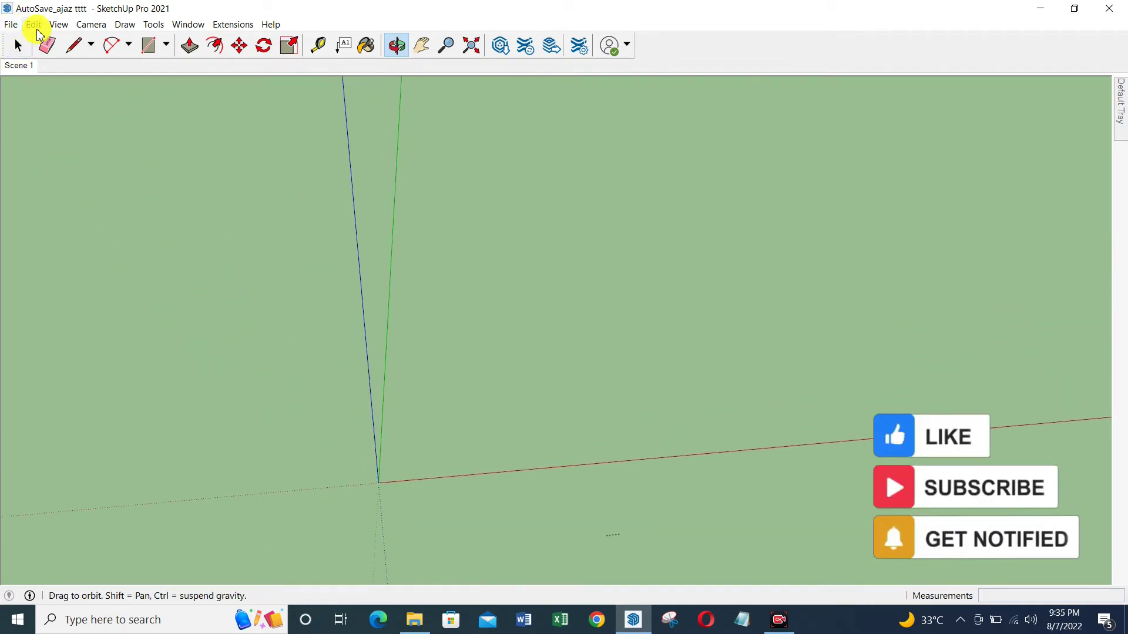
# Bring back the last hidden house model with Edit > Unhide > Last
pyautogui.click(33, 24)
pyautogui.moveTo(58, 221)
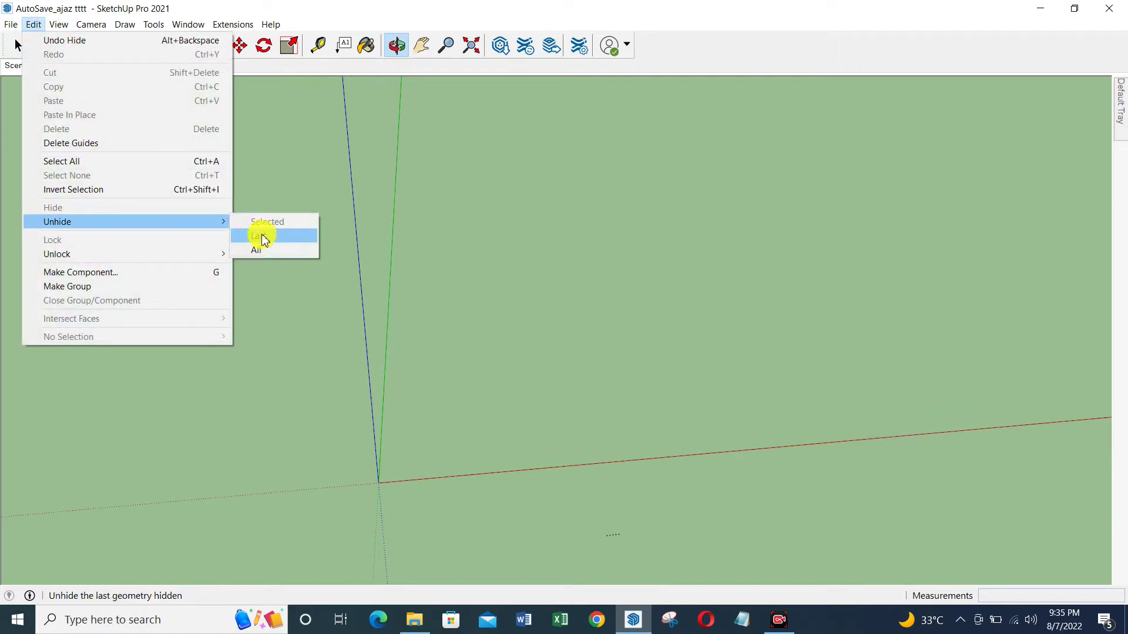
pyautogui.click(270, 252)
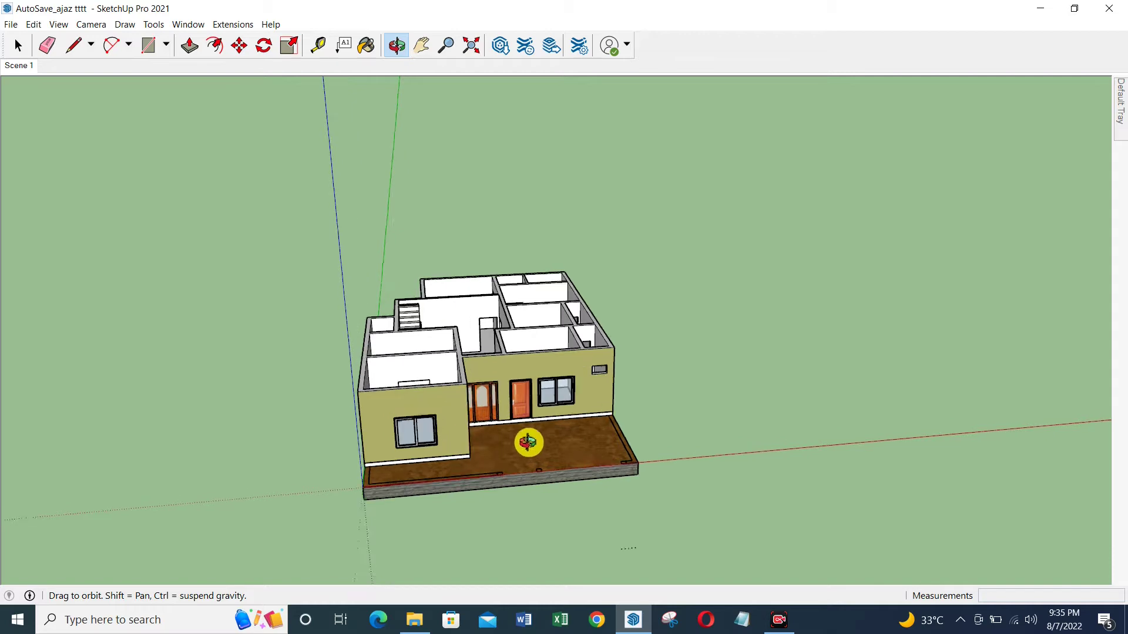
pyautogui.scroll(3, 526, 441)
pyautogui.moveTo(625, 341)
pyautogui.mouseDown()
pyautogui.moveTo(372, 431)
pyautogui.moveTo(413, 297)
pyautogui.moveTo(355, 311)
pyautogui.mouseUp()
pyautogui.scroll(3, 291, 286)
# Orbit over the house to inspect the rooms, hallway and stairs
pyautogui.moveTo(290, 286)
pyautogui.mouseDown()
pyautogui.moveTo(386, 357)
pyautogui.moveTo(732, 420)
pyautogui.moveTo(639, 320)
pyautogui.moveTo(609, 378)
pyautogui.moveTo(573, 383)
pyautogui.moveTo(654, 441)
pyautogui.moveTo(524, 398)
pyautogui.mouseUp()
pyautogui.moveTo(723, 448)
pyautogui.mouseDown()
pyautogui.moveTo(530, 383)
pyautogui.moveTo(569, 330)
pyautogui.moveTo(551, 337)
pyautogui.moveTo(554, 400)
pyautogui.moveTo(489, 317)
pyautogui.moveTo(474, 323)
pyautogui.moveTo(619, 423)
pyautogui.moveTo(540, 308)
pyautogui.moveTo(685, 417)
pyautogui.moveTo(592, 440)
pyautogui.moveTo(527, 433)
pyautogui.moveTo(543, 343)
pyautogui.moveTo(534, 400)
pyautogui.moveTo(478, 353)
pyautogui.mouseUp()
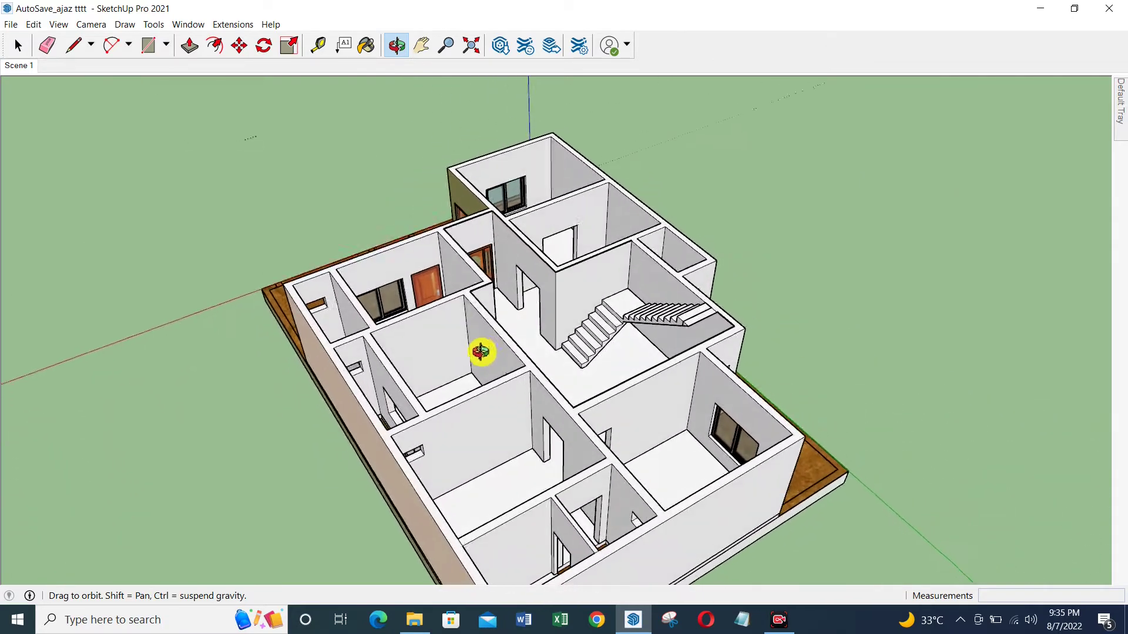
pyautogui.scroll(5, 433, 386)
pyautogui.moveTo(433, 386)
pyautogui.mouseDown()
pyautogui.moveTo(395, 481)
pyautogui.moveTo(344, 493)
pyautogui.moveTo(396, 453)
pyautogui.moveTo(305, 452)
pyautogui.moveTo(319, 370)
pyautogui.moveTo(587, 309)
pyautogui.moveTo(605, 358)
pyautogui.moveTo(559, 390)
pyautogui.moveTo(589, 405)
pyautogui.moveTo(544, 316)
pyautogui.moveTo(644, 438)
pyautogui.moveTo(653, 405)
pyautogui.mouseUp()
pyautogui.scroll(-3, 319, 370)
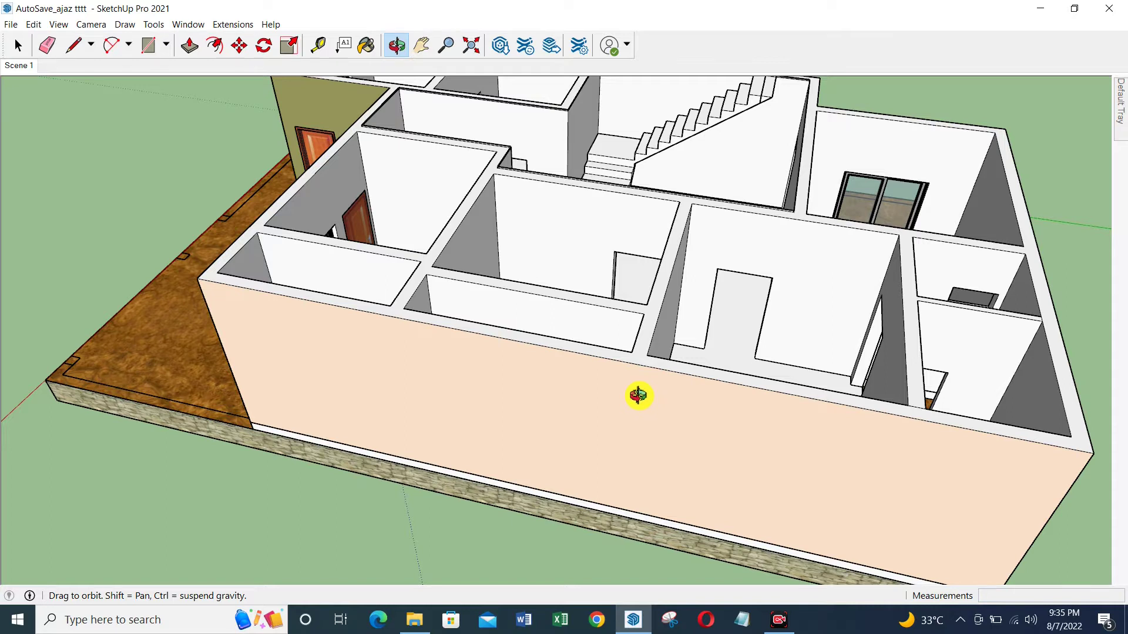
# Inside the house group, draw two lines across the front wall top at the partitions
pyautogui.press('space')
pyautogui.doubleClick(639, 396)
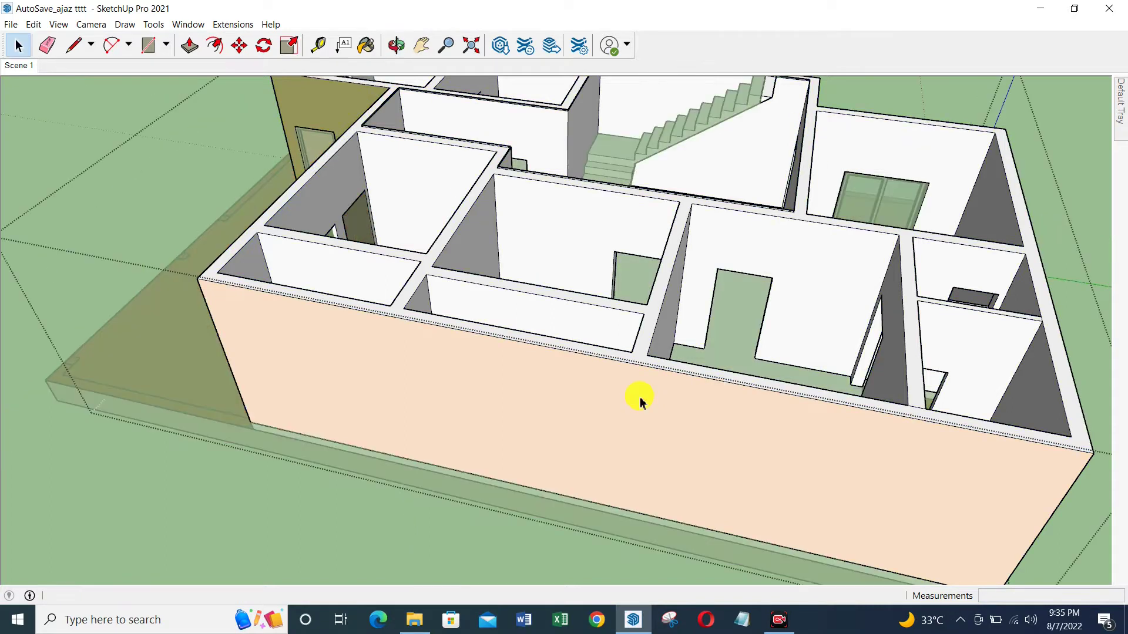
pyautogui.press('l')
pyautogui.scroll(2, 633, 359)
pyautogui.click(637, 349)
pyautogui.click(633, 362)
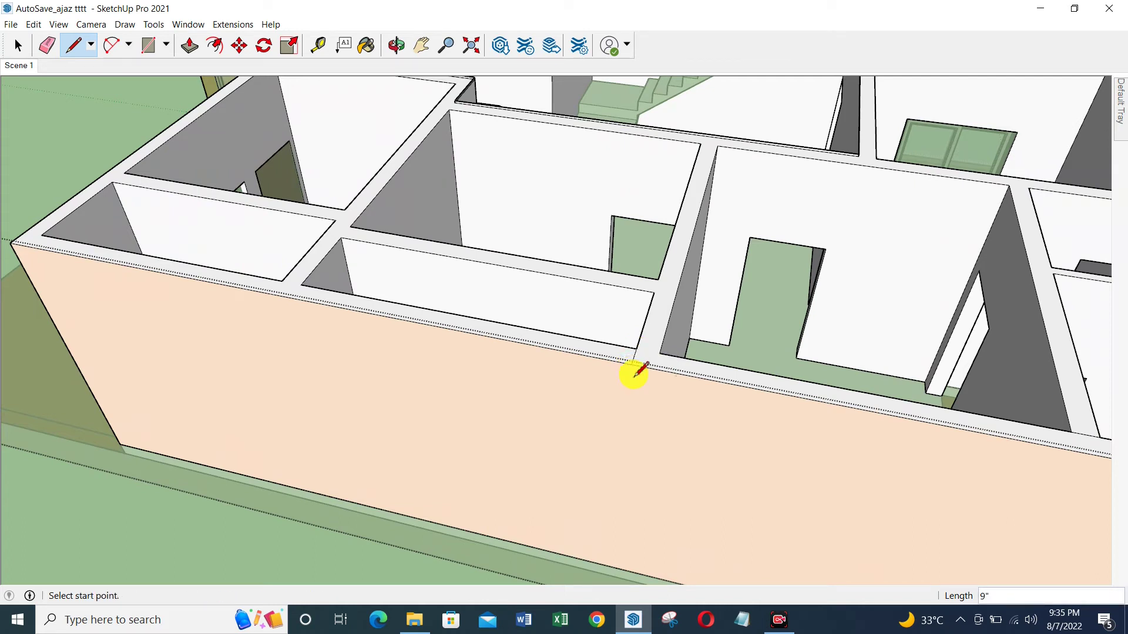
pyautogui.press('space')
pyautogui.press('l')
pyautogui.click(301, 285)
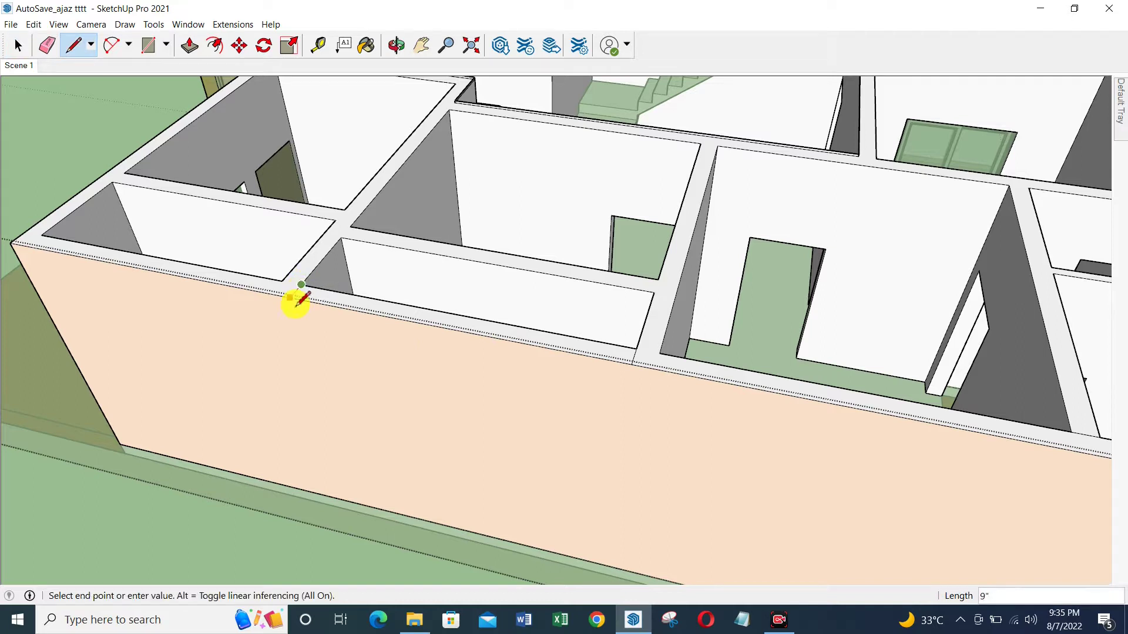
# Push/Pull the wall-top section between the lines down exactly 2'
pyautogui.press('p')
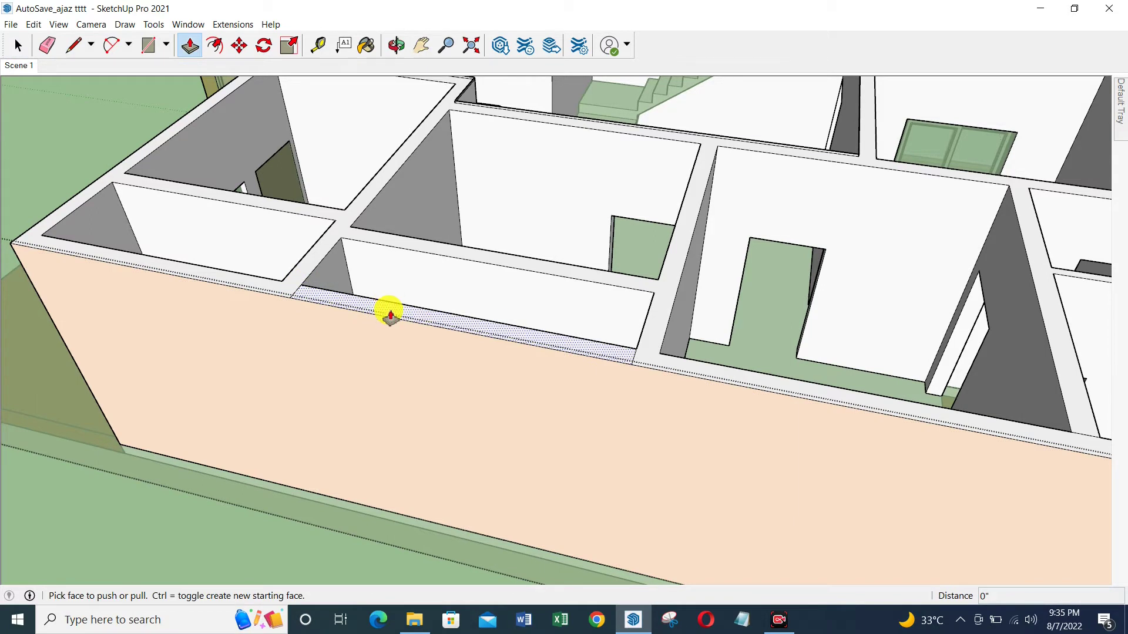
pyautogui.press('space')
pyautogui.click(189, 45)
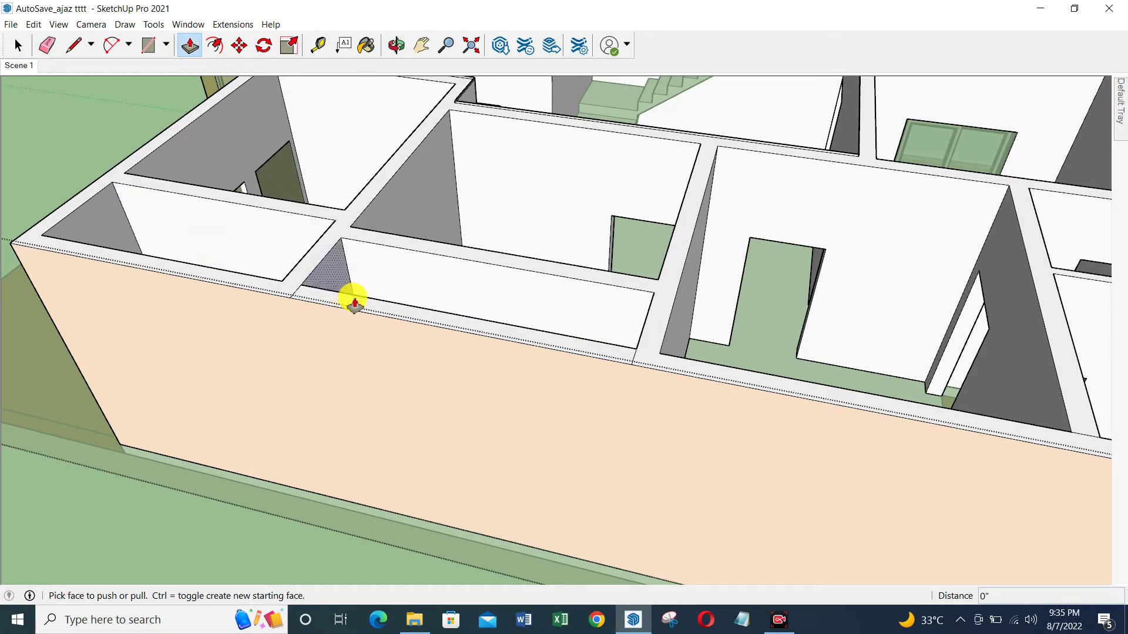
pyautogui.moveTo(427, 320); pyautogui.dragTo(427, 359)
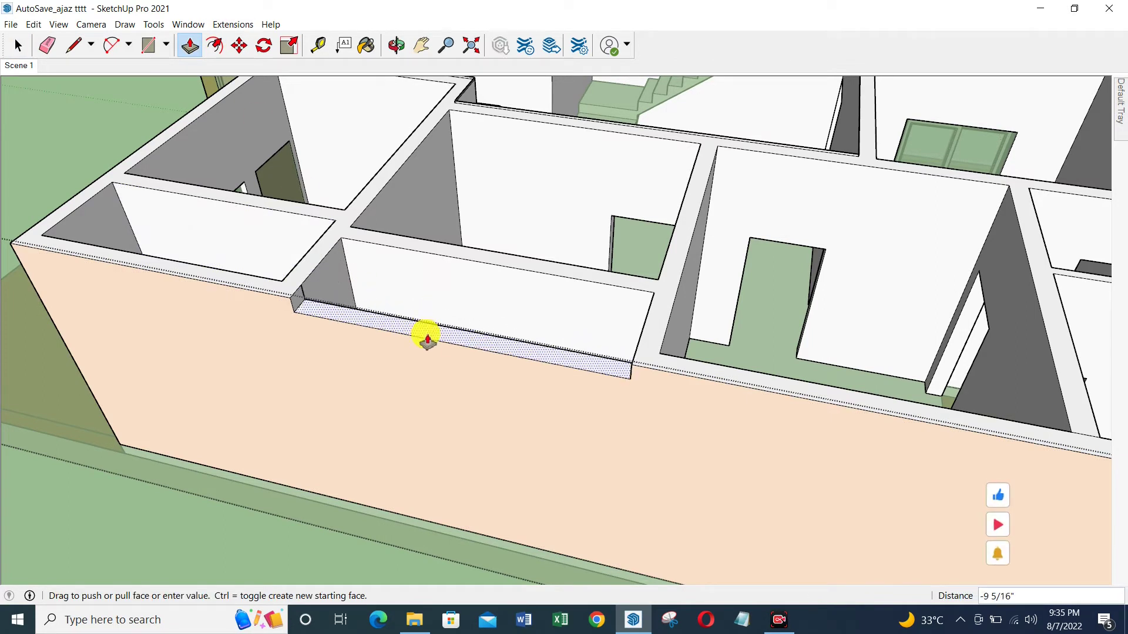
pyautogui.click(427, 359)
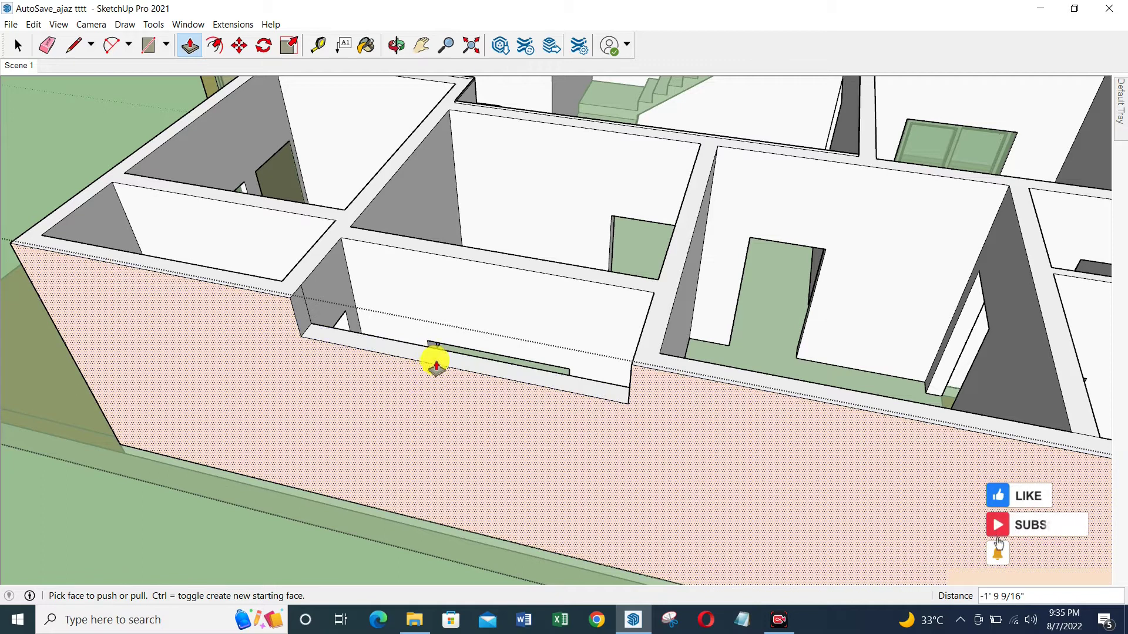
pyautogui.hotkey('ctrl', 'z')
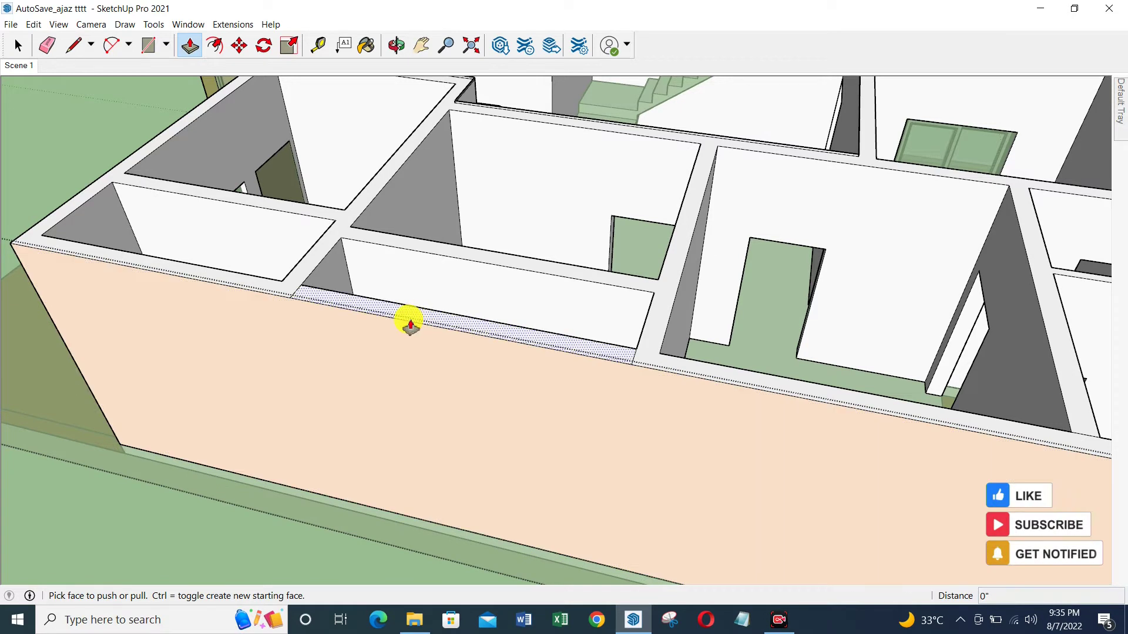
pyautogui.moveTo(410, 320); pyautogui.dragTo(424, 369)
pyautogui.write("2'")
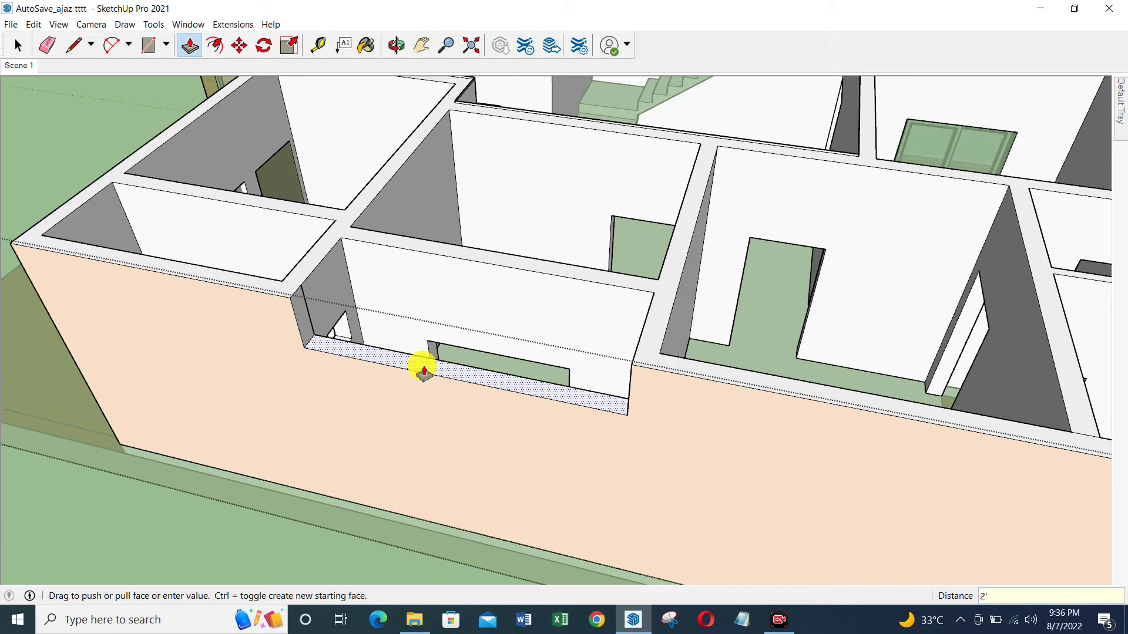
pyautogui.press('Return')
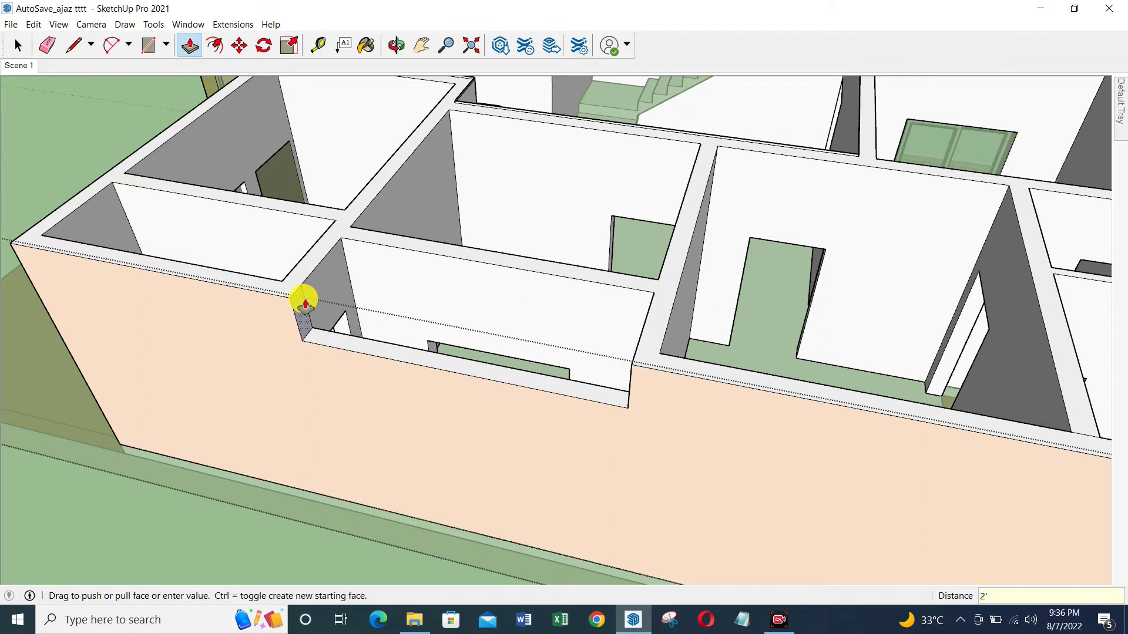
pyautogui.scroll(3, 302, 297)
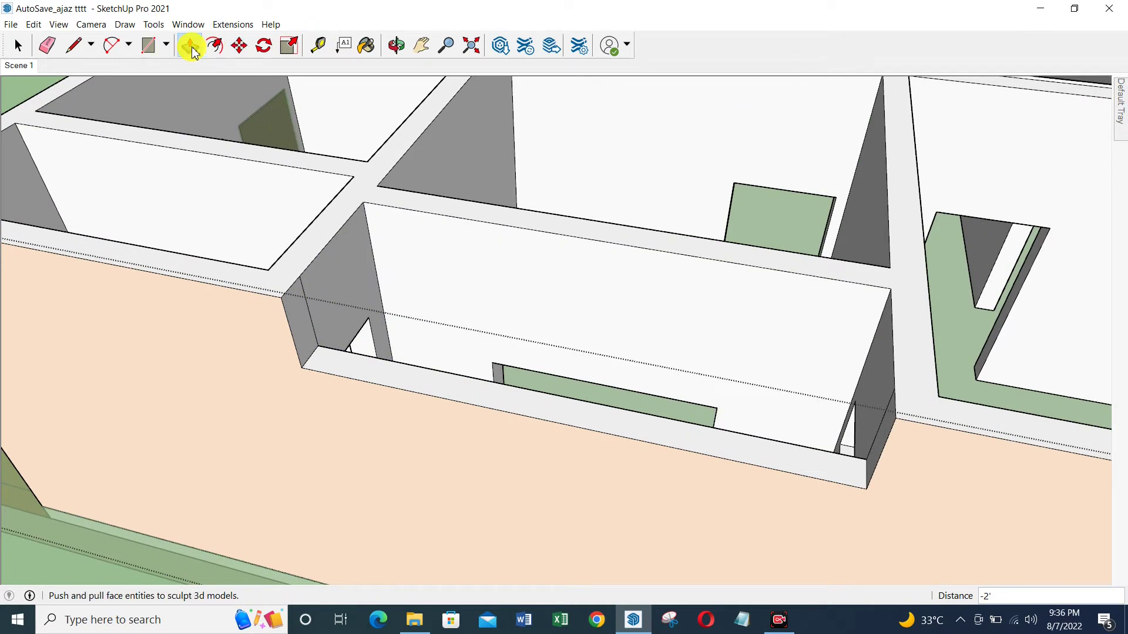
pyautogui.click(47, 45)
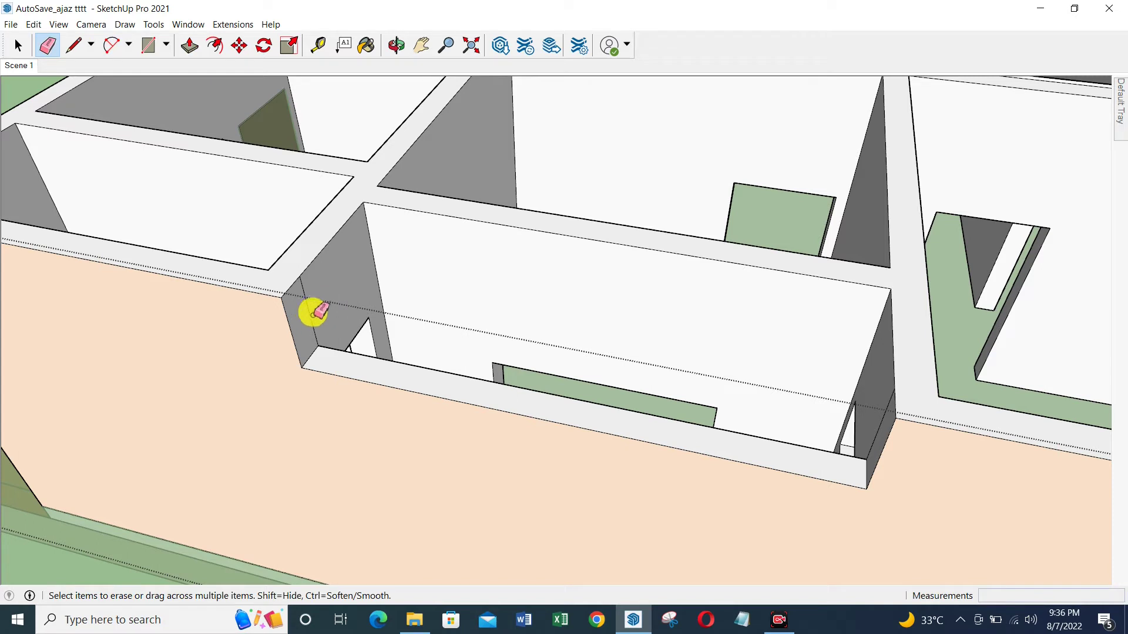
pyautogui.scroll(-2, 399, 325)
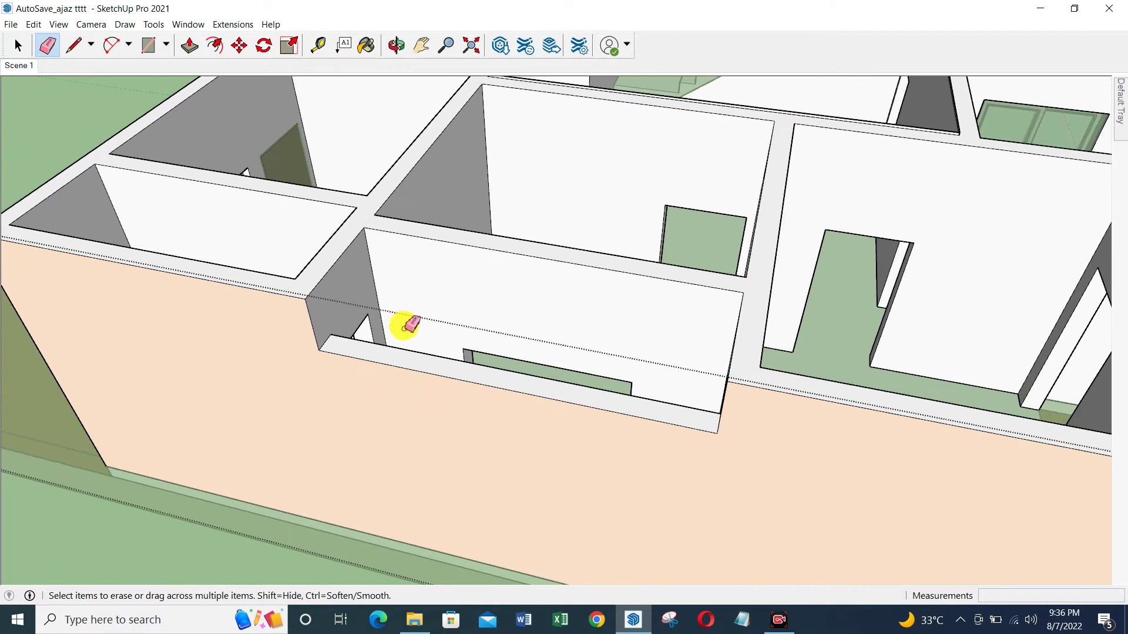
pyautogui.click(396, 46)
pyautogui.moveTo(326, 209)
pyautogui.mouseDown()
pyautogui.moveTo(568, 297)
pyautogui.moveTo(629, 246)
pyautogui.mouseUp()
pyautogui.scroll(-3, 687, 294)
pyautogui.scroll(3, 851, 197)
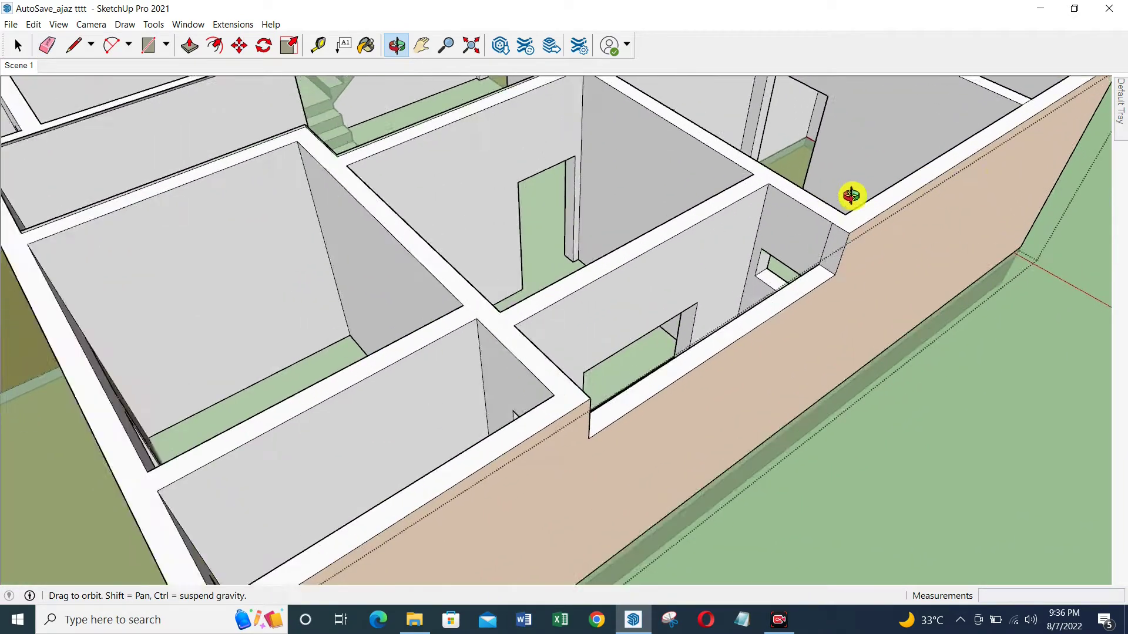
pyautogui.scroll(4, 851, 196)
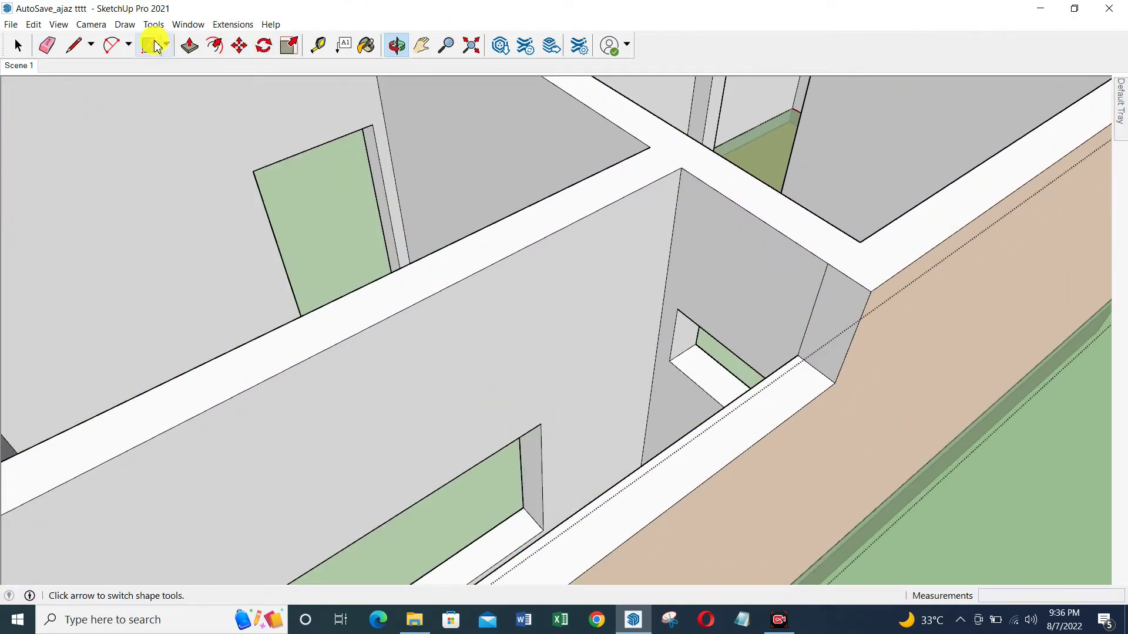
pyautogui.click(47, 45)
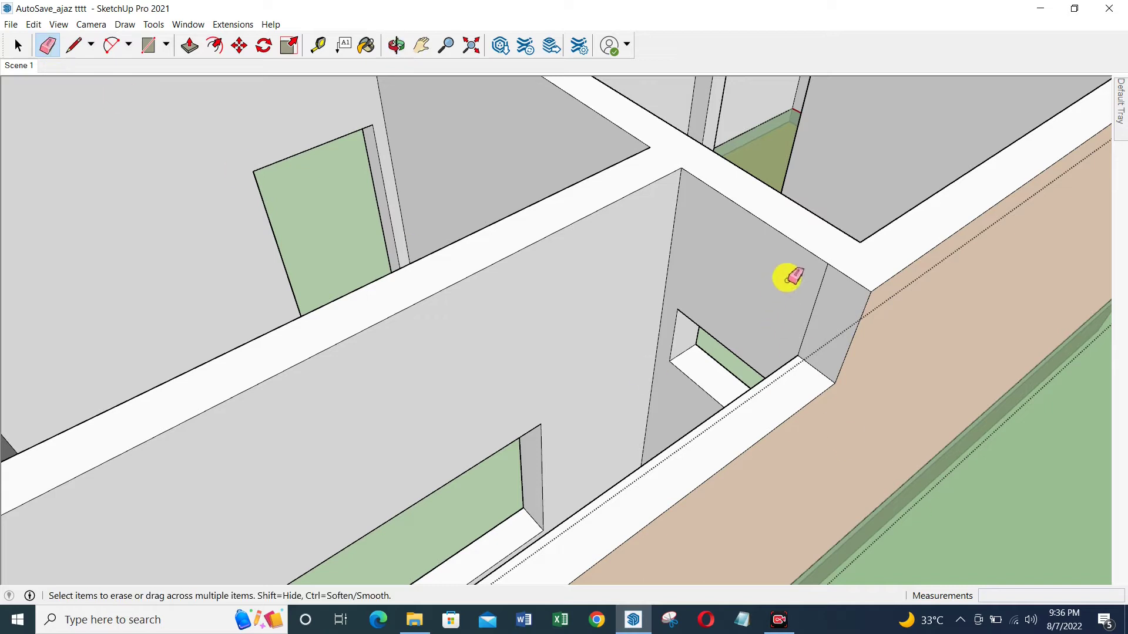
pyautogui.scroll(2, 816, 302)
pyautogui.scroll(-2, 680, 240)
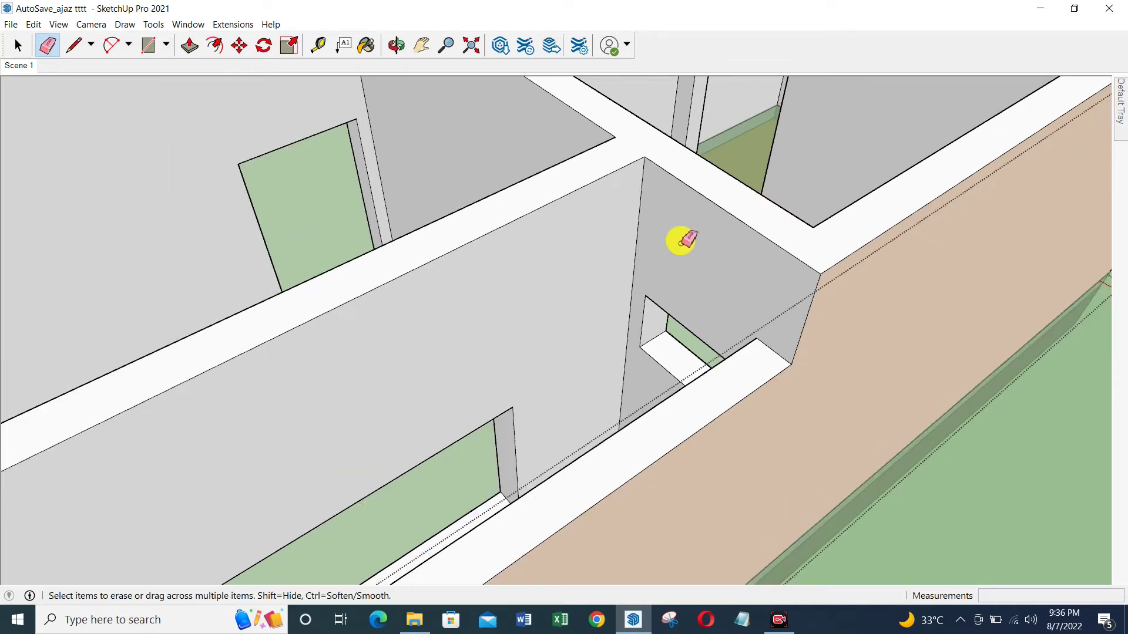
pyautogui.scroll(-1, 680, 258)
pyautogui.click(396, 45)
pyautogui.moveTo(400, 341)
pyautogui.mouseDown()
pyautogui.moveTo(533, 347)
pyautogui.moveTo(639, 297)
pyautogui.moveTo(546, 378)
pyautogui.moveTo(680, 370)
pyautogui.moveTo(634, 416)
pyautogui.moveTo(685, 341)
pyautogui.moveTo(685, 395)
pyautogui.moveTo(599, 300)
pyautogui.moveTo(662, 361)
pyautogui.moveTo(777, 294)
pyautogui.moveTo(742, 370)
pyautogui.moveTo(755, 358)
pyautogui.moveTo(739, 313)
pyautogui.mouseUp()
pyautogui.click(365, 46)
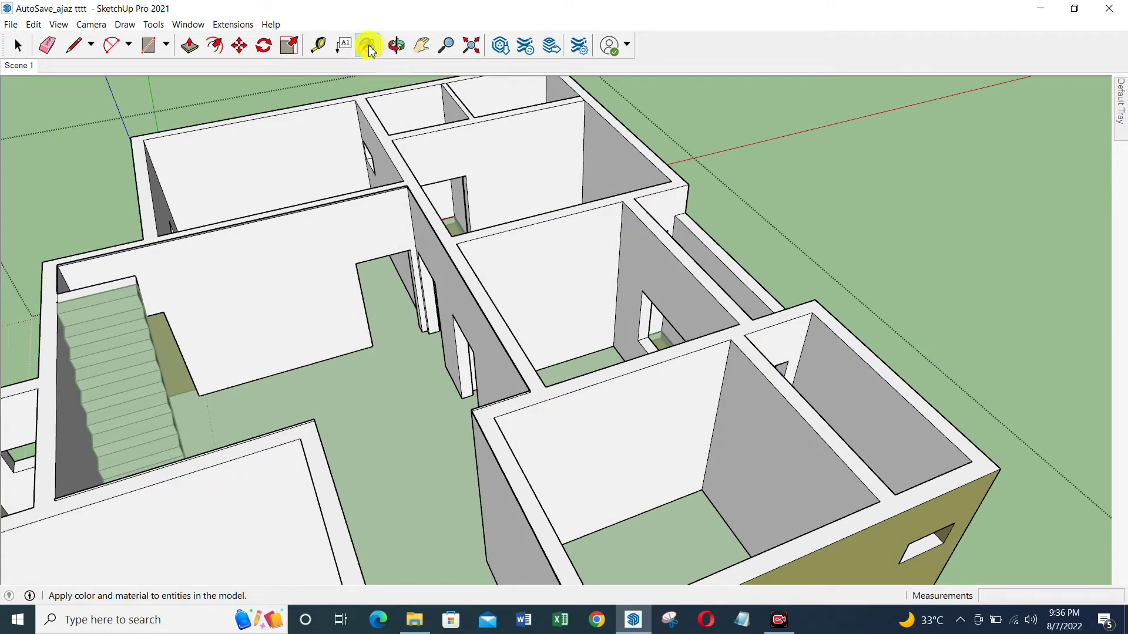
# Pin the Default Tray and pick light green Color G01 from the Colors materials
pyautogui.click(367, 46)
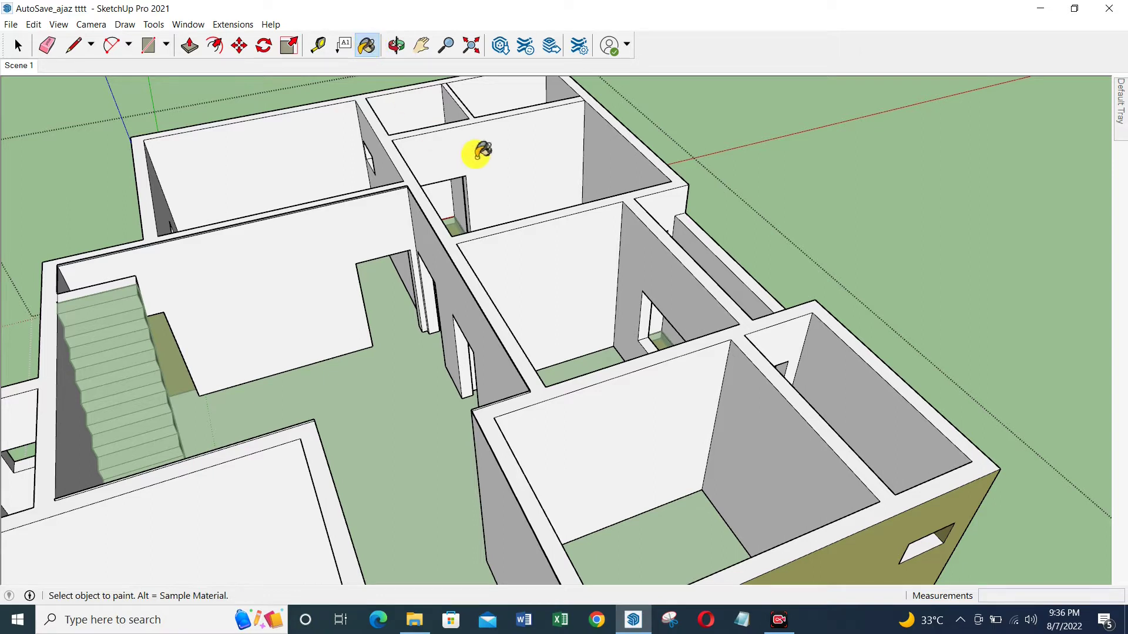
pyautogui.click(367, 47)
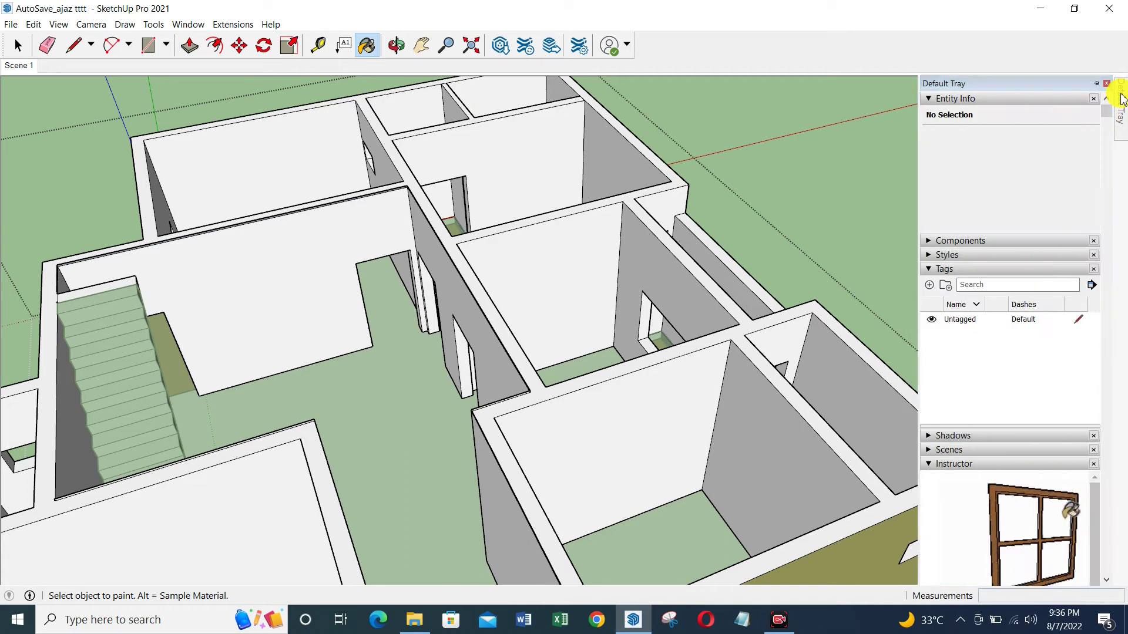
pyautogui.click(1098, 83)
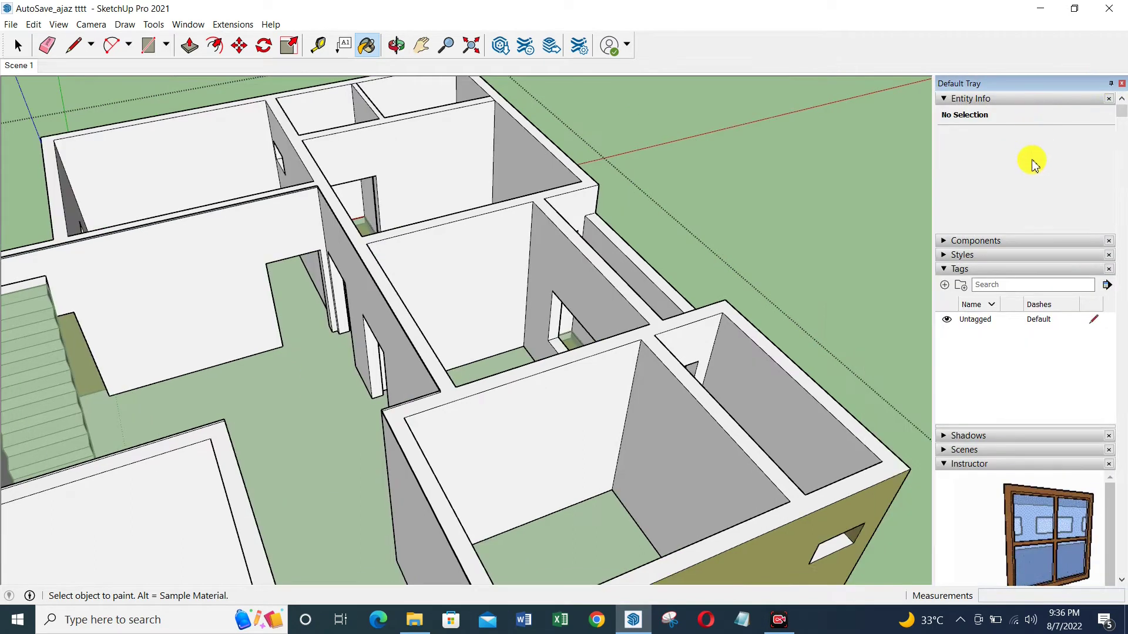
pyautogui.scroll(-3, 975, 247)
pyautogui.scroll(-2, 958, 203)
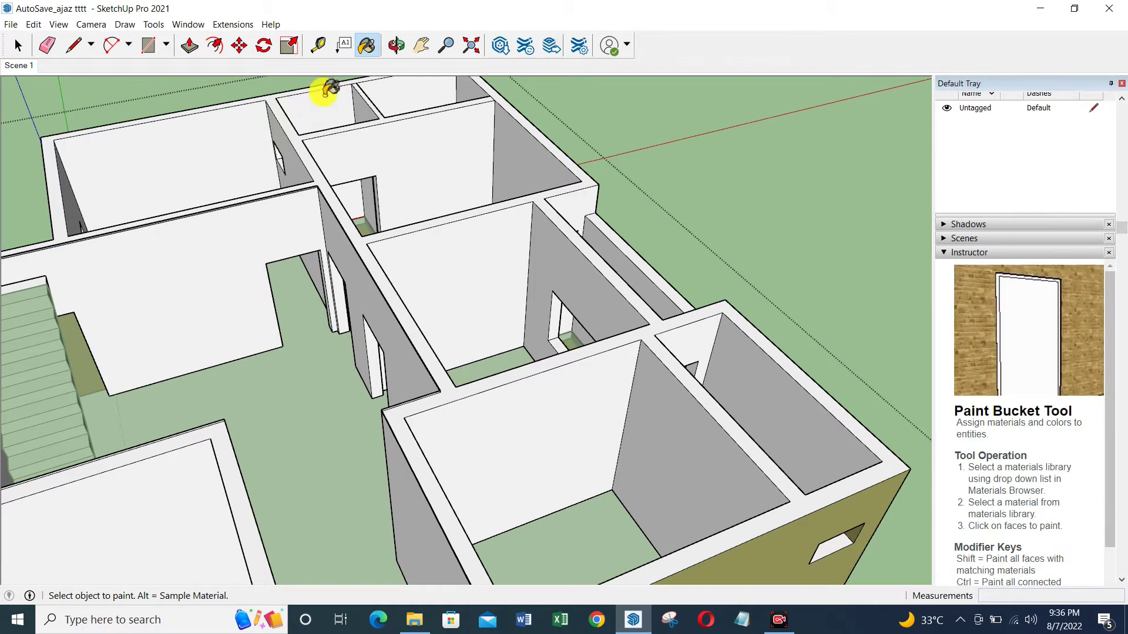
pyautogui.click(368, 47)
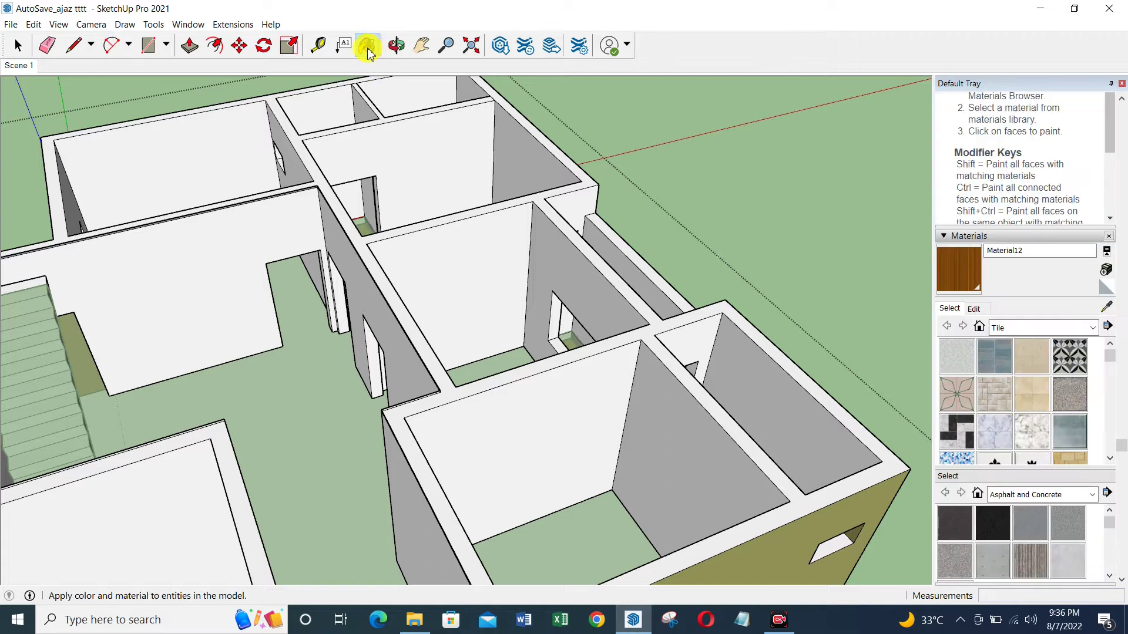
pyautogui.click(1071, 329)
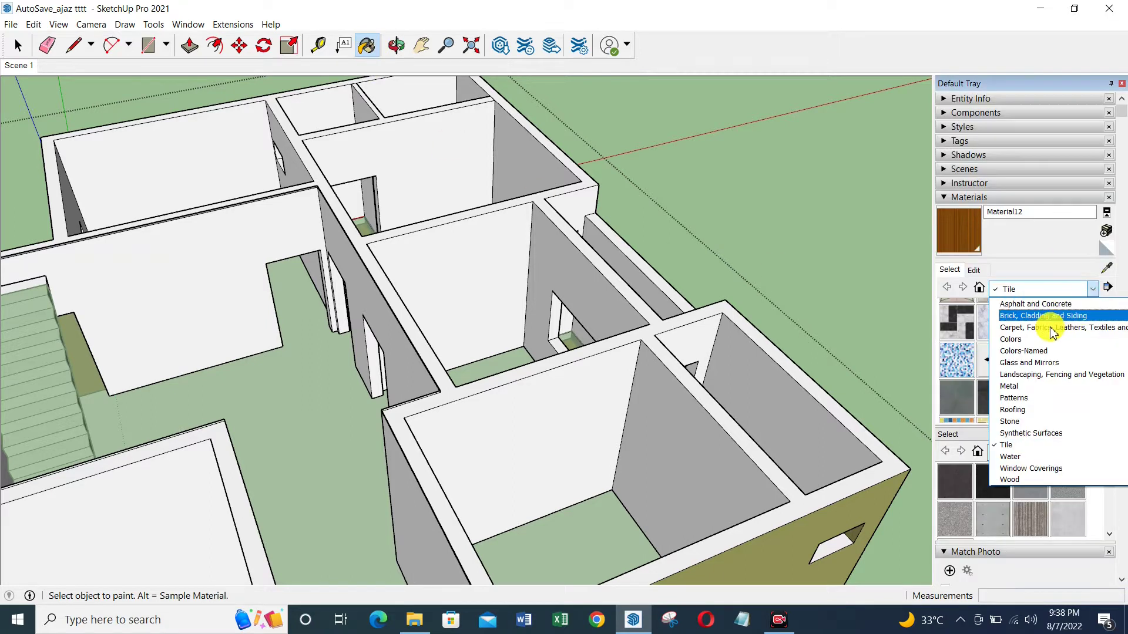
pyautogui.click(1012, 341)
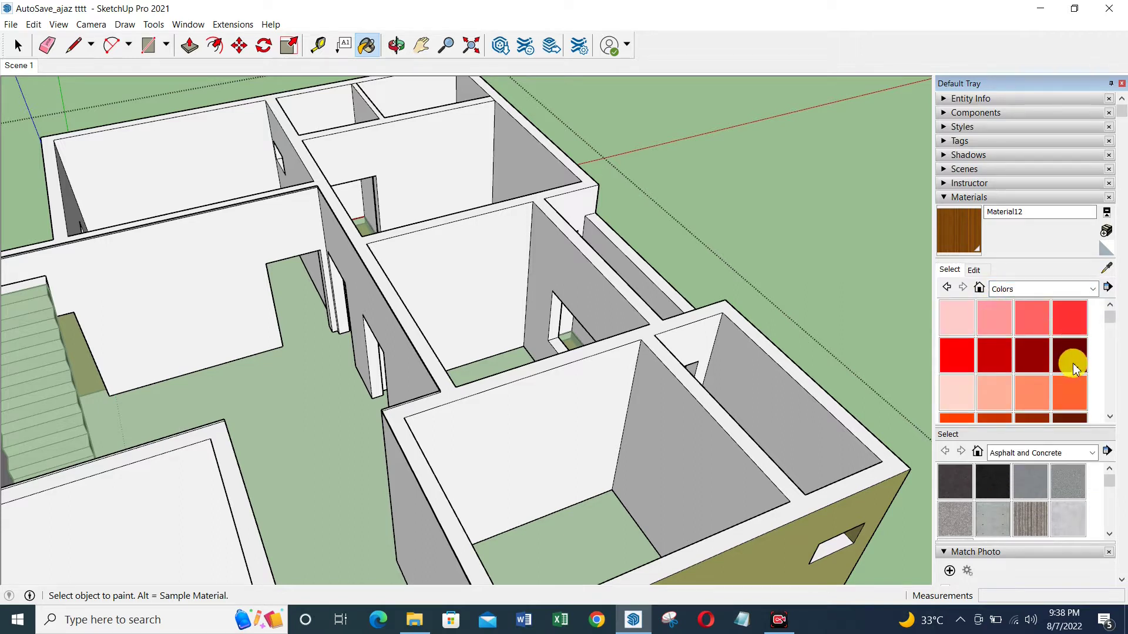
pyautogui.moveTo(1112, 322); pyautogui.dragTo(1112, 346)
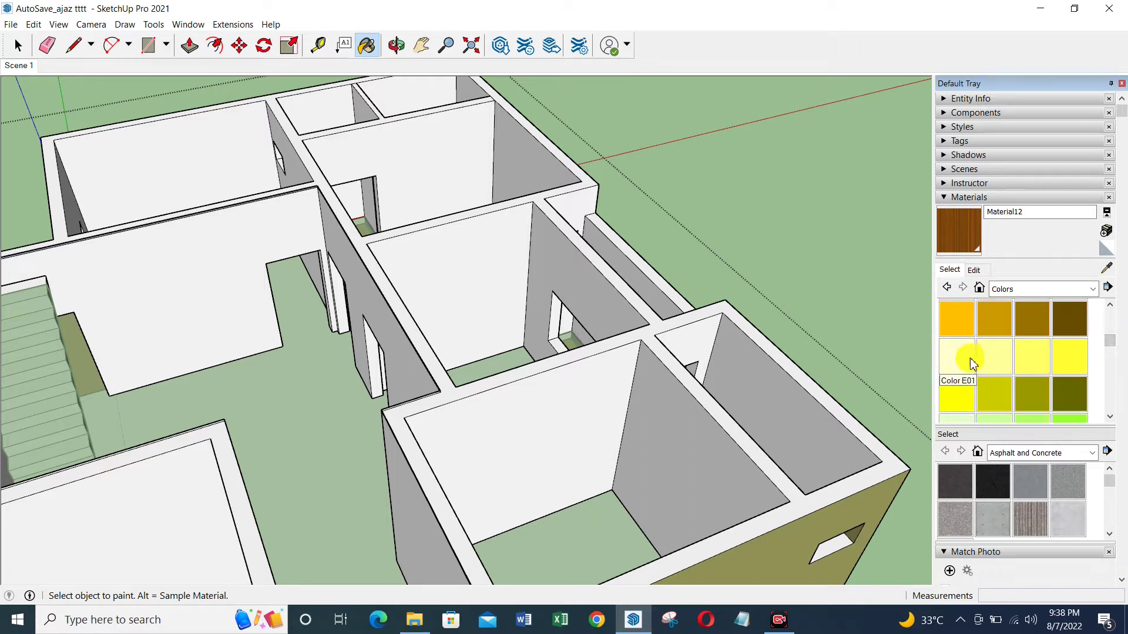
pyautogui.moveTo(1112, 345); pyautogui.dragTo(1112, 360)
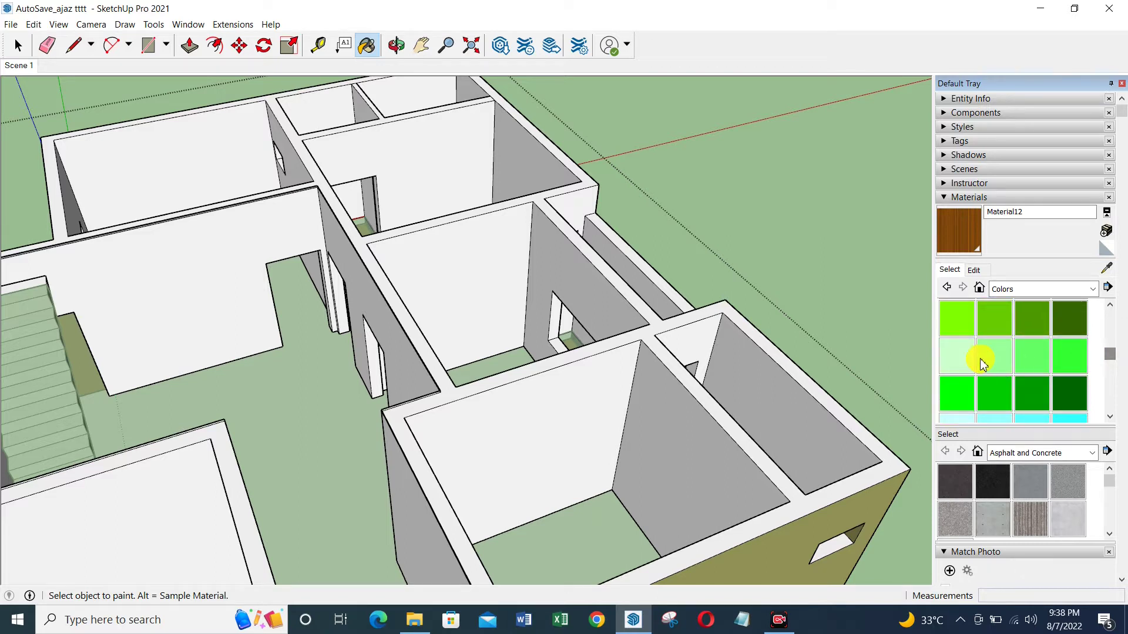
pyautogui.click(962, 364)
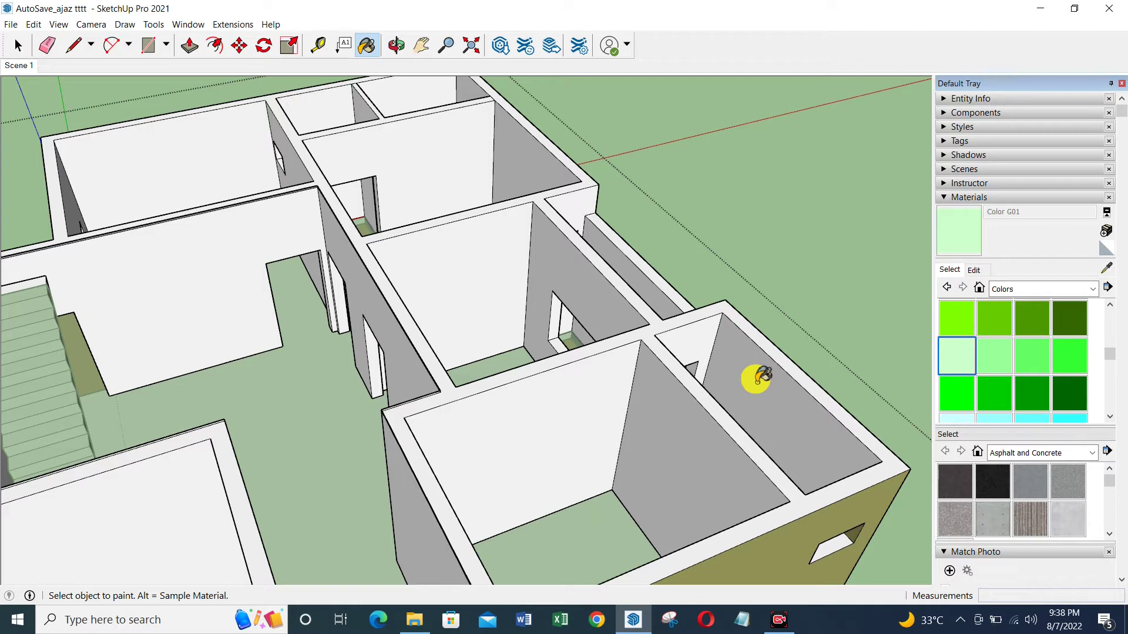
# Paint the corner, lower and middle rooms' walls and the top rooms' floors Color G01
pyautogui.press('space')
pyautogui.click(764, 379)
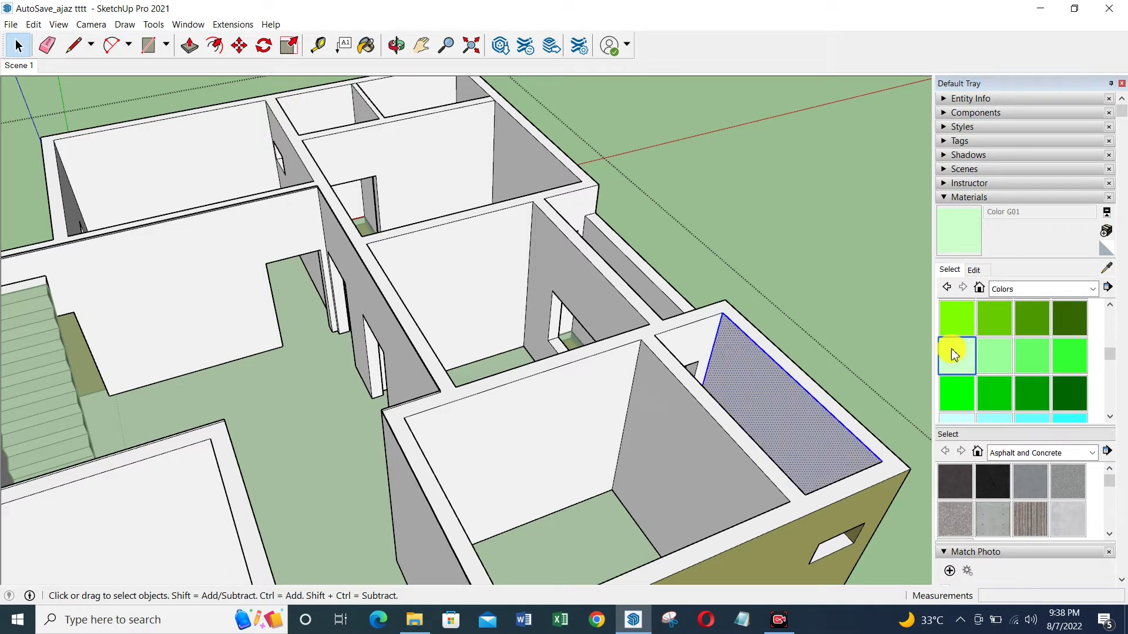
pyautogui.click(366, 45)
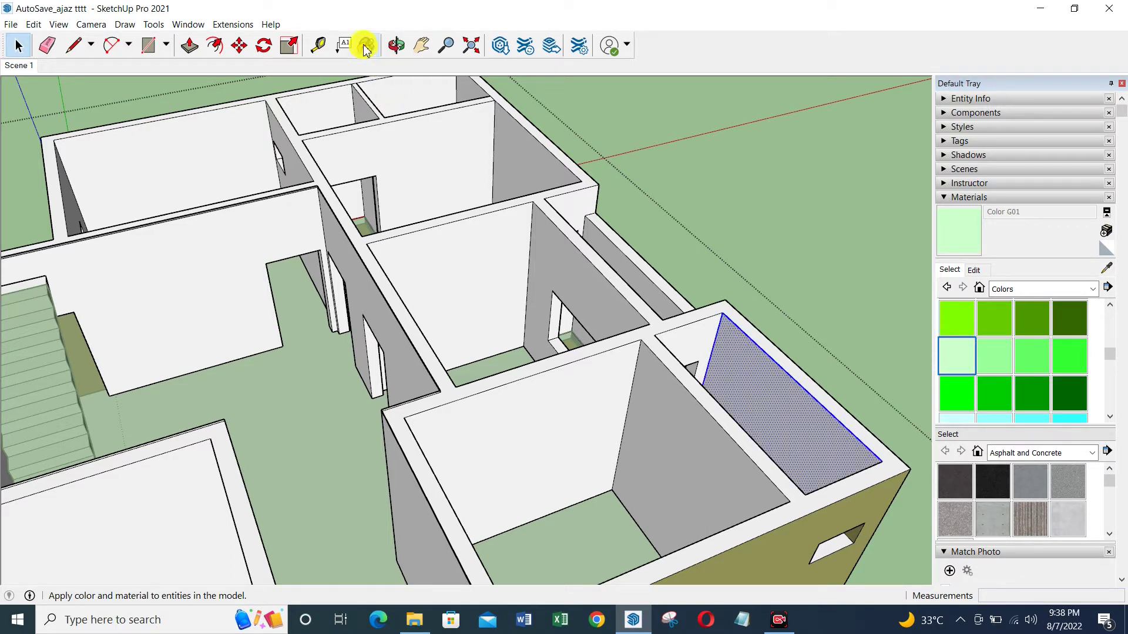
pyautogui.click(799, 416)
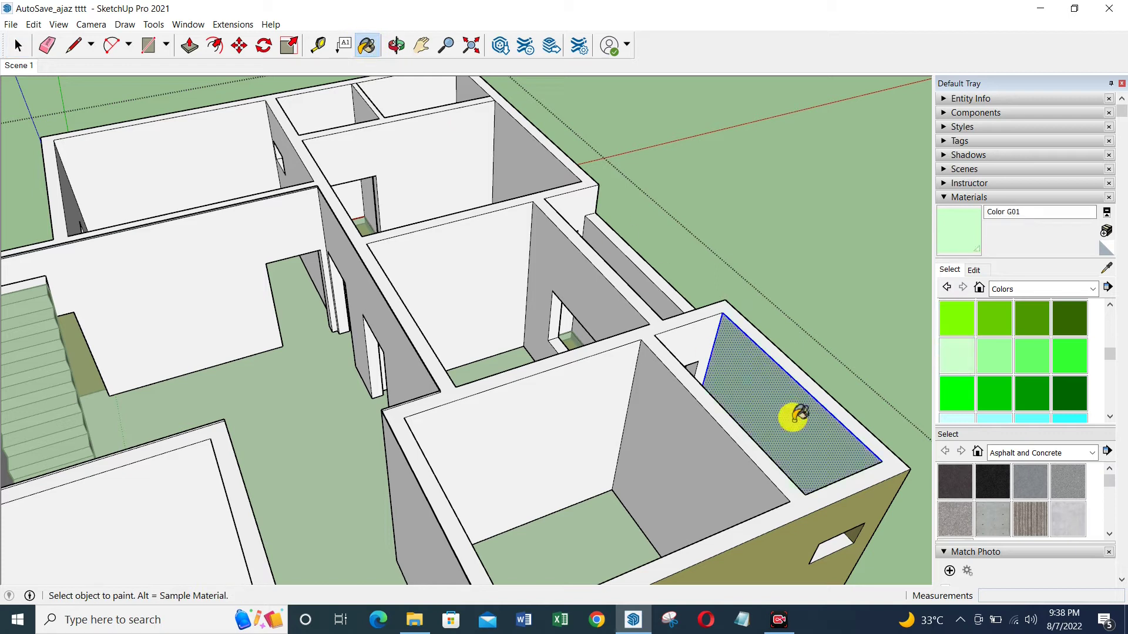
pyautogui.click(718, 443)
pyautogui.click(599, 303)
pyautogui.click(499, 251)
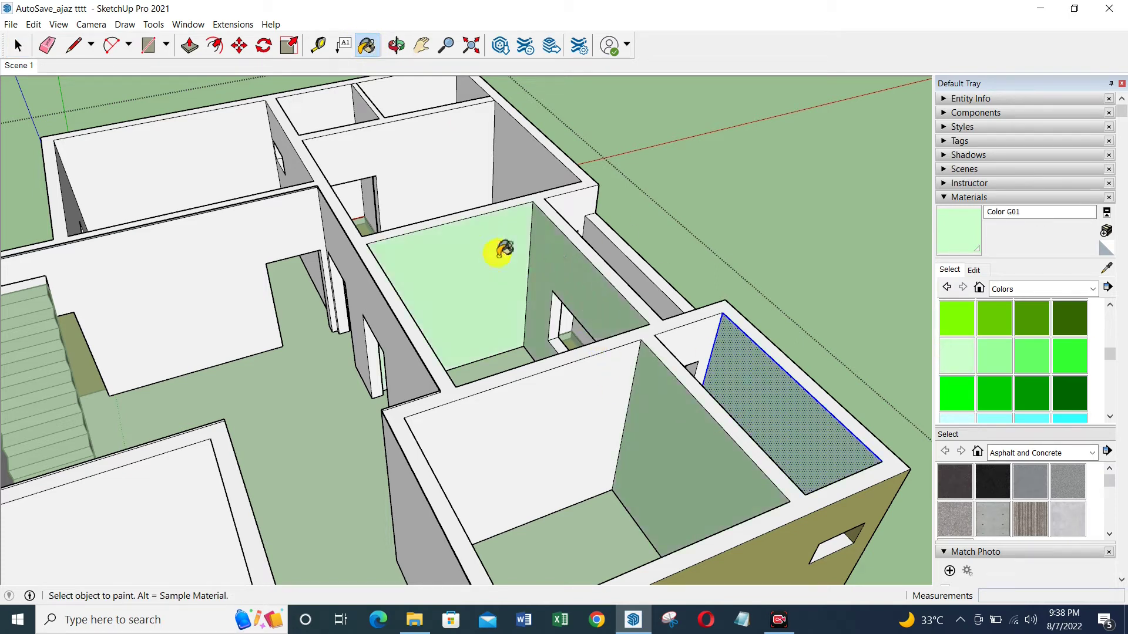
pyautogui.click(514, 167)
pyautogui.click(478, 143)
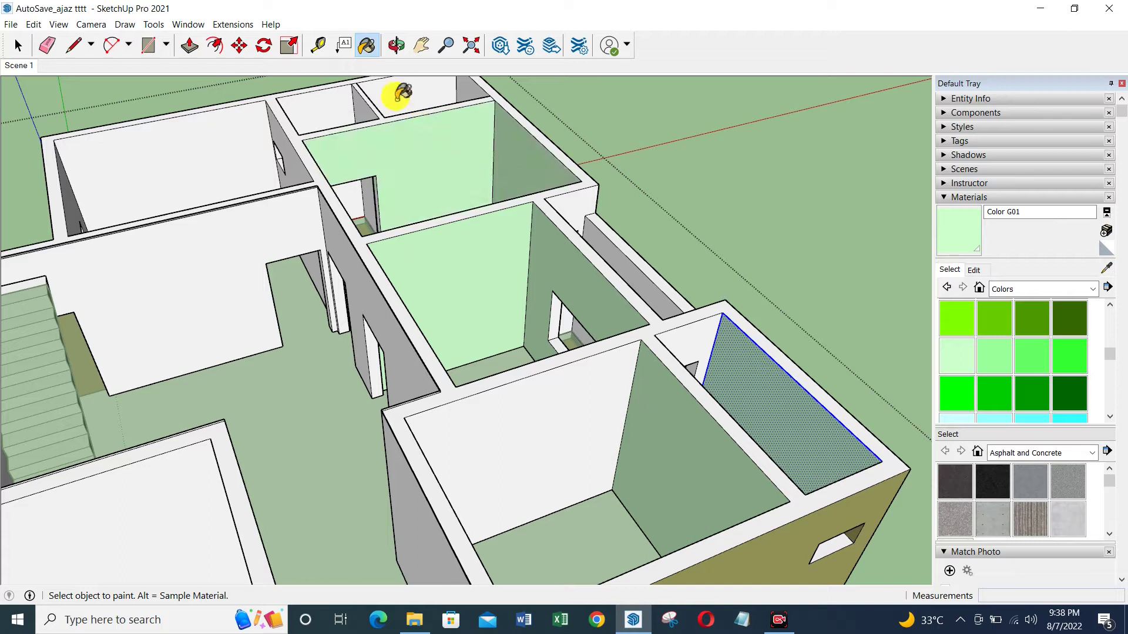
pyautogui.click(397, 97)
pyautogui.click(342, 105)
# Paint the corridor, upper-left room, grey walls, floors and stair landing Color G01
pyautogui.click(579, 408)
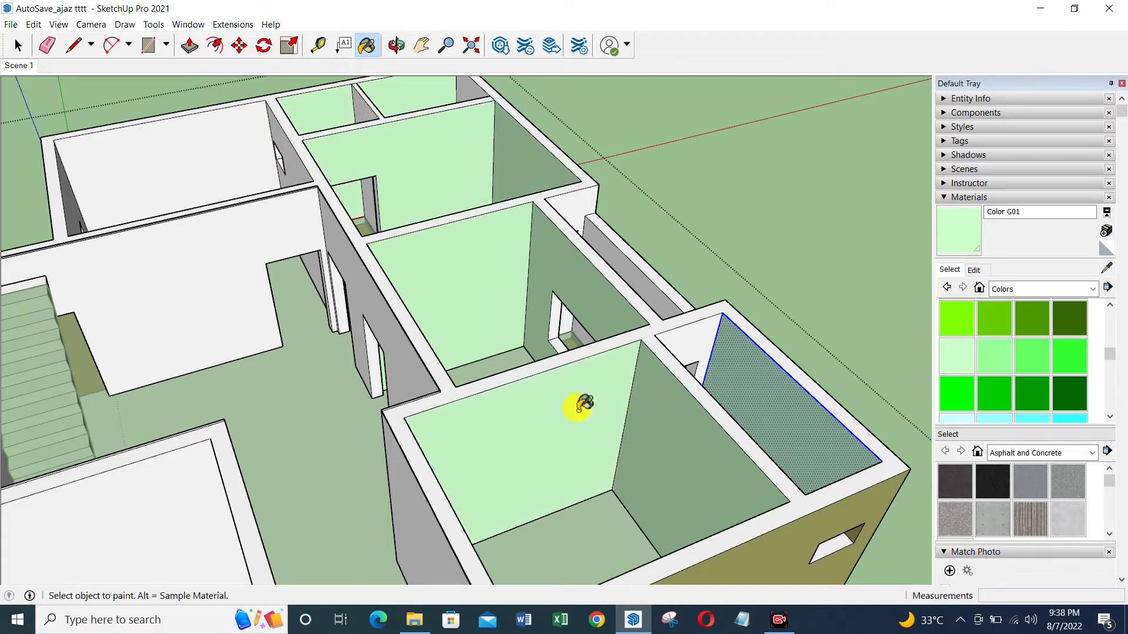
pyautogui.click(693, 340)
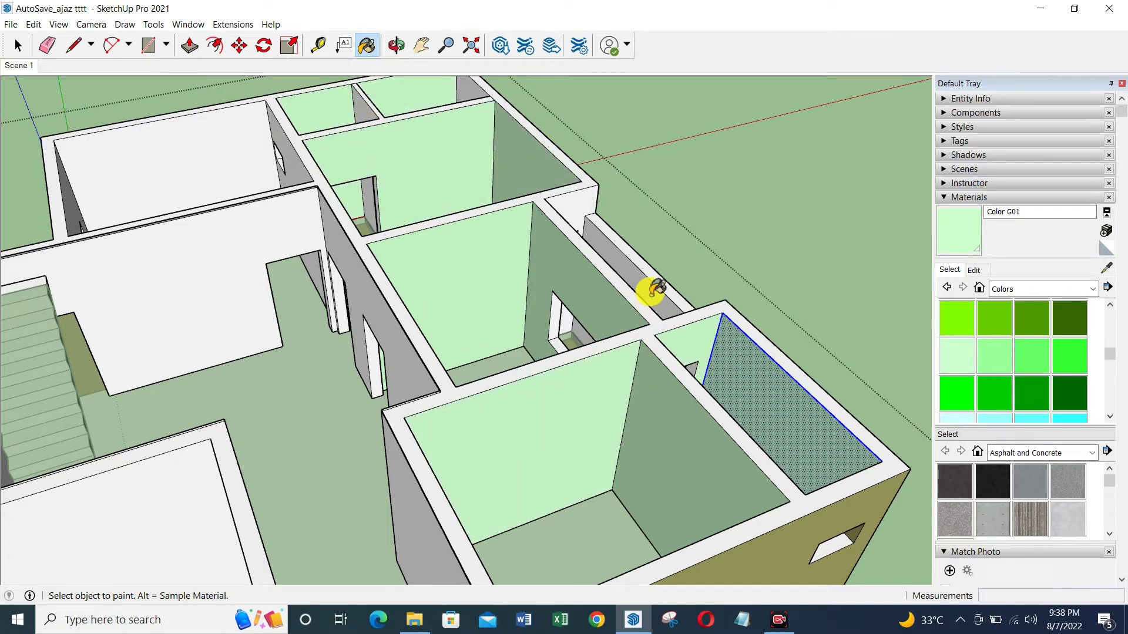
pyautogui.click(651, 291)
pyautogui.click(290, 216)
pyautogui.click(234, 145)
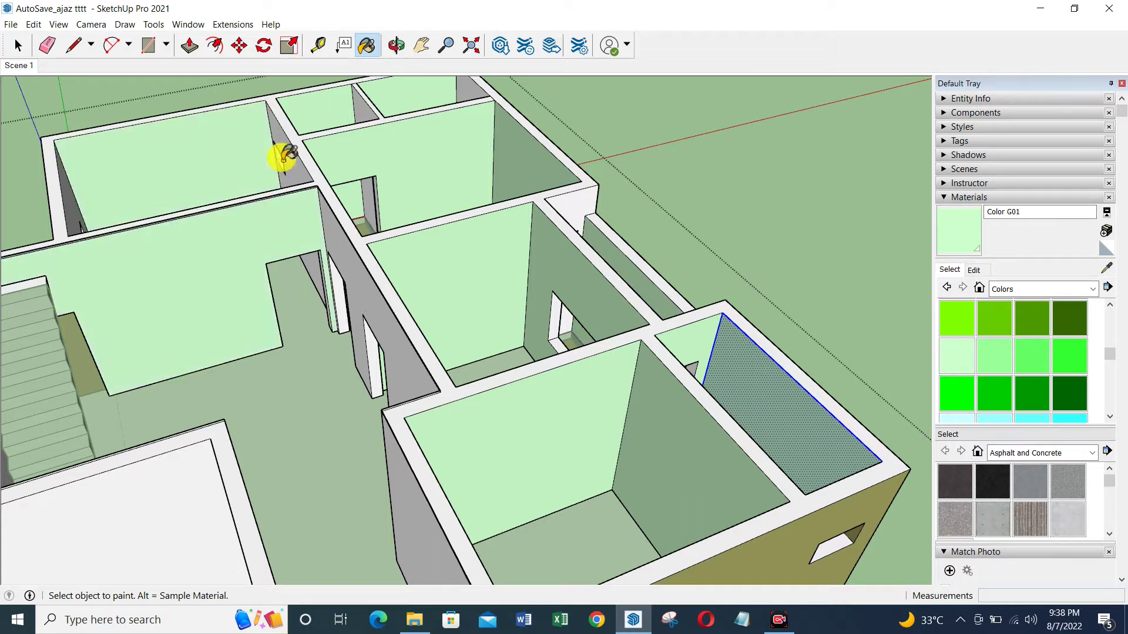
pyautogui.click(360, 264)
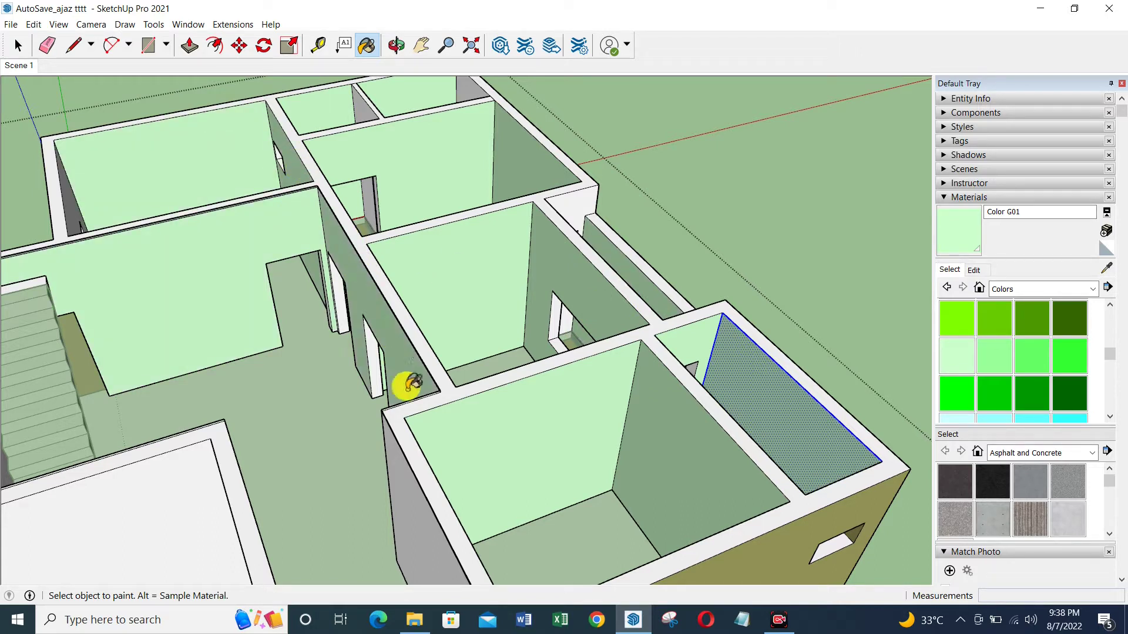
pyautogui.click(402, 483)
pyautogui.scroll(-3, 401, 394)
pyautogui.click(312, 449)
pyautogui.moveTo(189, 402); pyautogui.dragTo(688, 354, button='middle')
pyautogui.click(753, 326)
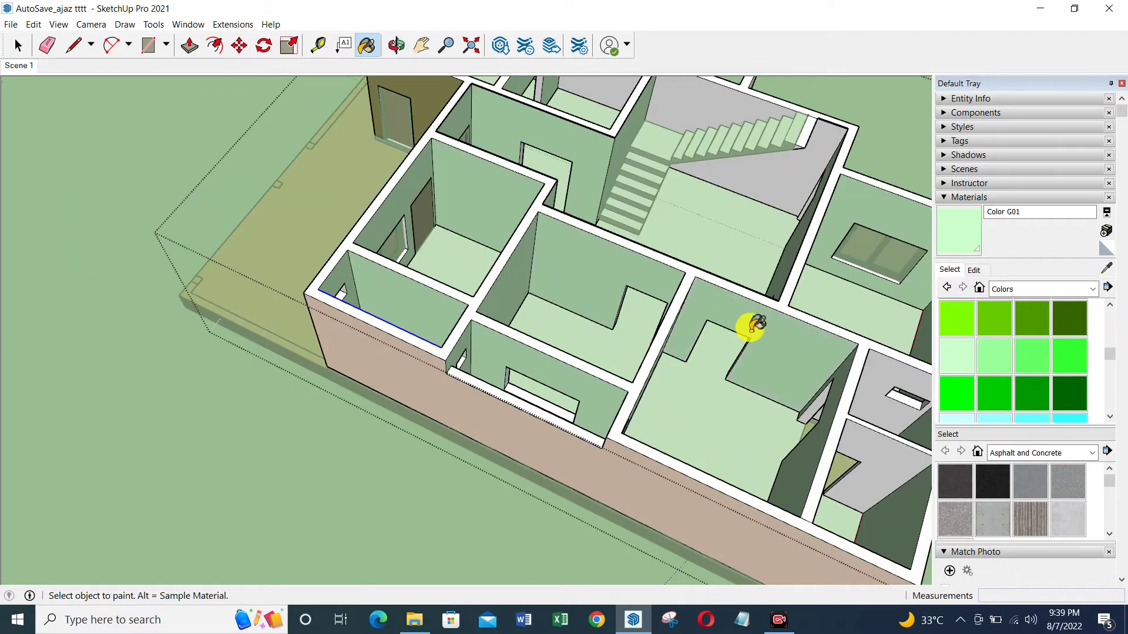
pyautogui.click(778, 176)
# Paint the grey face by the top-left room and both small grey room floors Color G01
pyautogui.scroll(-3, 700, 289)
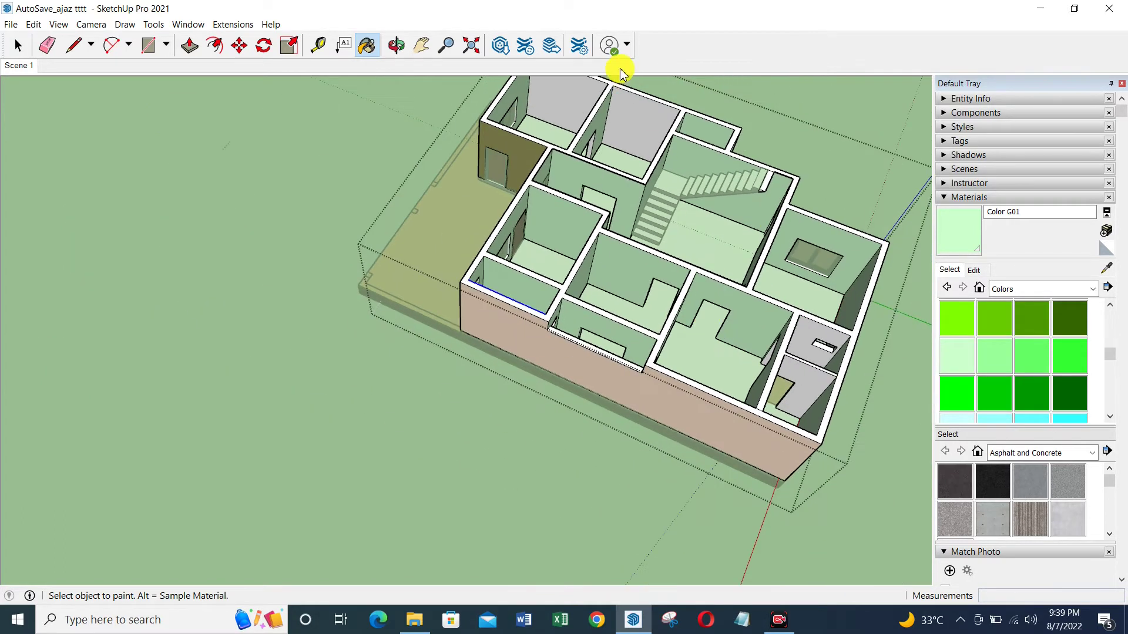
pyautogui.scroll(4, 635, 96)
pyautogui.scroll(2, 647, 118)
pyautogui.scroll(-1, 466, 100)
pyautogui.click(440, 175)
pyautogui.scroll(-2, 440, 176)
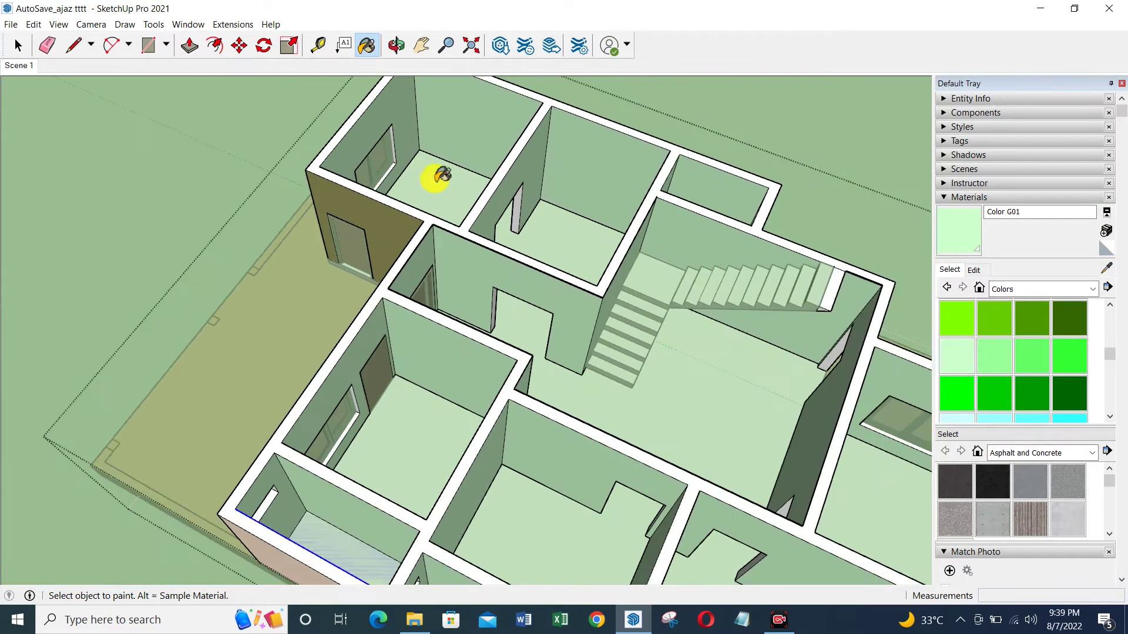
pyautogui.scroll(-3, 591, 372)
pyautogui.scroll(-1, 663, 444)
pyautogui.scroll(2, 664, 443)
pyautogui.scroll(2, 670, 440)
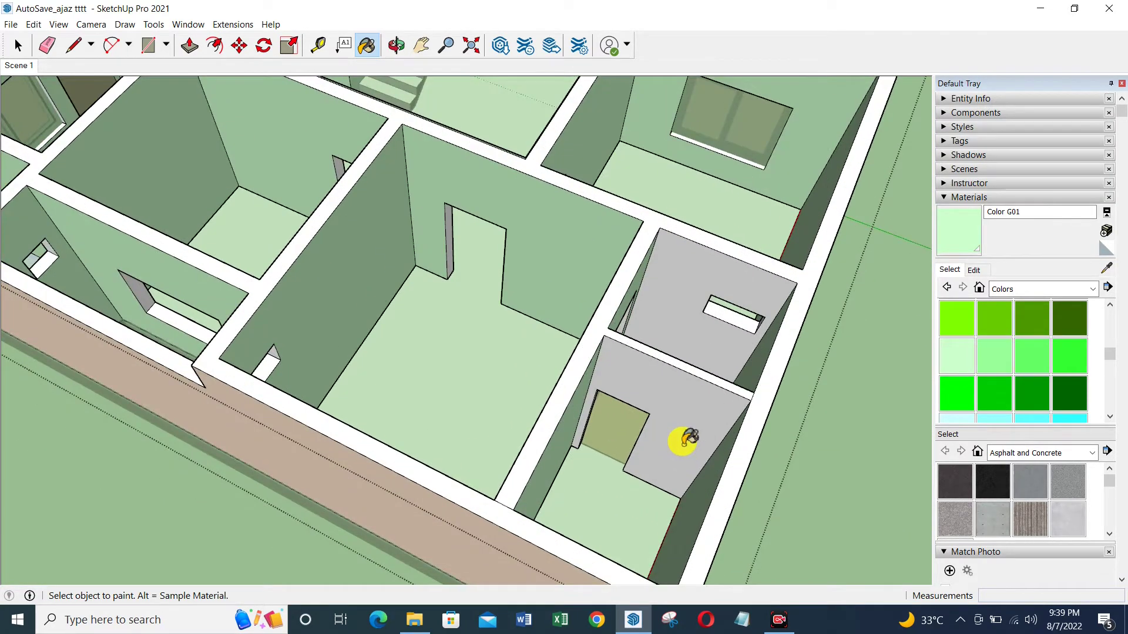
pyautogui.click(680, 438)
pyautogui.click(689, 312)
pyautogui.scroll(-3, 602, 369)
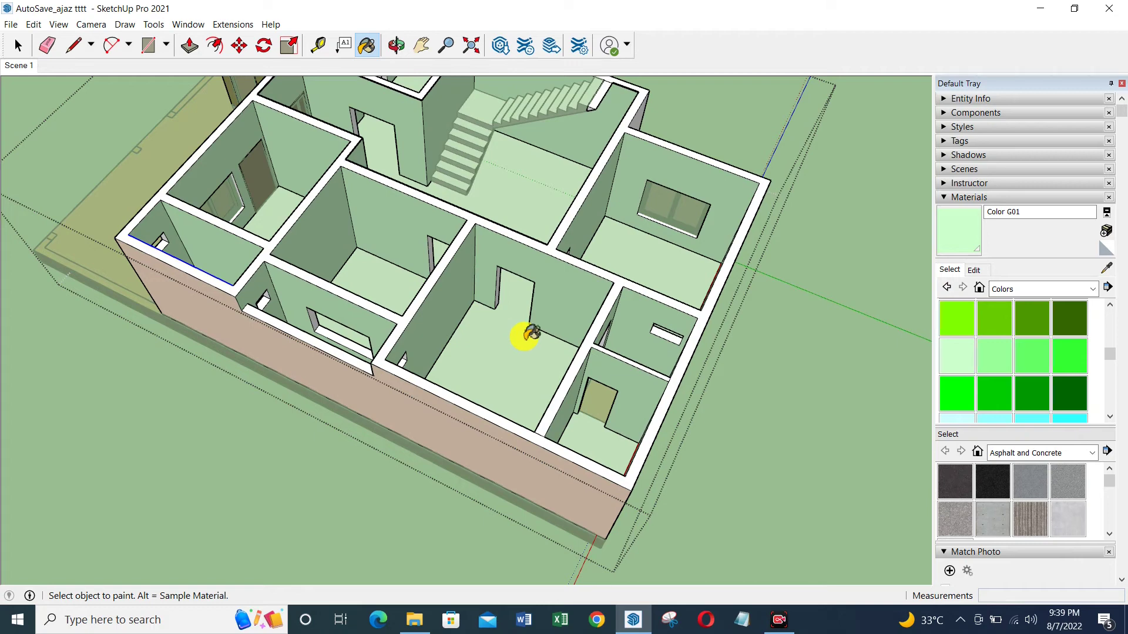
pyautogui.moveTo(533, 333)
pyautogui.mouseDown(button='middle')
pyautogui.moveTo(587, 353)
pyautogui.moveTo(386, 370)
pyautogui.moveTo(126, 320)
pyautogui.moveTo(458, 214)
pyautogui.moveTo(599, 294)
pyautogui.moveTo(372, 364)
pyautogui.moveTo(247, 282)
pyautogui.moveTo(557, 355)
pyautogui.moveTo(347, 390)
pyautogui.moveTo(239, 329)
pyautogui.moveTo(410, 262)
pyautogui.moveTo(444, 398)
pyautogui.moveTo(378, 293)
pyautogui.mouseUp(button='middle')
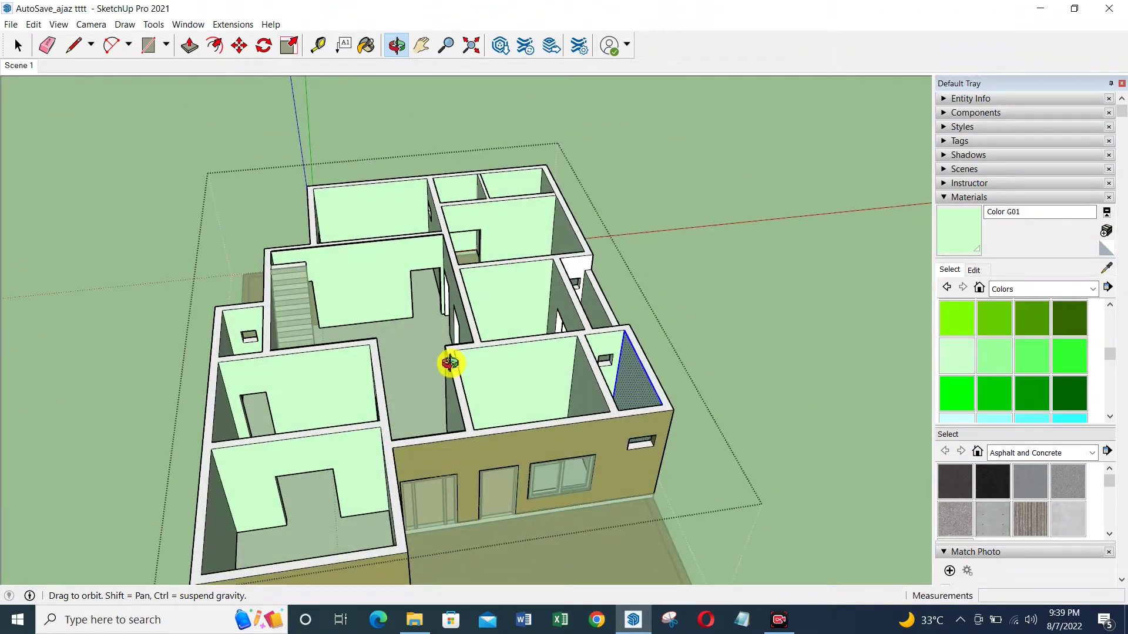
# Pick pink Color L02 and paint the right, front-left and olive exterior wall faces
pyautogui.moveTo(435, 387)
pyautogui.mouseDown()
pyautogui.moveTo(468, 370)
pyautogui.moveTo(395, 347)
pyautogui.moveTo(305, 466)
pyautogui.moveTo(528, 355)
pyautogui.moveTo(252, 528)
pyautogui.moveTo(206, 386)
pyautogui.moveTo(264, 445)
pyautogui.moveTo(433, 314)
pyautogui.moveTo(395, 372)
pyautogui.moveTo(539, 320)
pyautogui.moveTo(416, 368)
pyautogui.mouseUp()
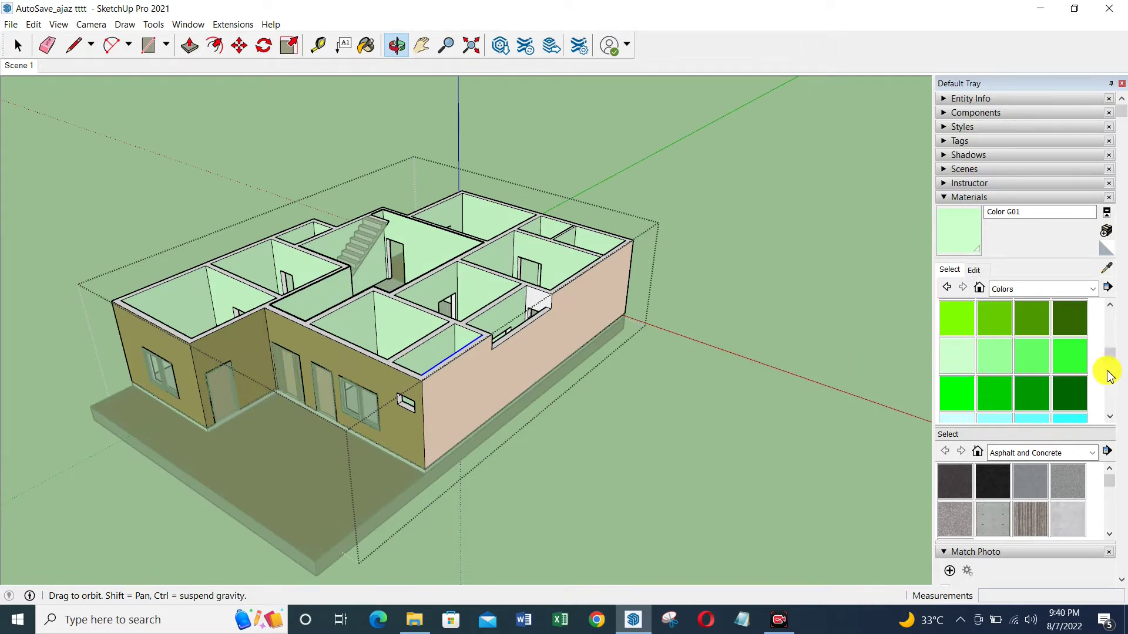
pyautogui.moveTo(1112, 361); pyautogui.dragTo(1114, 395)
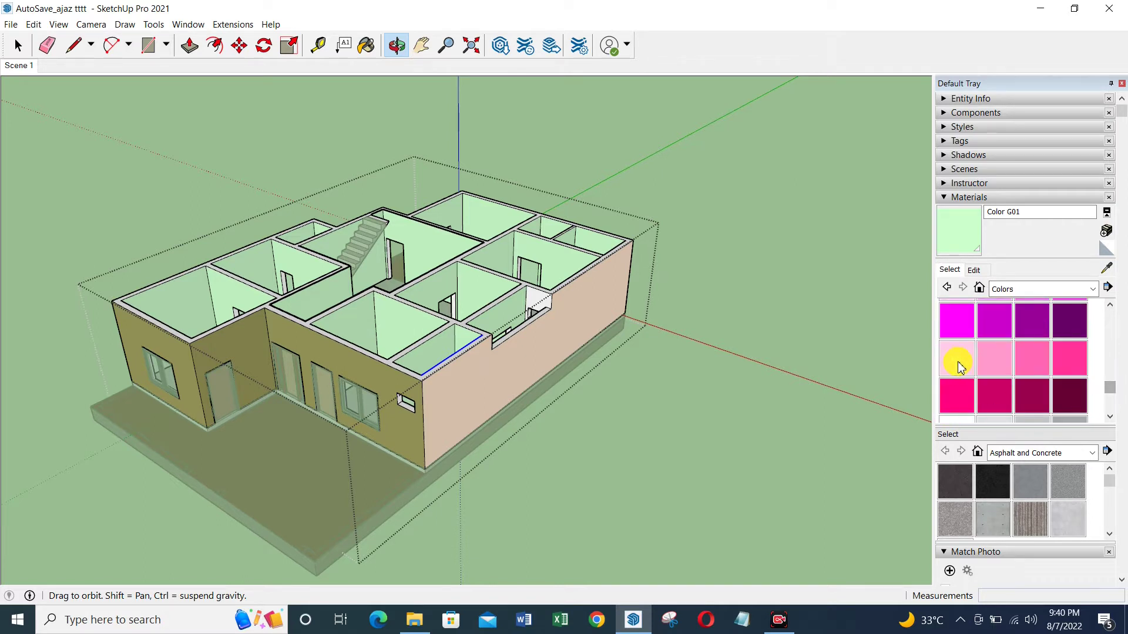
pyautogui.click(991, 364)
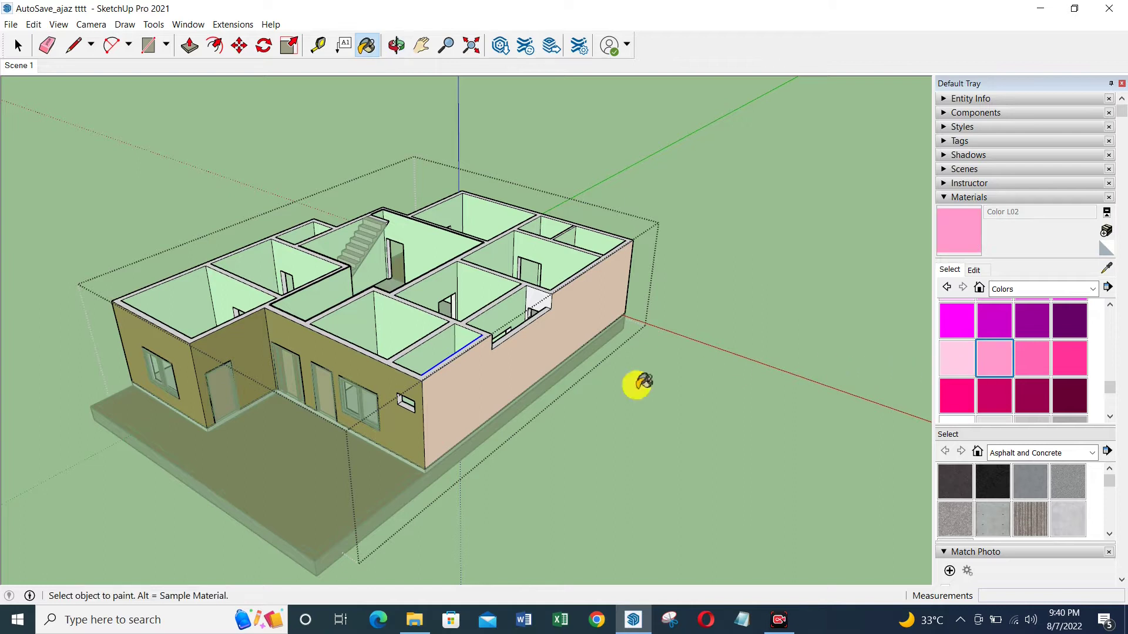
pyautogui.click(502, 369)
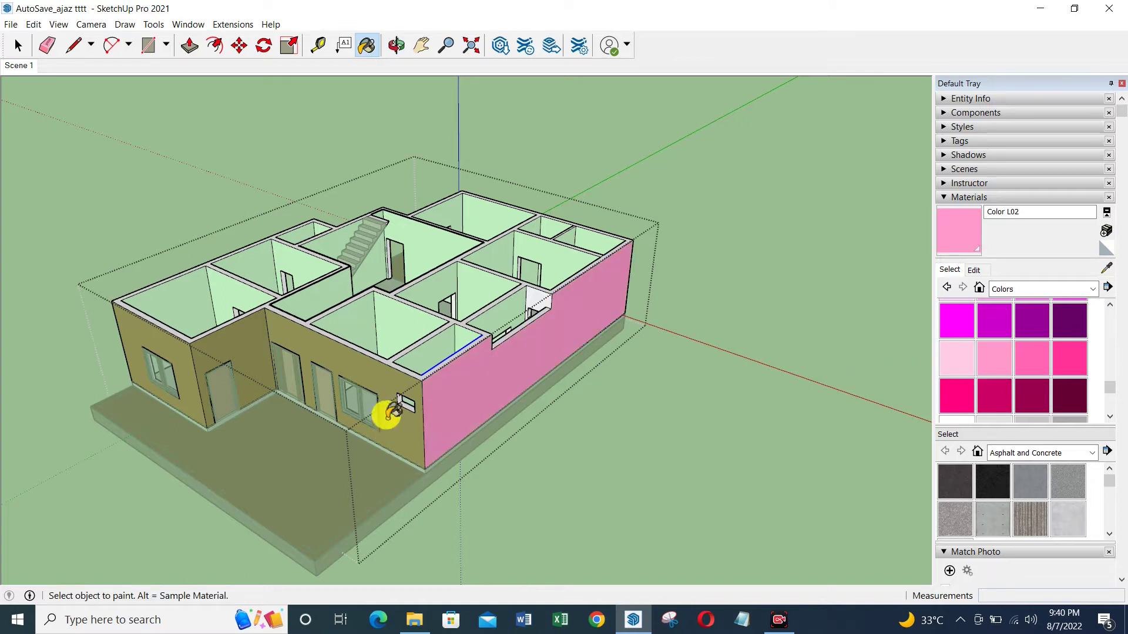
pyautogui.click(411, 431)
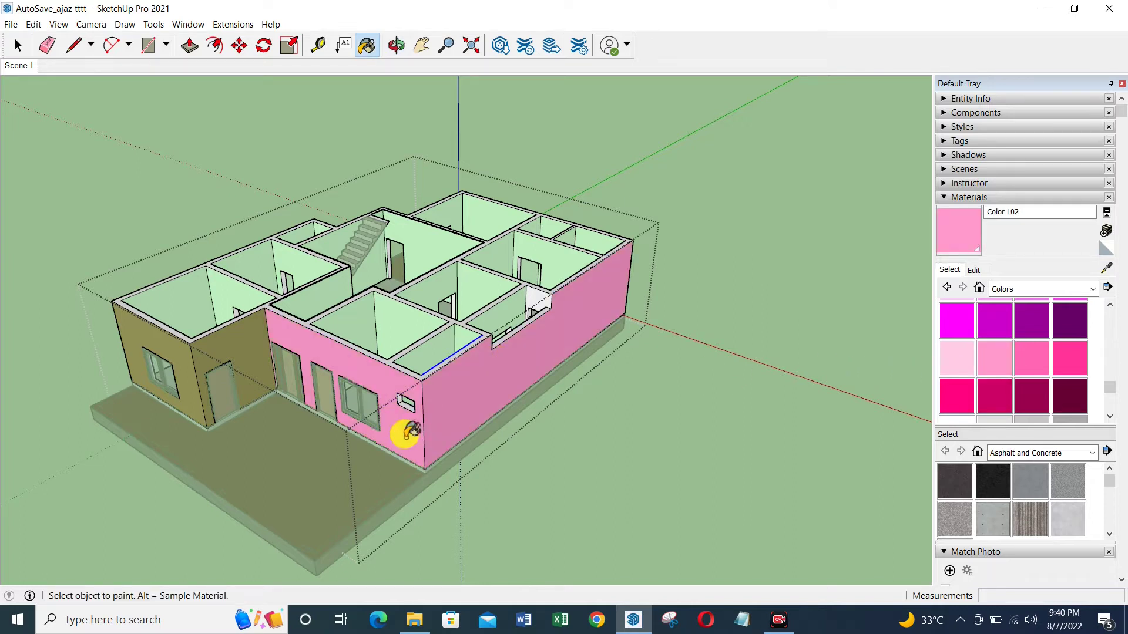
pyautogui.click(246, 352)
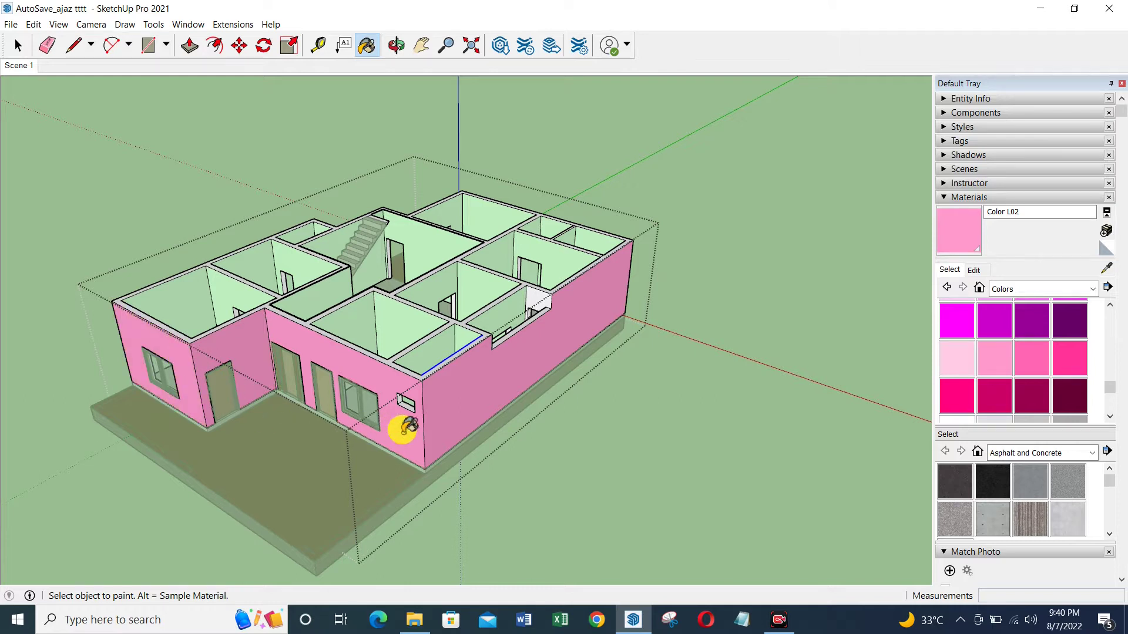
# Paint the long, middle and left front walls and the remaining white wall Color L02
pyautogui.moveTo(261, 342)
pyautogui.mouseDown(button='middle')
pyautogui.moveTo(697, 345)
pyautogui.moveTo(360, 360)
pyautogui.moveTo(599, 324)
pyautogui.moveTo(612, 334)
pyautogui.mouseUp(button='middle')
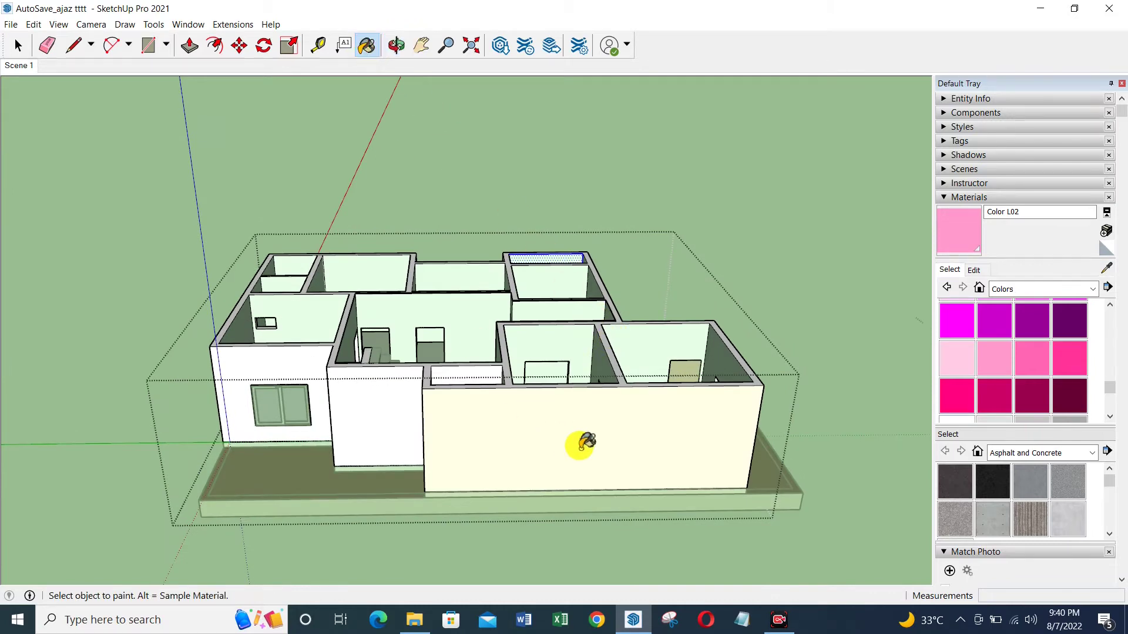
pyautogui.click(432, 418)
pyautogui.click(399, 413)
pyautogui.click(317, 361)
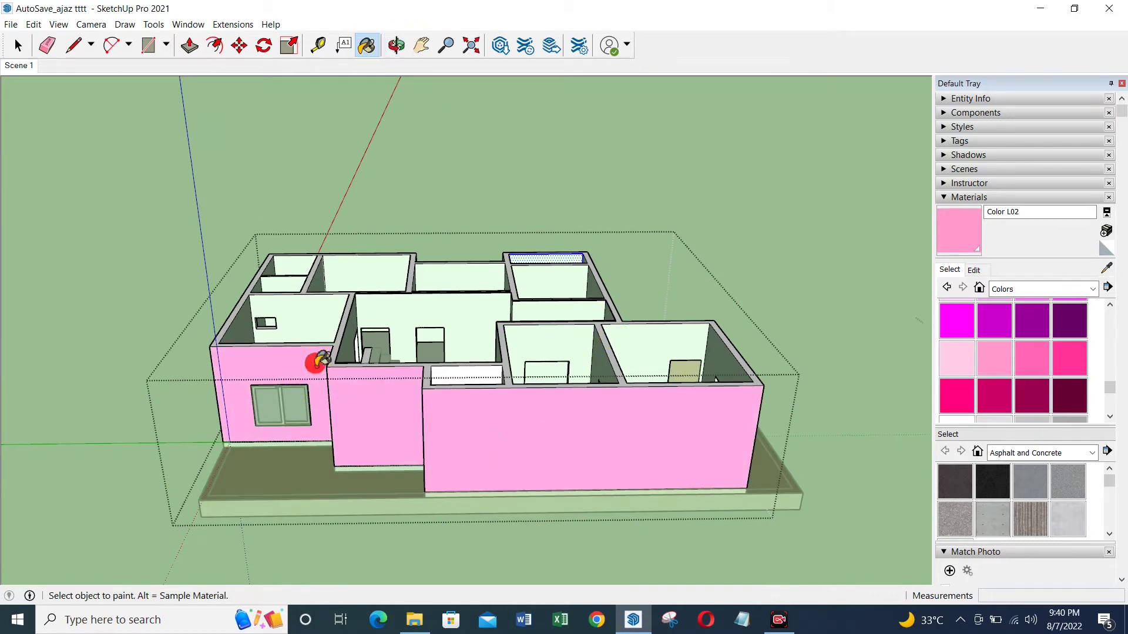
pyautogui.moveTo(363, 330); pyautogui.dragTo(651, 365, button='middle')
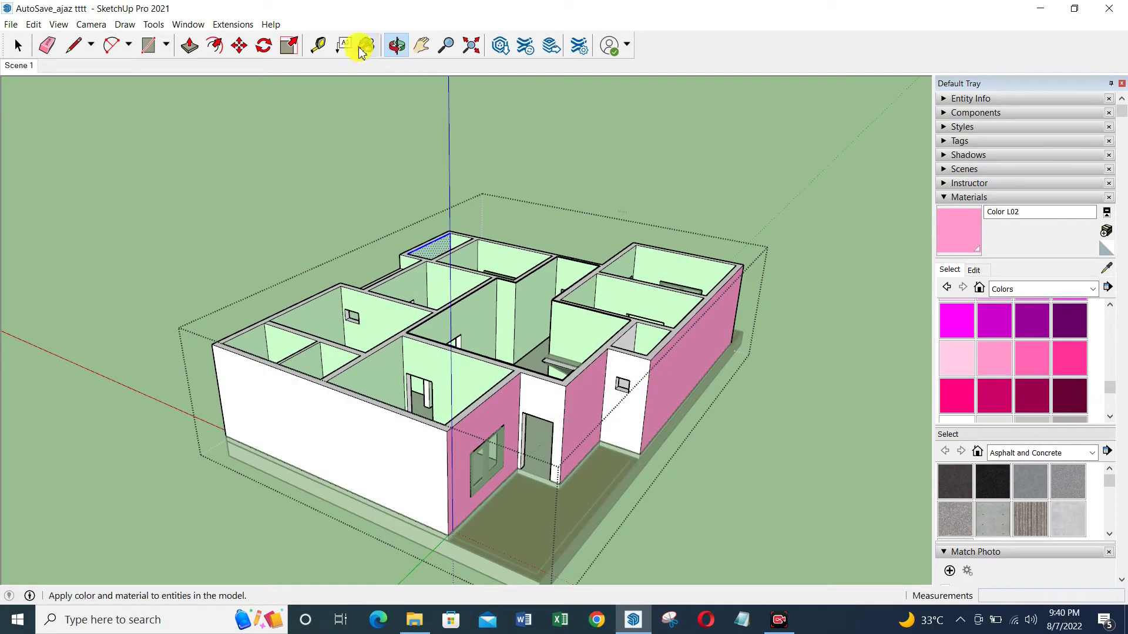
pyautogui.click(330, 476)
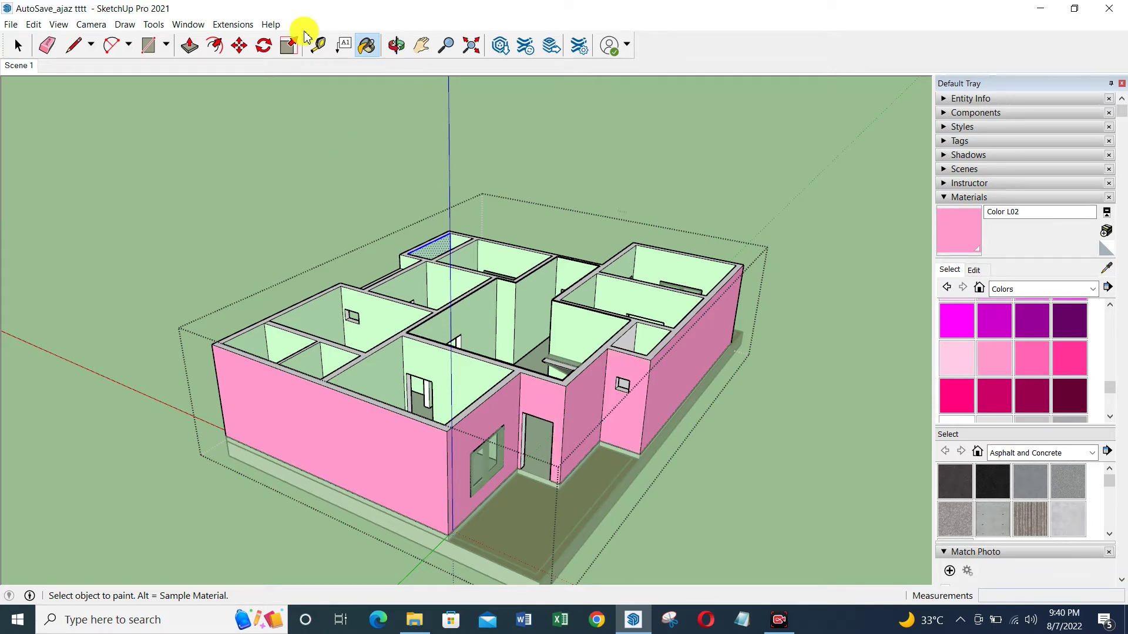
pyautogui.click(405, 47)
pyautogui.moveTo(289, 265)
pyautogui.mouseDown()
pyautogui.moveTo(317, 285)
pyautogui.moveTo(675, 327)
pyautogui.moveTo(565, 428)
pyautogui.moveTo(323, 389)
pyautogui.moveTo(340, 466)
pyautogui.moveTo(116, 420)
pyautogui.moveTo(463, 403)
pyautogui.moveTo(207, 455)
pyautogui.moveTo(171, 405)
pyautogui.mouseUp()
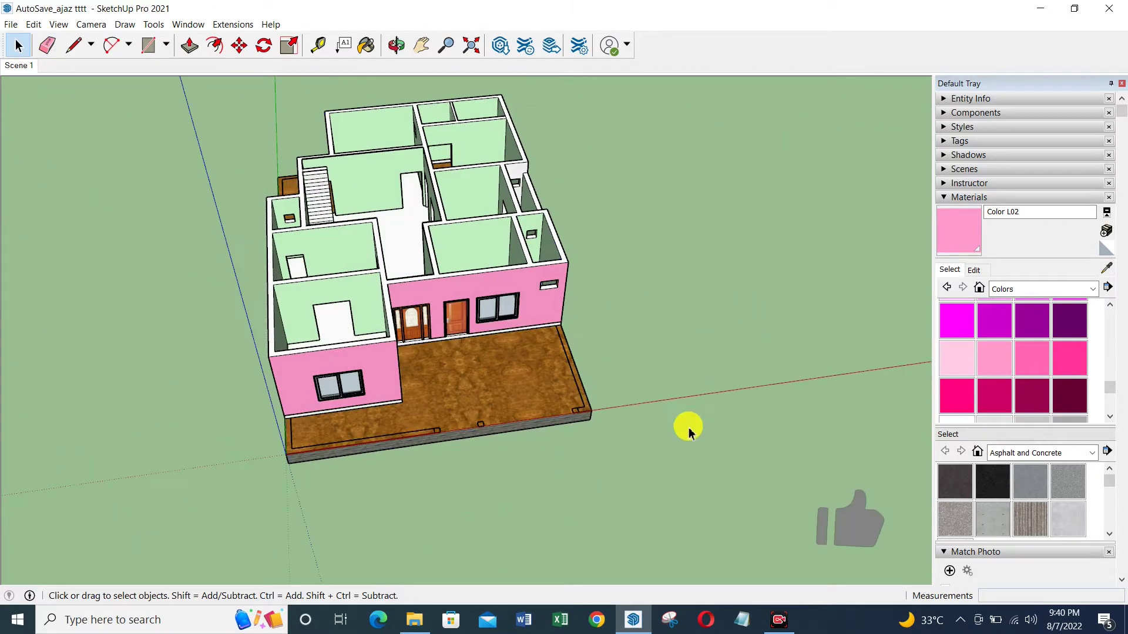
pyautogui.click(396, 45)
pyautogui.moveTo(398, 315); pyautogui.dragTo(493, 180)
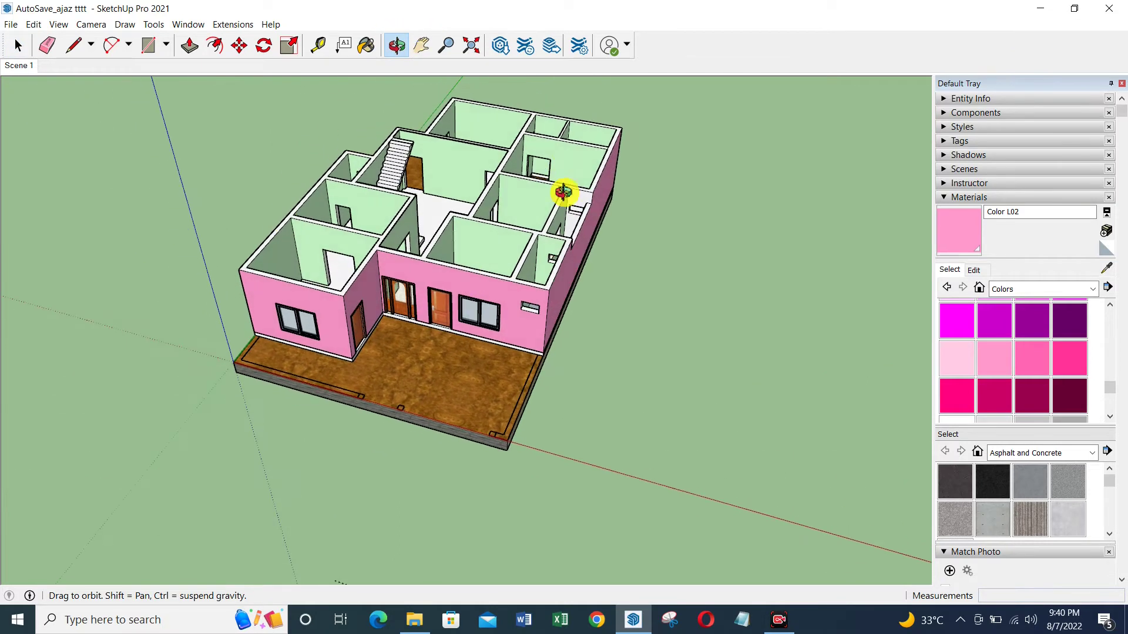
pyautogui.scroll(-3, 509, 113)
pyautogui.scroll(5, 506, 305)
pyautogui.moveTo(505, 305)
pyautogui.mouseDown()
pyautogui.moveTo(373, 438)
pyautogui.moveTo(645, 441)
pyautogui.moveTo(489, 550)
pyautogui.mouseUp()
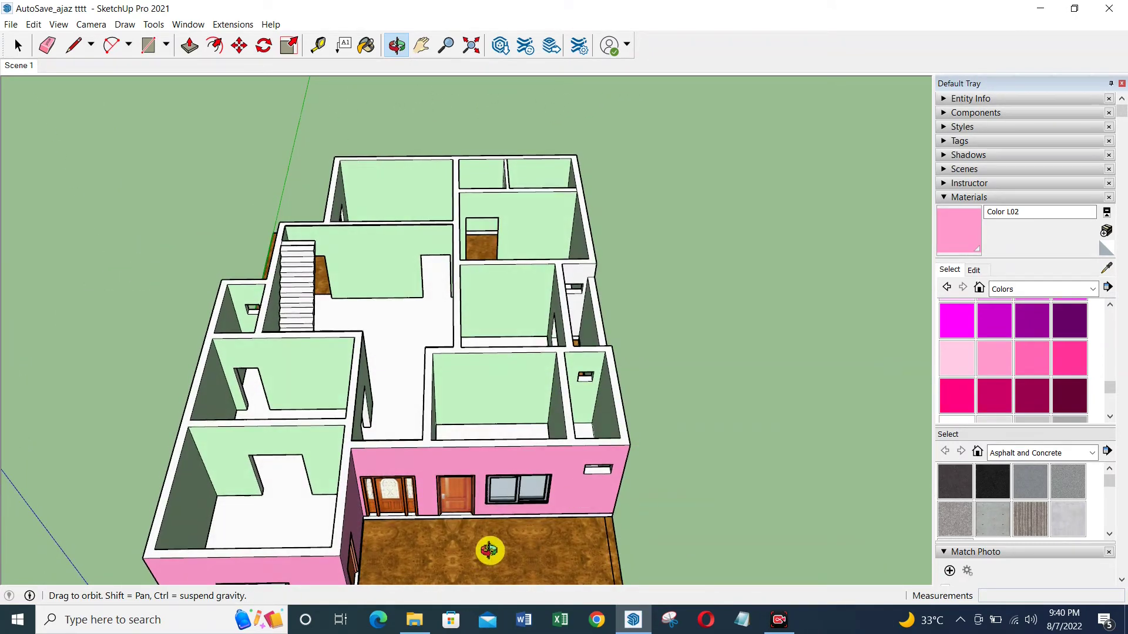
pyautogui.moveTo(481, 360); pyautogui.dragTo(411, 516)
pyautogui.scroll(5, 460, 431)
pyautogui.scroll(3, 460, 453)
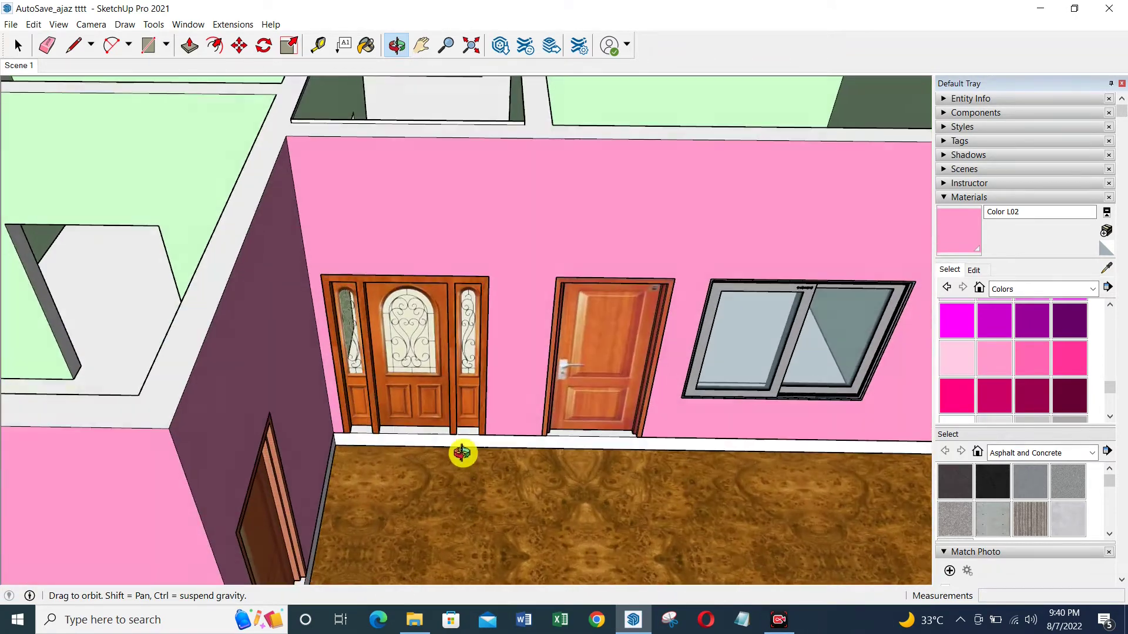
pyautogui.scroll(3, 481, 364)
pyautogui.moveTo(481, 364)
pyautogui.mouseDown()
pyautogui.moveTo(398, 364)
pyautogui.moveTo(406, 325)
pyautogui.mouseUp()
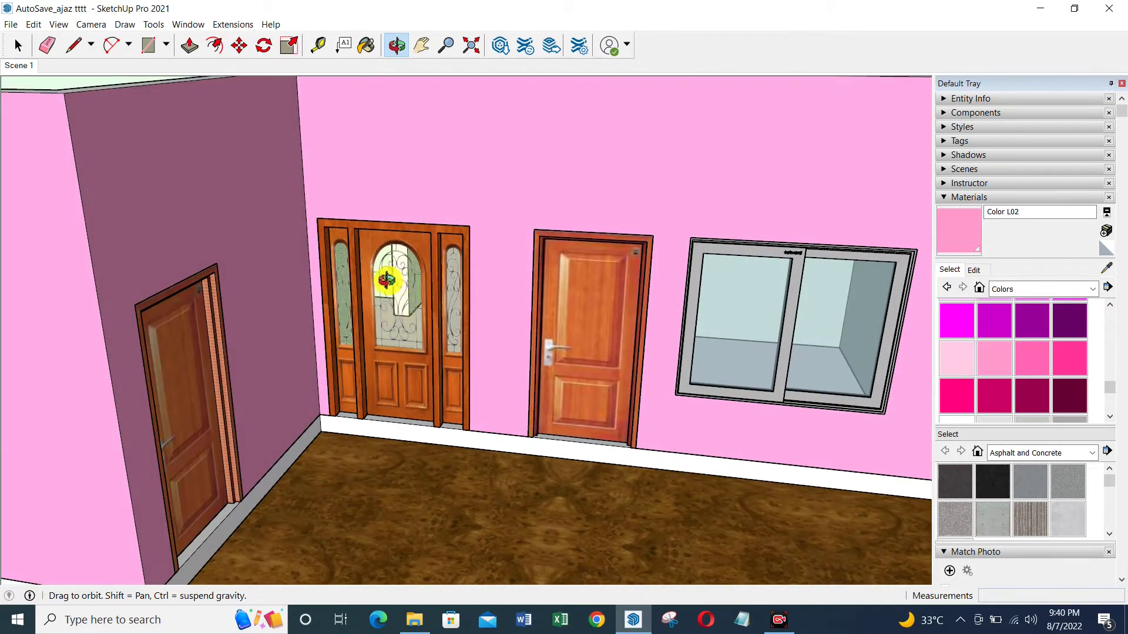
pyautogui.moveTo(387, 370)
pyautogui.mouseDown()
pyautogui.moveTo(408, 478)
pyautogui.moveTo(192, 393)
pyautogui.mouseUp()
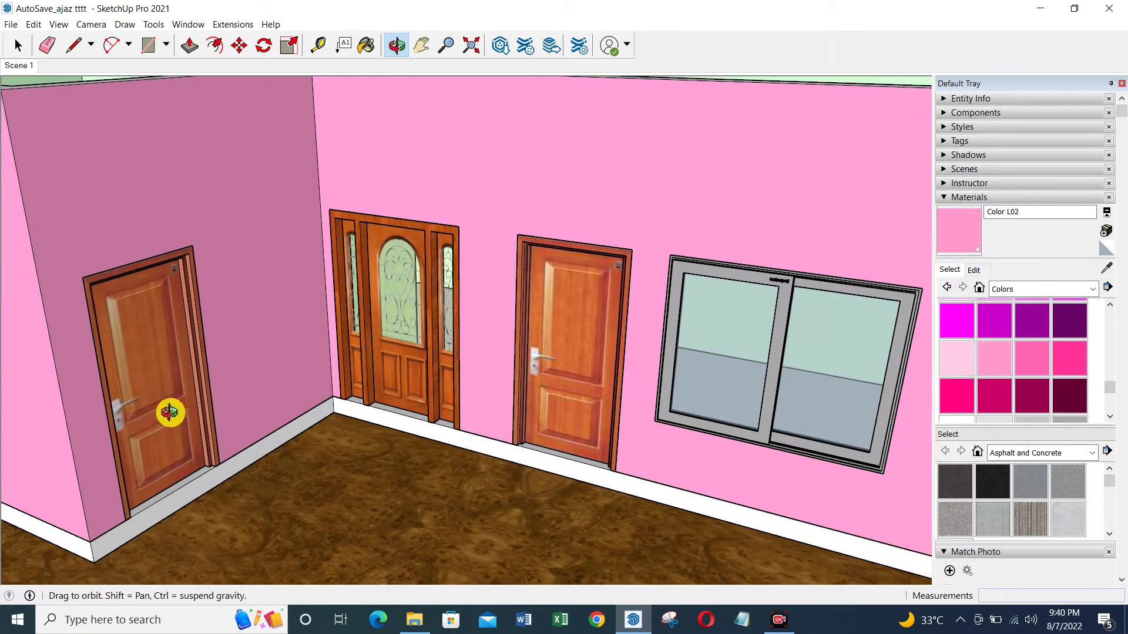
pyautogui.moveTo(320, 498)
pyautogui.mouseDown()
pyautogui.moveTo(470, 504)
pyautogui.moveTo(613, 372)
pyautogui.mouseUp()
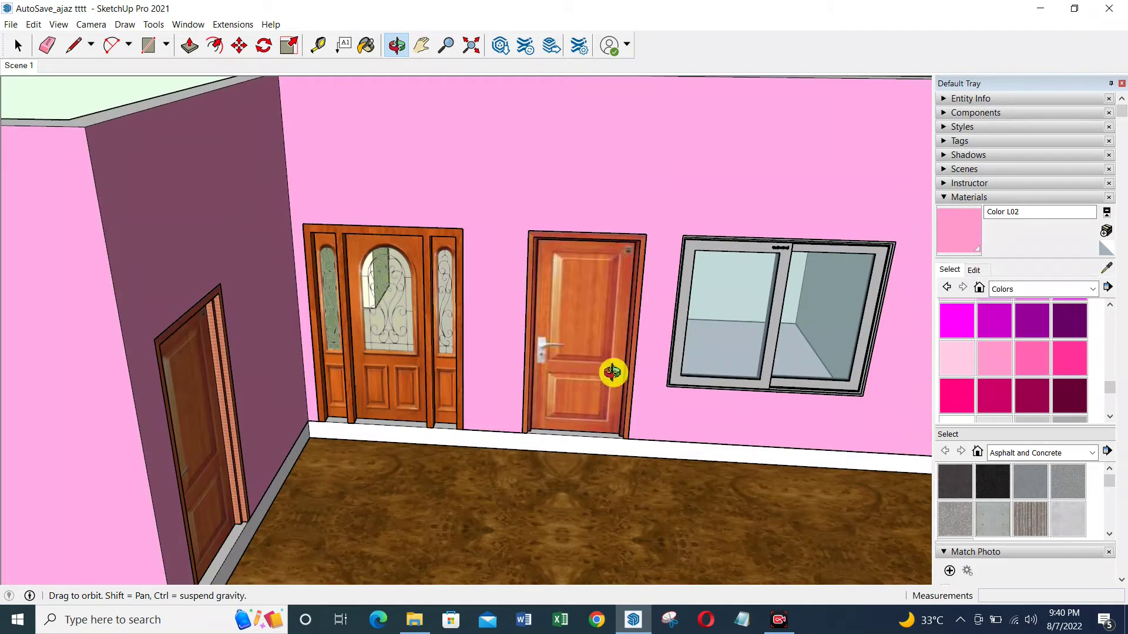
pyautogui.moveTo(558, 468)
pyautogui.mouseDown()
pyautogui.moveTo(593, 496)
pyautogui.moveTo(584, 435)
pyautogui.mouseUp()
pyautogui.scroll(1, 342, 308)
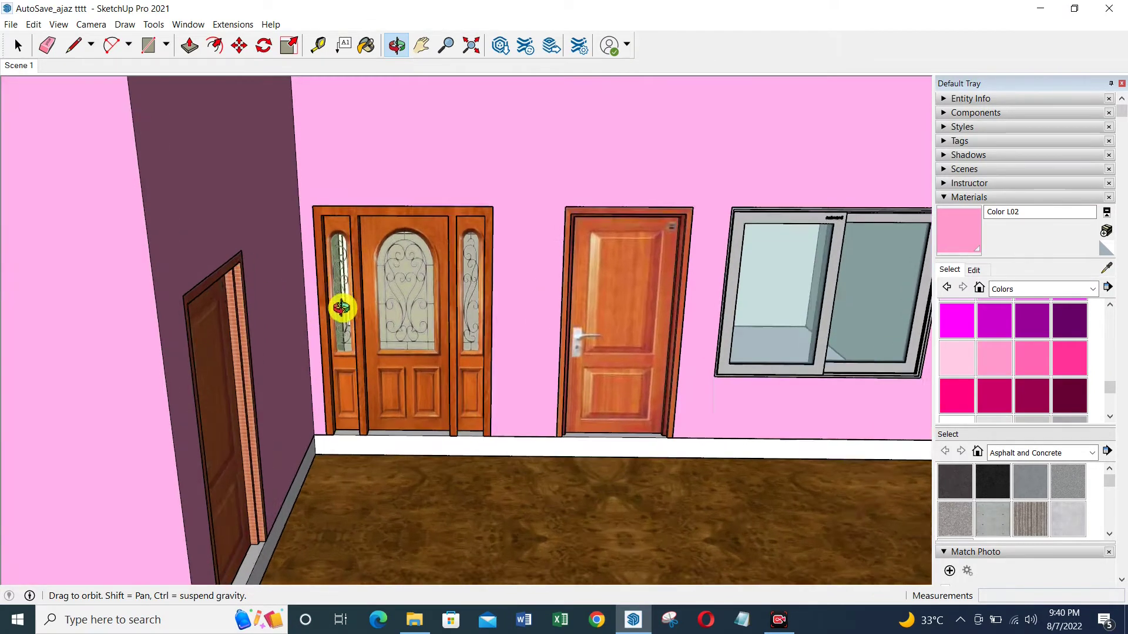
pyautogui.scroll(3, 432, 334)
pyautogui.scroll(2, 436, 320)
pyautogui.scroll(2, 410, 259)
pyautogui.scroll(2, 410, 251)
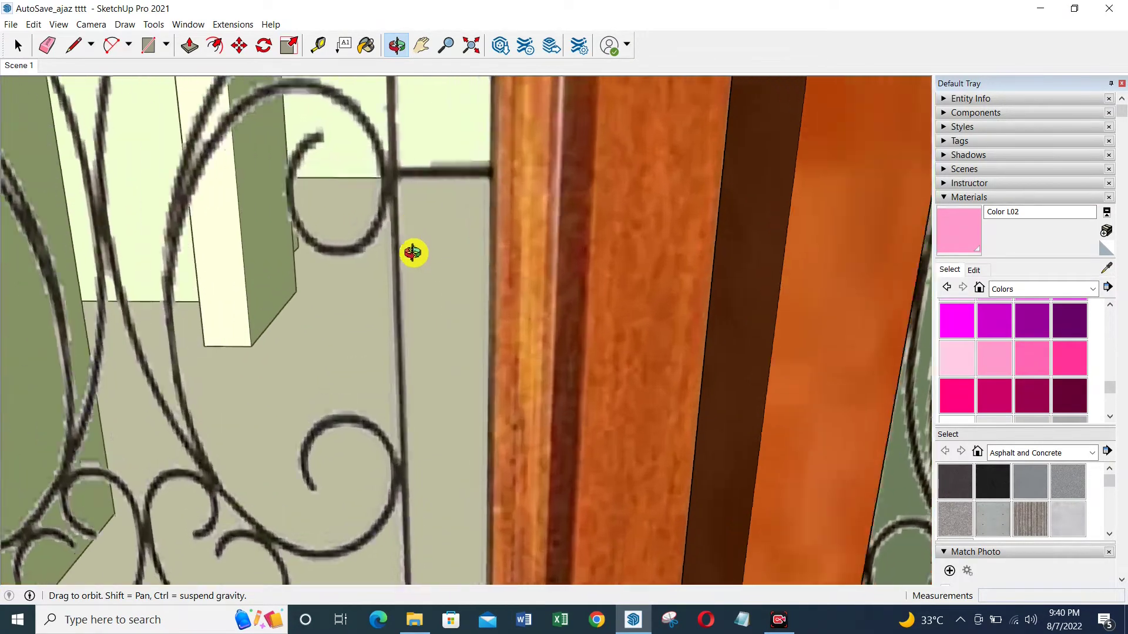
pyautogui.scroll(3, 459, 253)
pyautogui.moveTo(459, 254)
pyautogui.mouseDown()
pyautogui.moveTo(495, 350)
pyautogui.moveTo(571, 367)
pyautogui.moveTo(619, 345)
pyautogui.moveTo(639, 317)
pyautogui.moveTo(649, 224)
pyautogui.moveTo(637, 298)
pyautogui.moveTo(649, 258)
pyautogui.moveTo(651, 338)
pyautogui.mouseUp()
pyautogui.moveTo(591, 270)
pyautogui.mouseDown()
pyautogui.moveTo(624, 364)
pyautogui.moveTo(609, 363)
pyautogui.moveTo(604, 377)
pyautogui.moveTo(622, 386)
pyautogui.moveTo(614, 375)
pyautogui.moveTo(616, 405)
pyautogui.moveTo(612, 372)
pyautogui.moveTo(567, 431)
pyautogui.moveTo(524, 413)
pyautogui.moveTo(587, 380)
pyautogui.moveTo(478, 421)
pyautogui.moveTo(598, 402)
pyautogui.moveTo(398, 441)
pyautogui.moveTo(579, 416)
pyautogui.moveTo(370, 452)
pyautogui.moveTo(314, 411)
pyautogui.moveTo(292, 446)
pyautogui.moveTo(159, 376)
pyautogui.moveTo(655, 298)
pyautogui.moveTo(519, 291)
pyautogui.moveTo(439, 433)
pyautogui.moveTo(433, 397)
pyautogui.moveTo(573, 372)
pyautogui.moveTo(596, 528)
pyautogui.mouseUp()
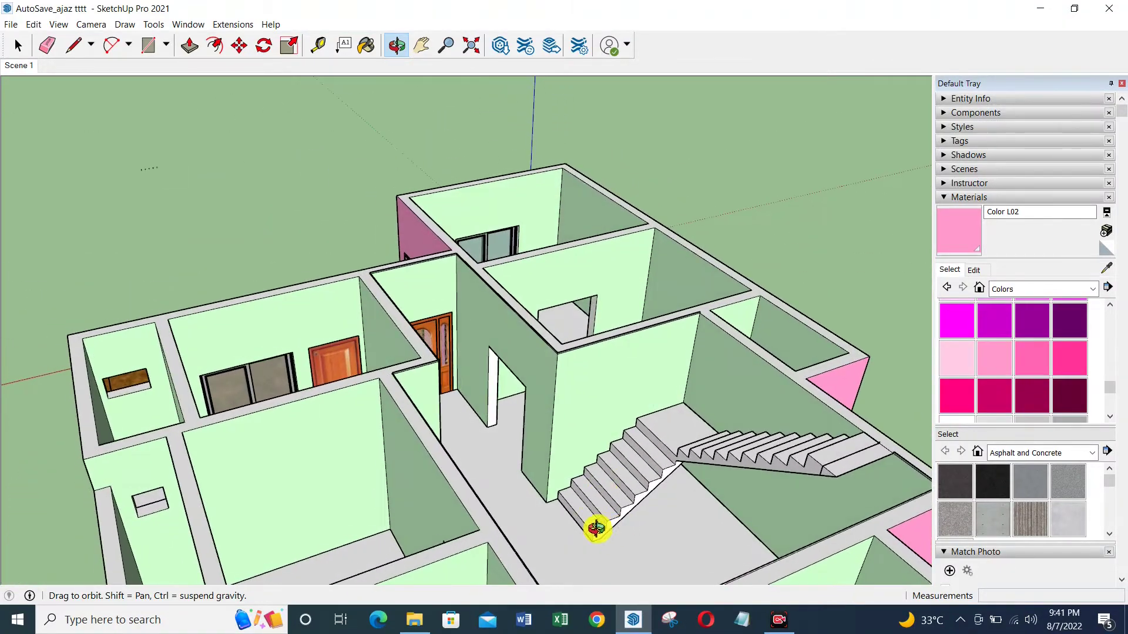
pyautogui.moveTo(930, 450)
pyautogui.mouseDown()
pyautogui.moveTo(596, 466)
pyautogui.moveTo(541, 360)
pyautogui.moveTo(453, 441)
pyautogui.moveTo(458, 411)
pyautogui.moveTo(433, 449)
pyautogui.moveTo(470, 403)
pyautogui.moveTo(481, 340)
pyautogui.moveTo(428, 344)
pyautogui.moveTo(429, 327)
pyautogui.moveTo(460, 382)
pyautogui.moveTo(505, 378)
pyautogui.moveTo(468, 386)
pyautogui.moveTo(528, 393)
pyautogui.moveTo(559, 448)
pyautogui.moveTo(587, 441)
pyautogui.moveTo(546, 377)
pyautogui.moveTo(632, 456)
pyautogui.moveTo(680, 411)
pyautogui.moveTo(368, 438)
pyautogui.moveTo(614, 440)
pyautogui.moveTo(587, 453)
pyautogui.moveTo(330, 403)
pyautogui.moveTo(703, 373)
pyautogui.moveTo(305, 478)
pyautogui.moveTo(629, 355)
pyautogui.moveTo(433, 405)
pyautogui.moveTo(452, 299)
pyautogui.mouseUp()
pyautogui.scroll(-5, 529, 393)
pyautogui.scroll(2, 452, 300)
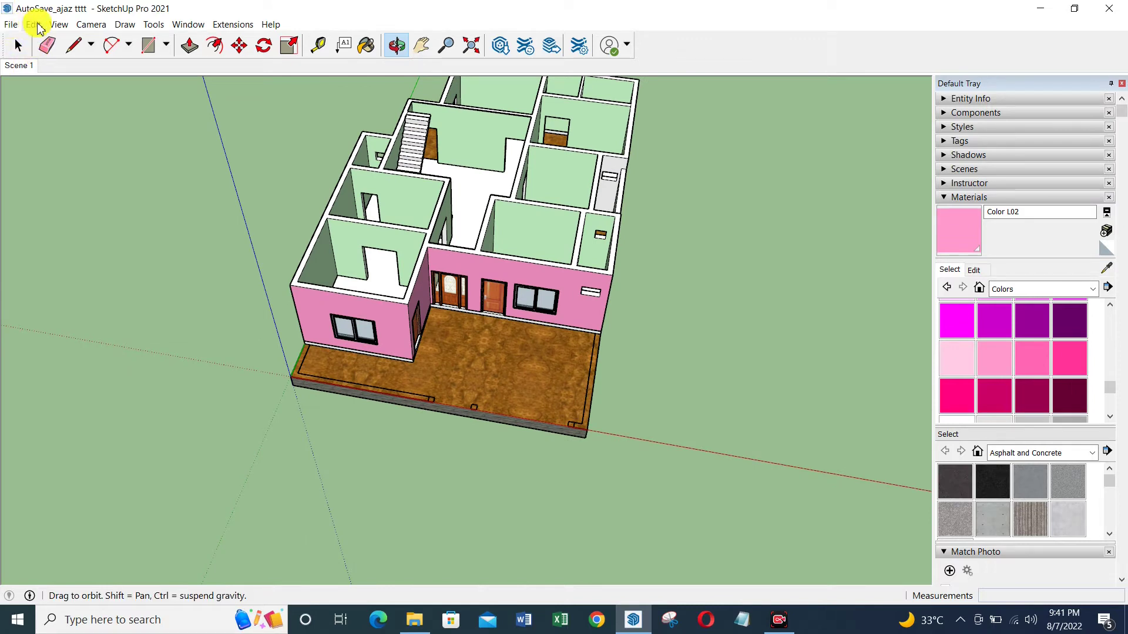
# Reveal all hidden parts with Edit > Unhide > All and view the front facade and gate
pyautogui.click(35, 25)
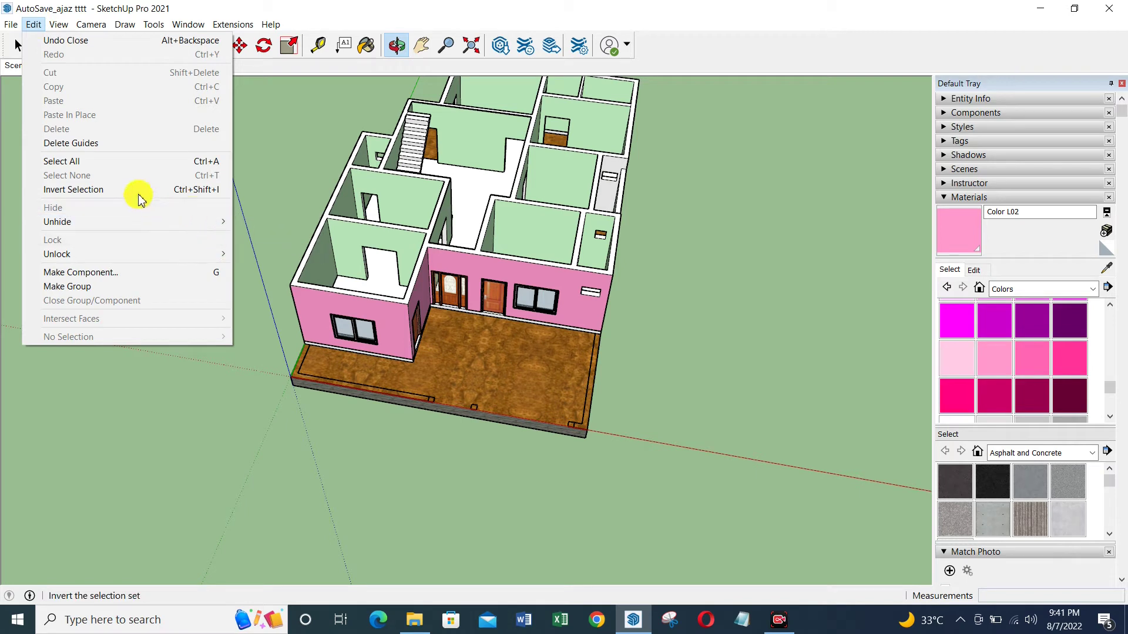
pyautogui.click(256, 249)
pyautogui.moveTo(259, 247)
pyautogui.mouseDown()
pyautogui.moveTo(541, 289)
pyautogui.moveTo(532, 387)
pyautogui.moveTo(503, 264)
pyautogui.moveTo(466, 277)
pyautogui.moveTo(468, 262)
pyautogui.moveTo(471, 333)
pyautogui.moveTo(516, 322)
pyautogui.moveTo(668, 383)
pyautogui.mouseUp()
pyautogui.scroll(3, 635, 340)
pyautogui.scroll(3, 482, 337)
# Orbit and zoom around the post, red car, fence and gate to inspect them
pyautogui.moveTo(482, 337)
pyautogui.mouseDown()
pyautogui.moveTo(548, 395)
pyautogui.moveTo(538, 390)
pyautogui.mouseUp()
pyautogui.scroll(3, 480, 383)
pyautogui.scroll(-3, 433, 405)
pyautogui.moveTo(433, 406); pyautogui.dragTo(453, 387)
pyautogui.scroll(3, 553, 421)
pyautogui.scroll(3, 553, 421)
pyautogui.moveTo(549, 423)
pyautogui.mouseDown()
pyautogui.moveTo(534, 435)
pyautogui.moveTo(614, 426)
pyautogui.moveTo(622, 400)
pyautogui.moveTo(502, 447)
pyautogui.mouseUp()
pyautogui.scroll(2, 593, 437)
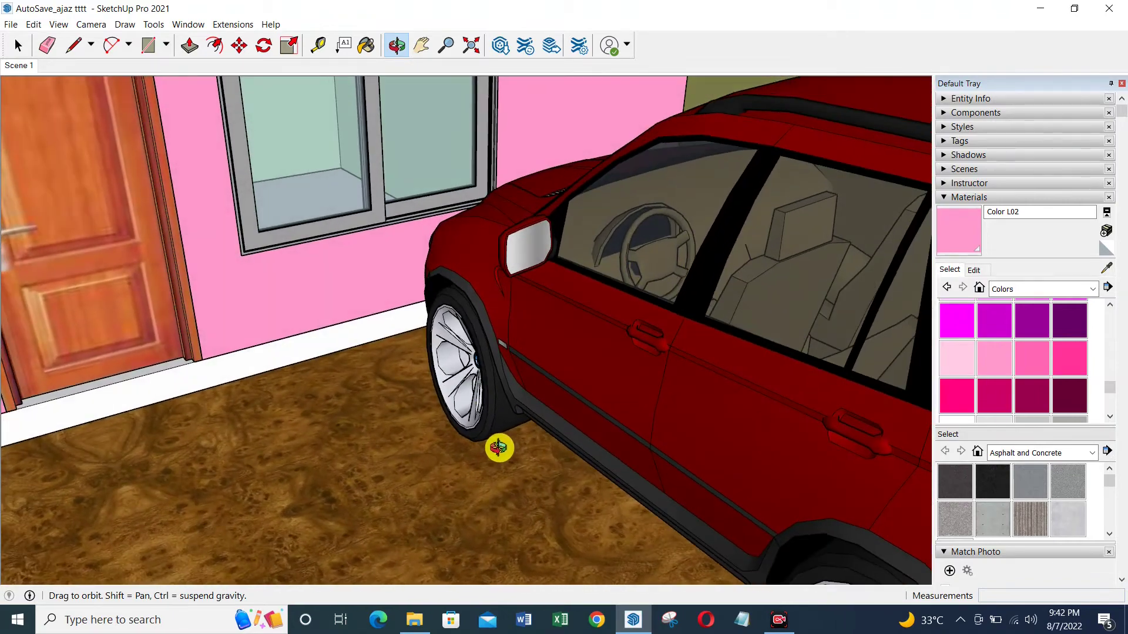
pyautogui.scroll(-3, 499, 446)
pyautogui.scroll(-3, 441, 398)
pyautogui.moveTo(456, 415); pyautogui.dragTo(330, 453)
pyautogui.scroll(-3, 330, 454)
pyautogui.moveTo(251, 365)
pyautogui.mouseDown()
pyautogui.moveTo(176, 383)
pyautogui.moveTo(245, 354)
pyautogui.moveTo(391, 424)
pyautogui.mouseUp()
# Orbit out to front and side views of the house, then zoom into the wood-floored patio
pyautogui.scroll(-3, 287, 405)
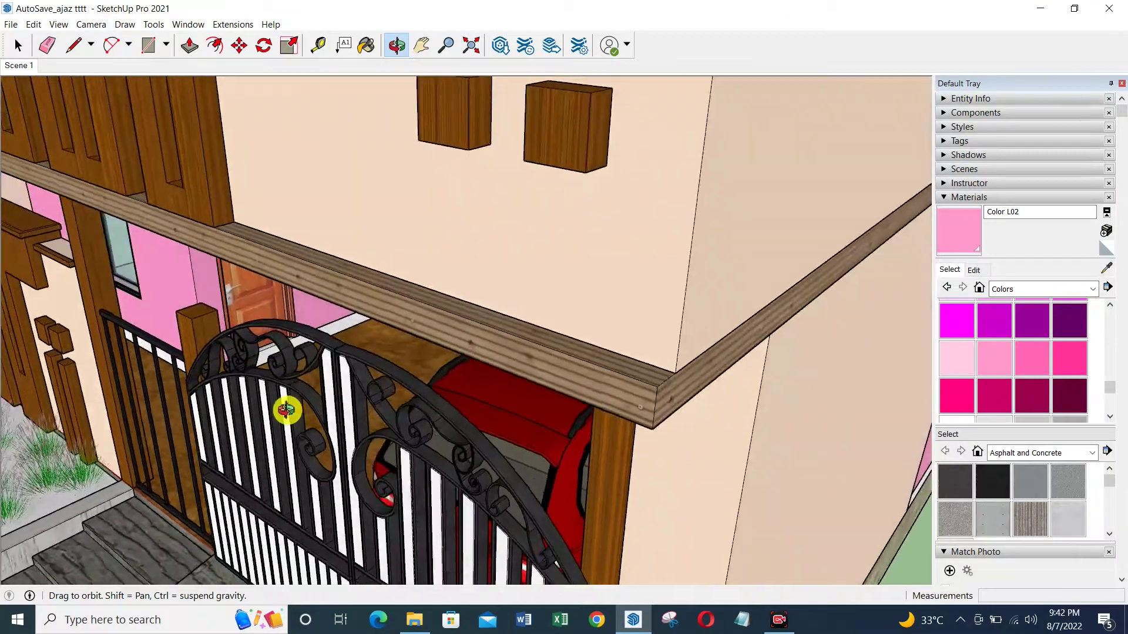
pyautogui.scroll(-2, 277, 372)
pyautogui.scroll(-2, 458, 290)
pyautogui.scroll(-2, 376, 364)
pyautogui.moveTo(376, 364)
pyautogui.mouseDown()
pyautogui.moveTo(479, 378)
pyautogui.moveTo(512, 406)
pyautogui.moveTo(390, 395)
pyautogui.moveTo(456, 395)
pyautogui.moveTo(352, 377)
pyautogui.moveTo(478, 390)
pyautogui.moveTo(511, 330)
pyautogui.moveTo(451, 369)
pyautogui.moveTo(516, 382)
pyautogui.moveTo(516, 332)
pyautogui.moveTo(457, 332)
pyautogui.moveTo(538, 372)
pyautogui.mouseUp()
pyautogui.scroll(-2, 494, 323)
pyautogui.scroll(-2, 448, 382)
pyautogui.scroll(-2, 511, 330)
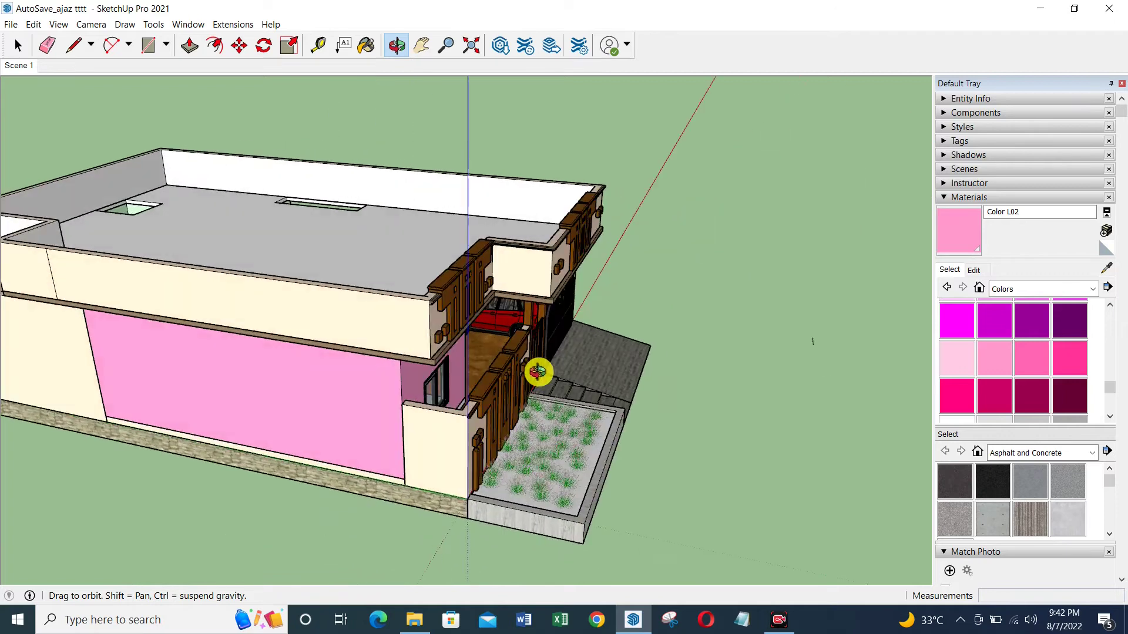
pyautogui.moveTo(261, 337)
pyautogui.mouseDown()
pyautogui.moveTo(239, 347)
pyautogui.moveTo(385, 360)
pyautogui.moveTo(281, 379)
pyautogui.moveTo(435, 360)
pyautogui.moveTo(438, 345)
pyautogui.moveTo(229, 430)
pyautogui.moveTo(156, 394)
pyautogui.moveTo(292, 469)
pyautogui.moveTo(329, 449)
pyautogui.moveTo(314, 282)
pyautogui.moveTo(297, 329)
pyautogui.moveTo(377, 531)
pyautogui.mouseUp()
pyautogui.scroll(2, 390, 536)
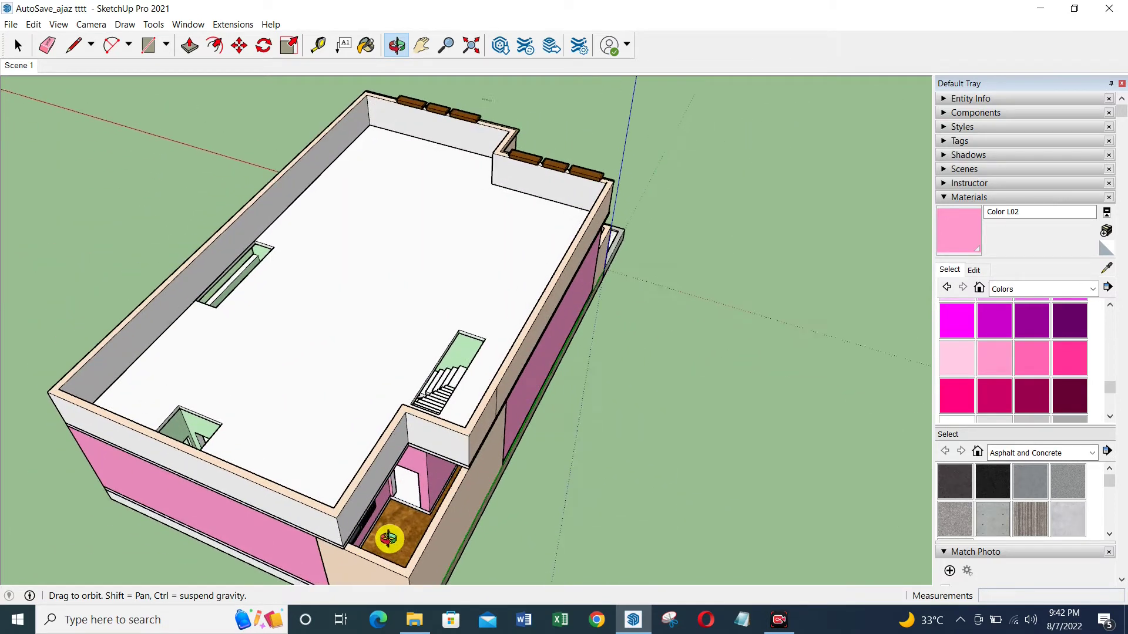
pyautogui.scroll(3, 406, 532)
pyautogui.scroll(2, 407, 533)
pyautogui.scroll(4, 418, 491)
pyautogui.moveTo(423, 501)
pyautogui.mouseDown()
pyautogui.moveTo(405, 503)
pyautogui.moveTo(407, 480)
pyautogui.moveTo(465, 468)
pyautogui.moveTo(468, 456)
pyautogui.moveTo(449, 494)
pyautogui.moveTo(438, 439)
pyautogui.moveTo(481, 521)
pyautogui.mouseUp()
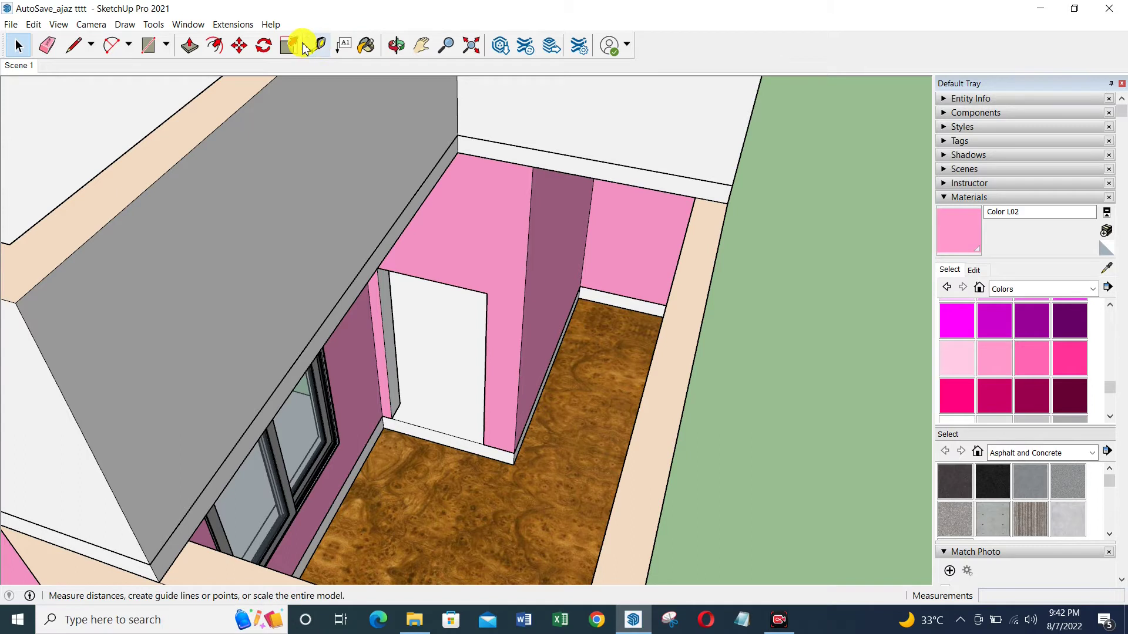
# Open the floor group and paint the recessed patio floor dark green Color G08
pyautogui.doubleClick(527, 531)
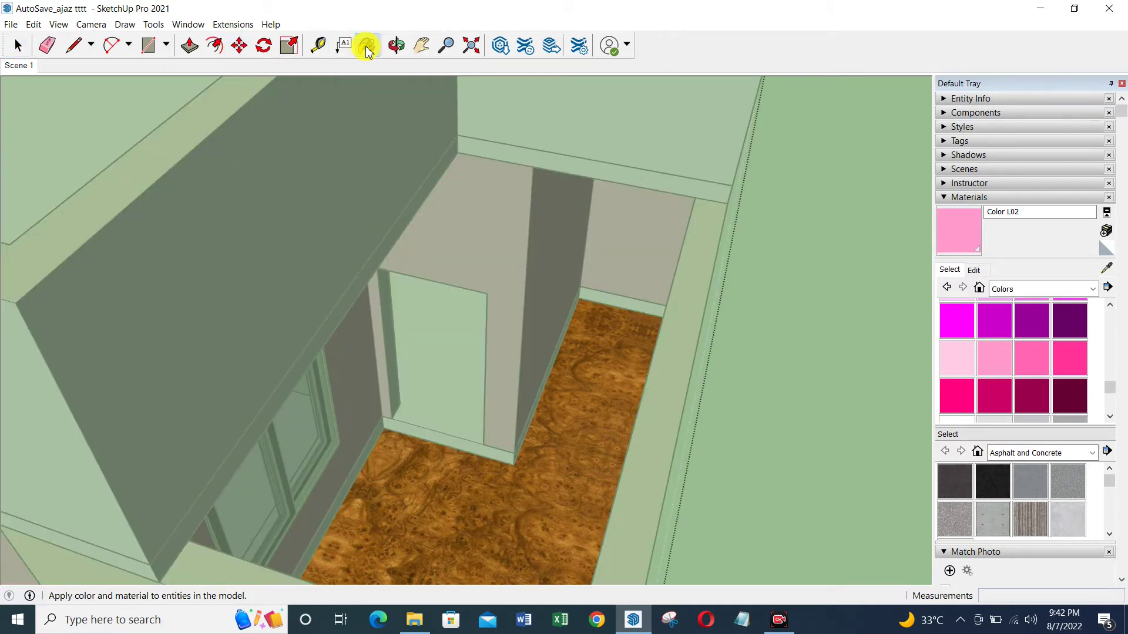
pyautogui.scroll(5, 1069, 365)
pyautogui.click(1070, 399)
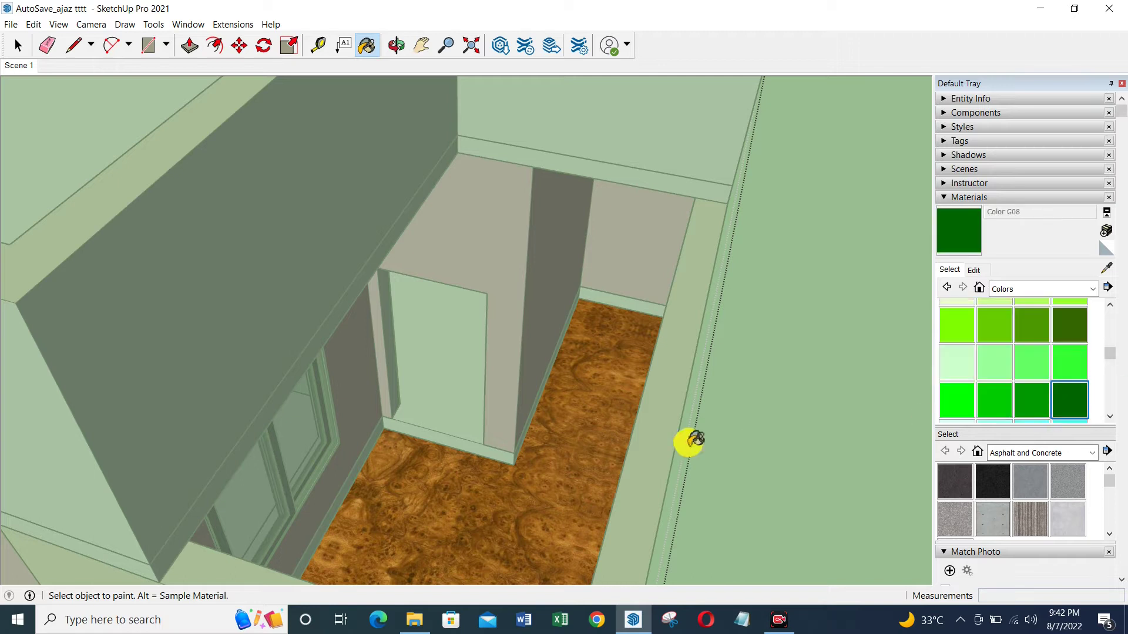
pyautogui.click(587, 453)
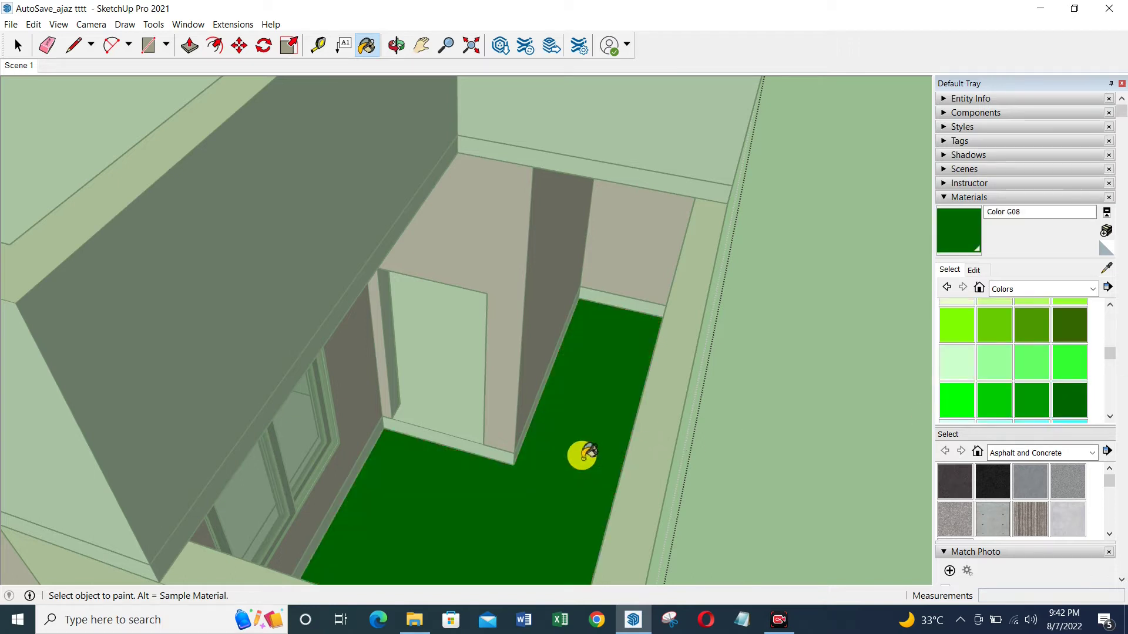
pyautogui.scroll(-2, 582, 434)
pyautogui.scroll(-1, 538, 411)
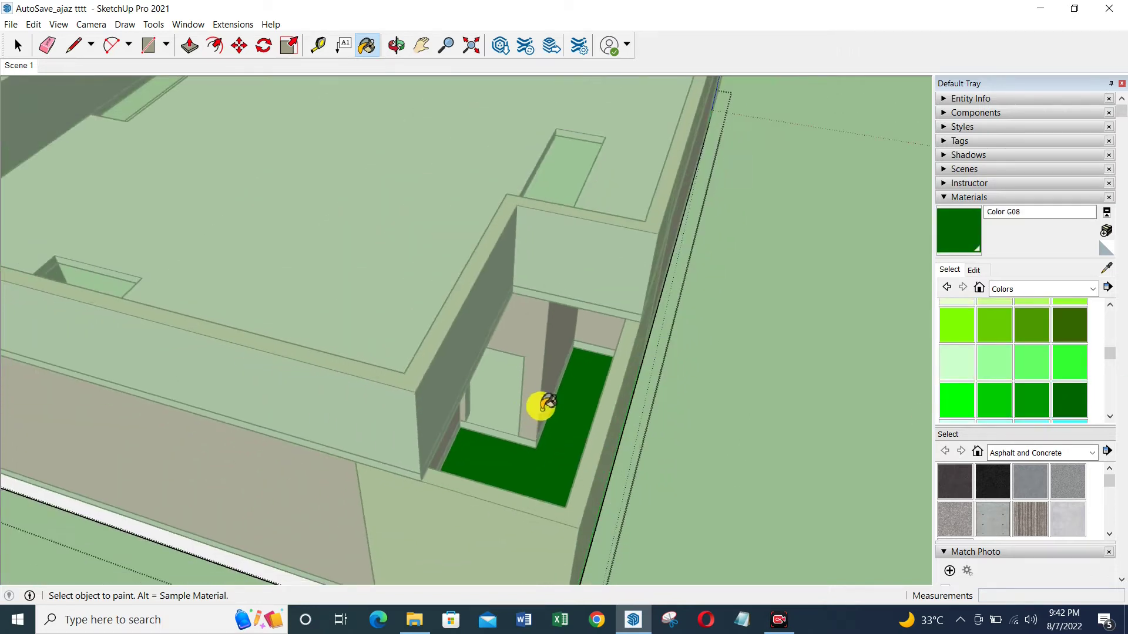
pyautogui.scroll(-2, 544, 400)
pyautogui.scroll(-1, 587, 420)
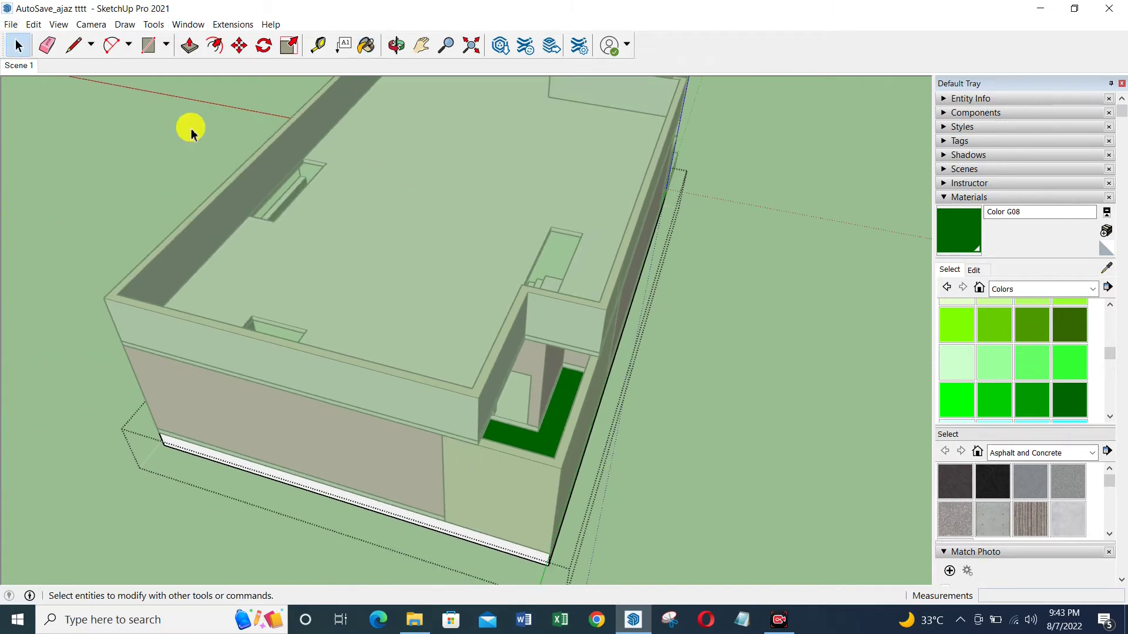
# Exit the house group and orbit around the green-floored courtyard beside the peach walls
pyautogui.click(735, 429)
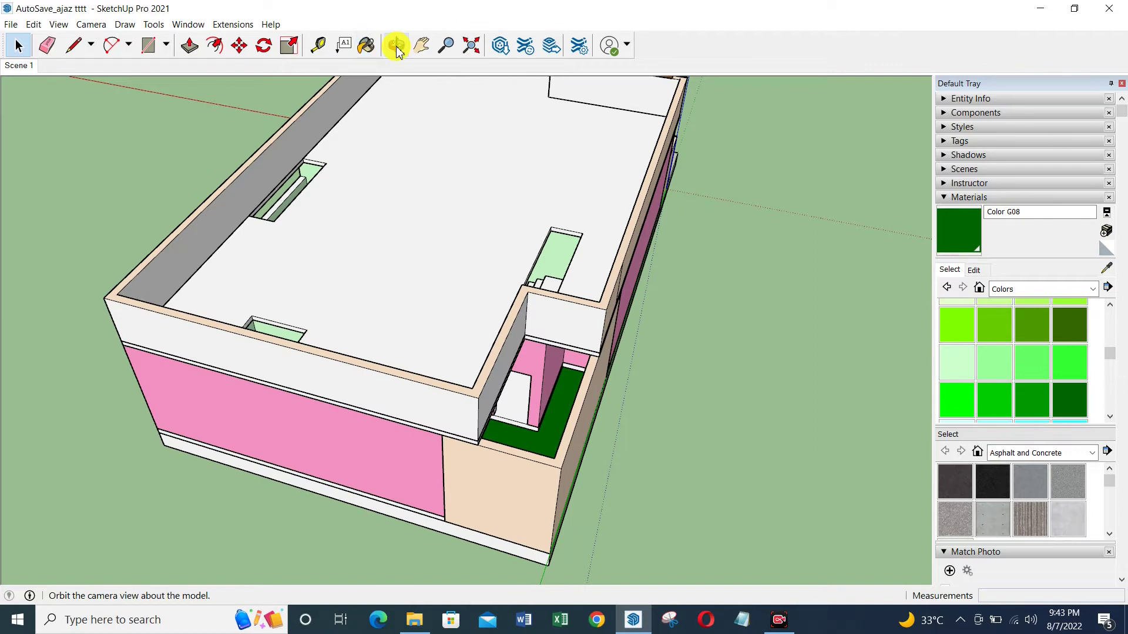
pyautogui.scroll(1, 566, 403)
pyautogui.scroll(2, 516, 396)
pyautogui.scroll(2, 512, 473)
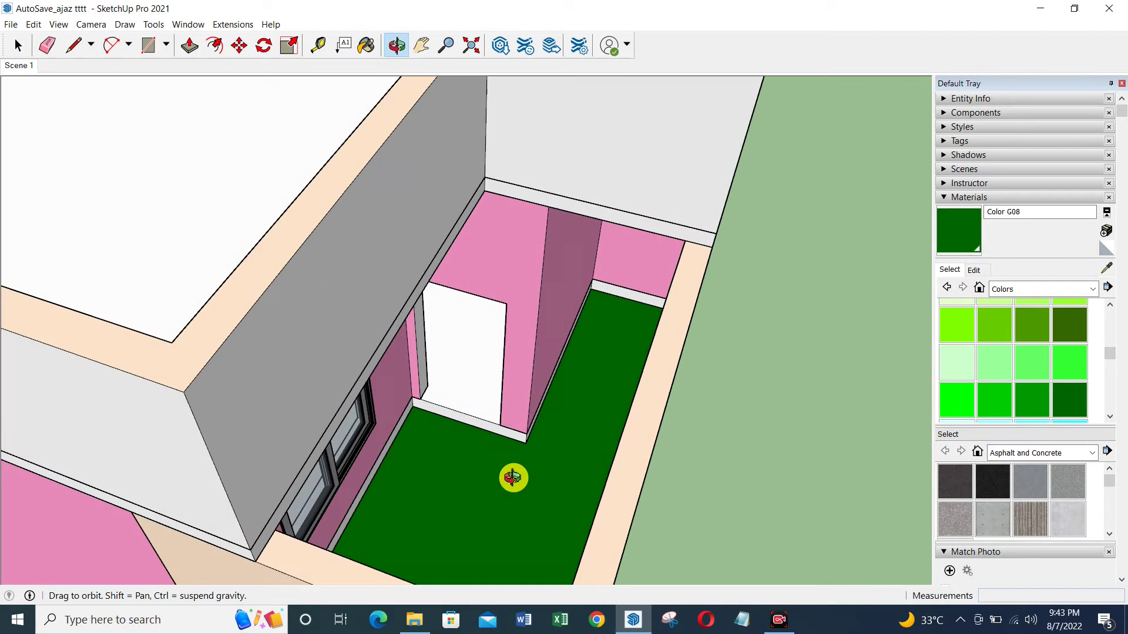
pyautogui.scroll(2, 441, 473)
pyautogui.moveTo(442, 473)
pyautogui.mouseDown()
pyautogui.moveTo(441, 454)
pyautogui.moveTo(390, 468)
pyautogui.moveTo(435, 456)
pyautogui.moveTo(443, 439)
pyautogui.mouseUp()
pyautogui.scroll(-2, 496, 403)
pyautogui.scroll(-2, 415, 428)
pyautogui.scroll(-2, 567, 410)
pyautogui.scroll(-1, 624, 413)
pyautogui.scroll(-1, 624, 412)
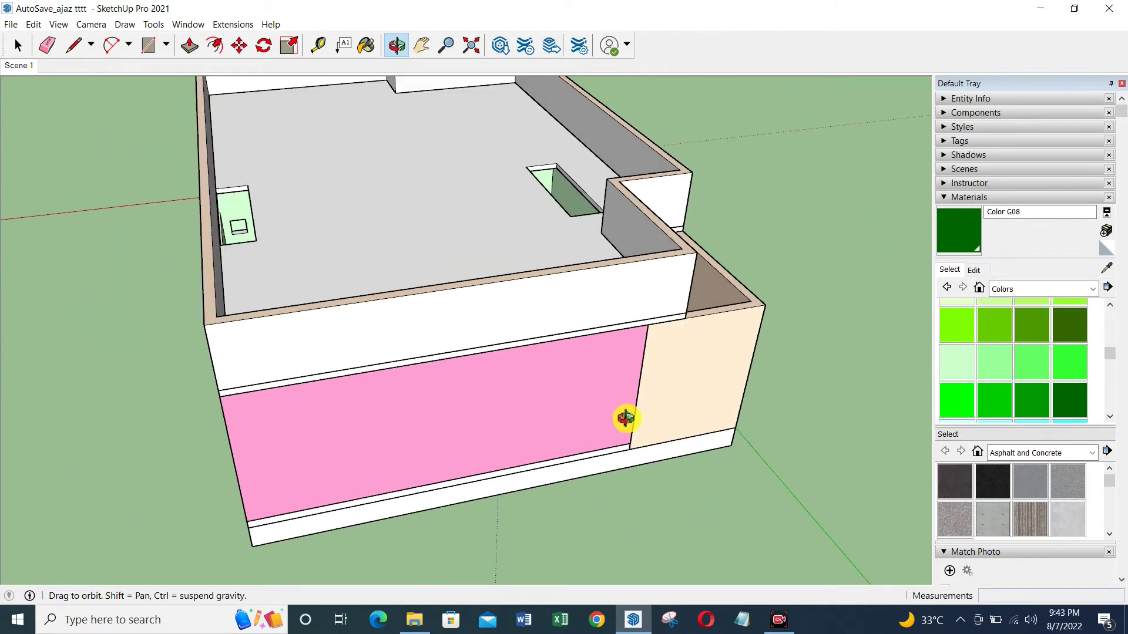
pyautogui.moveTo(525, 433)
pyautogui.mouseDown()
pyautogui.moveTo(627, 436)
pyautogui.moveTo(263, 415)
pyautogui.moveTo(187, 463)
pyautogui.moveTo(421, 413)
pyautogui.moveTo(360, 383)
pyautogui.moveTo(399, 408)
pyautogui.mouseUp()
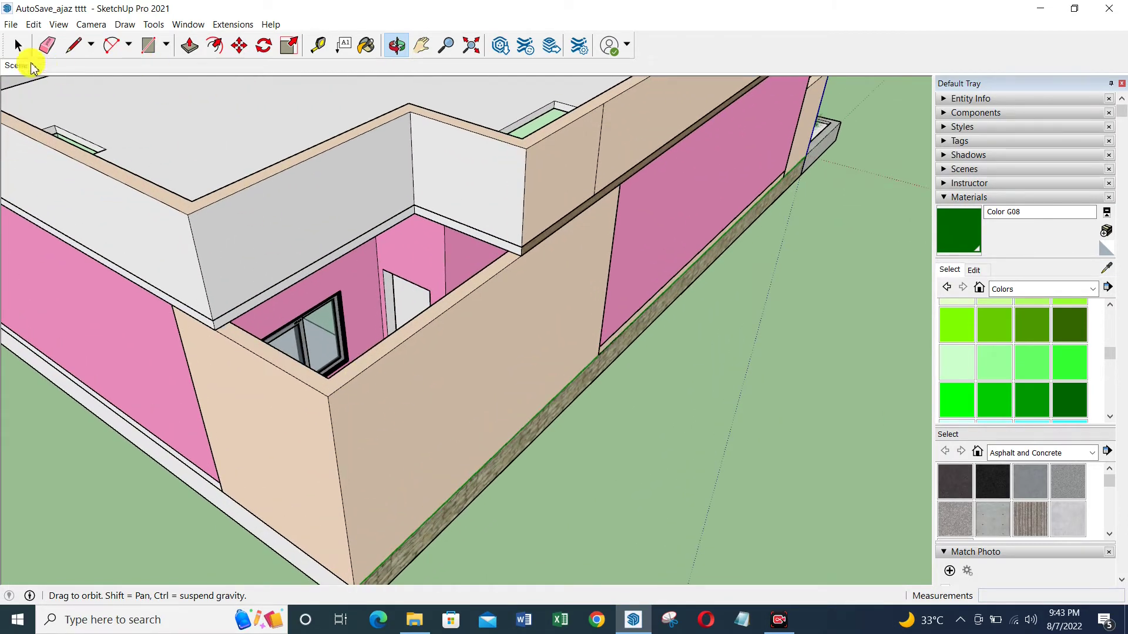
# Open the tan courtyard wall group for editing and select the wall
pyautogui.doubleClick(350, 422)
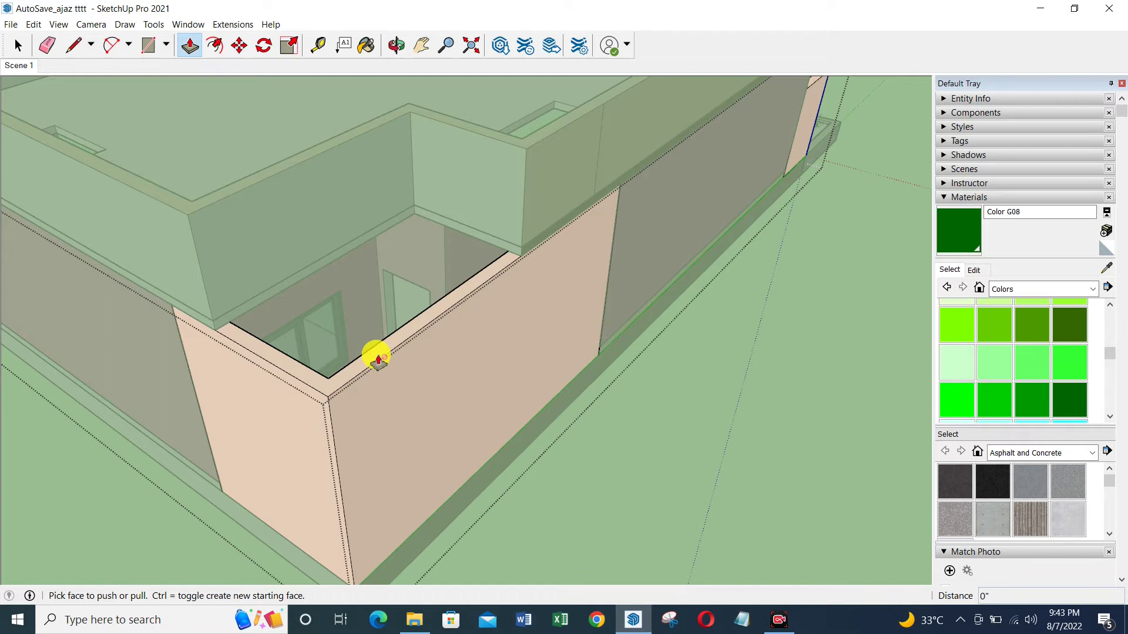
pyautogui.press('space')
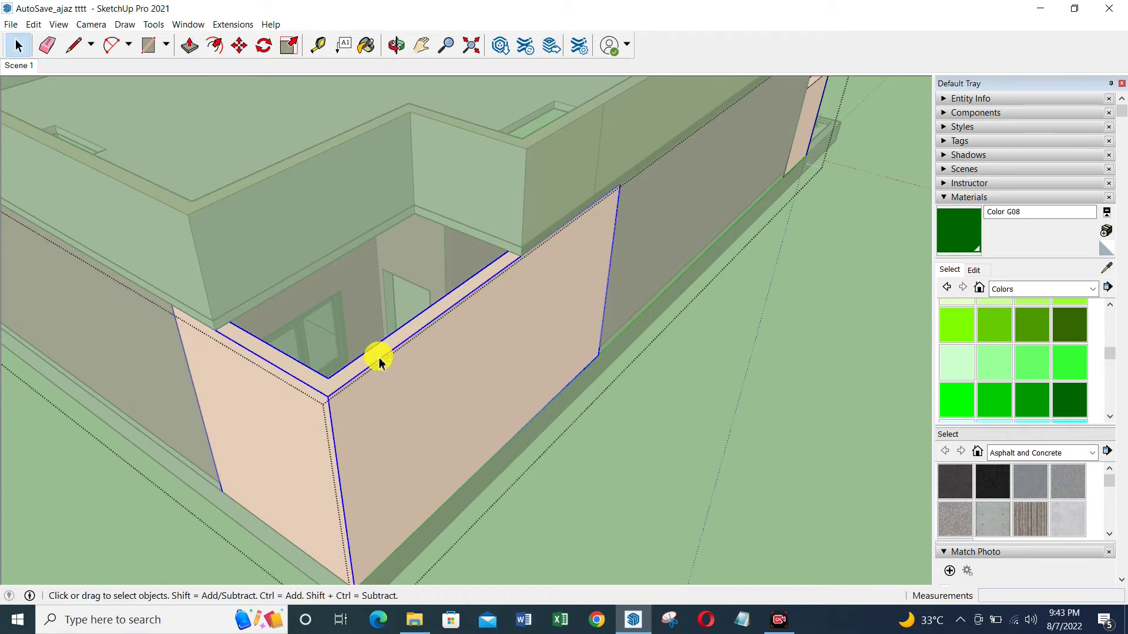
pyautogui.click(197, 46)
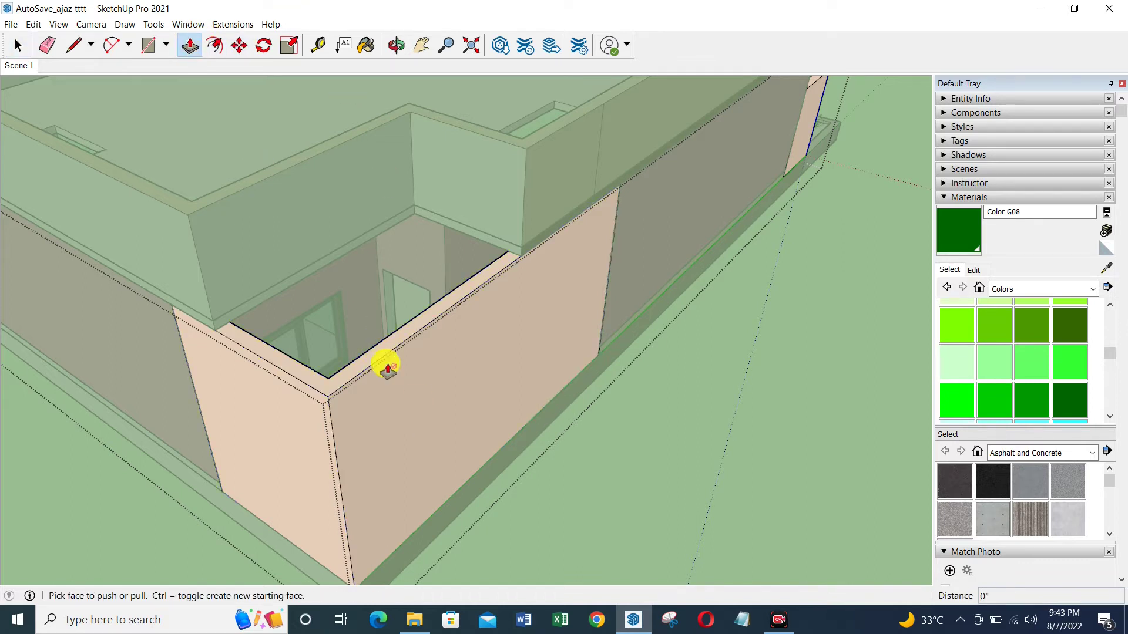
pyautogui.scroll(1, 506, 370)
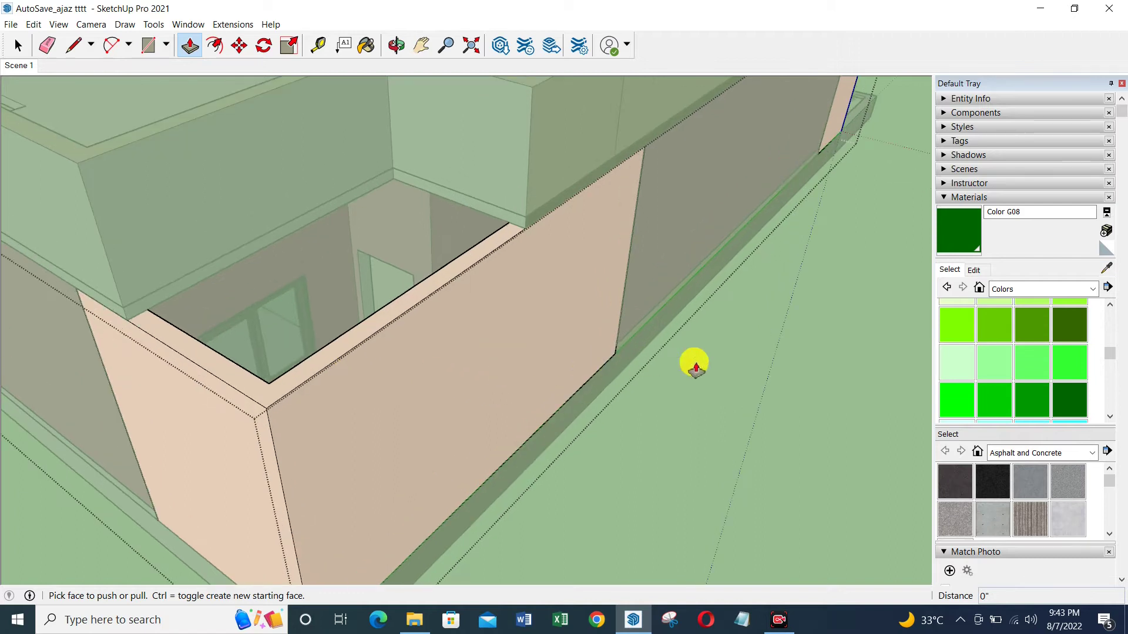
pyautogui.press('space')
pyautogui.click(454, 347)
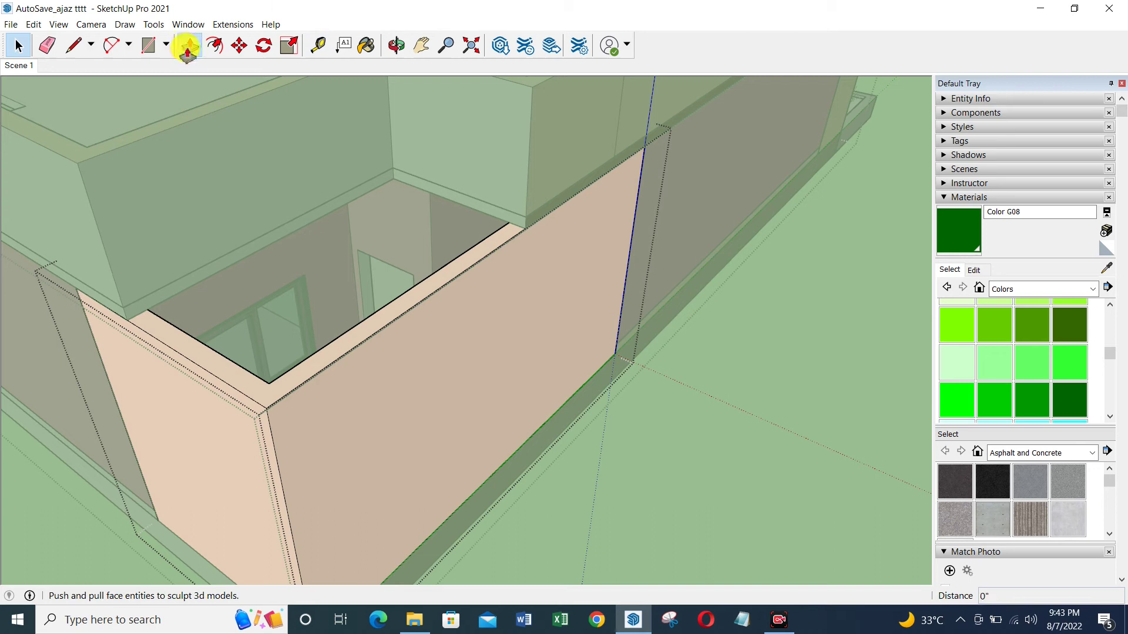
# Push the wall's top face down 5' 5 5/8" into a low parapet
pyautogui.click(188, 47)
pyautogui.click(379, 328)
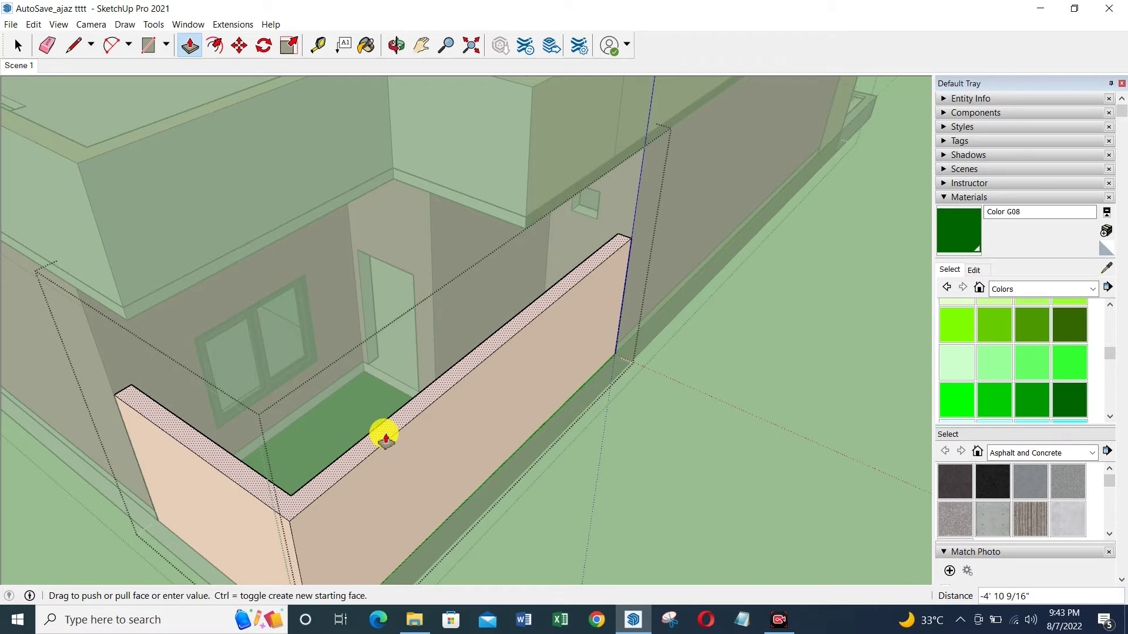
pyautogui.click(385, 443)
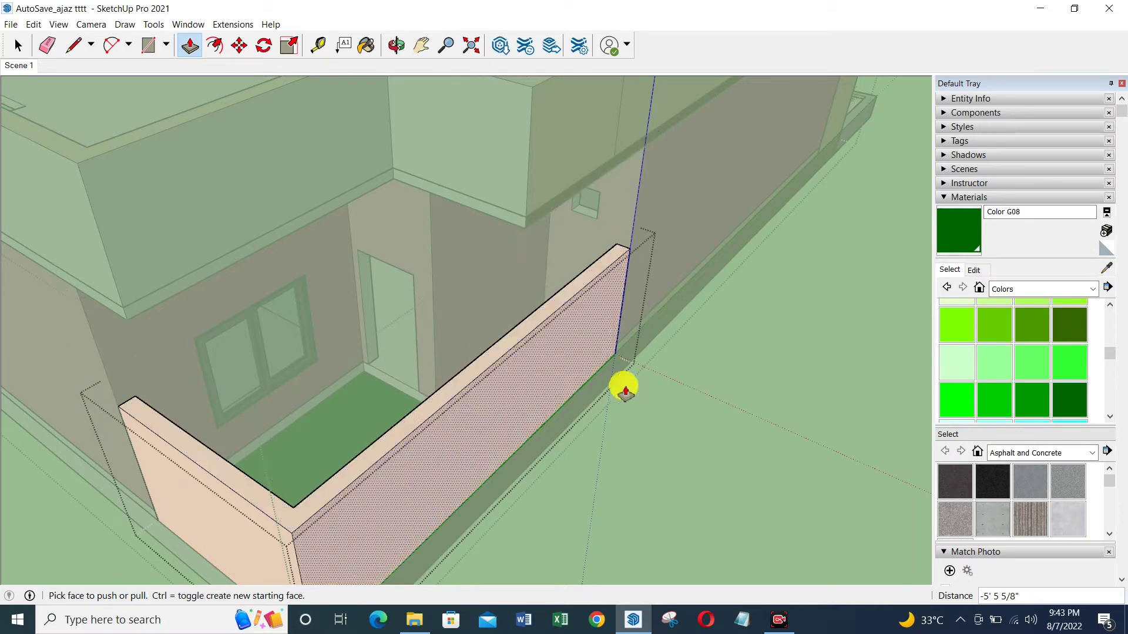
pyautogui.press('space')
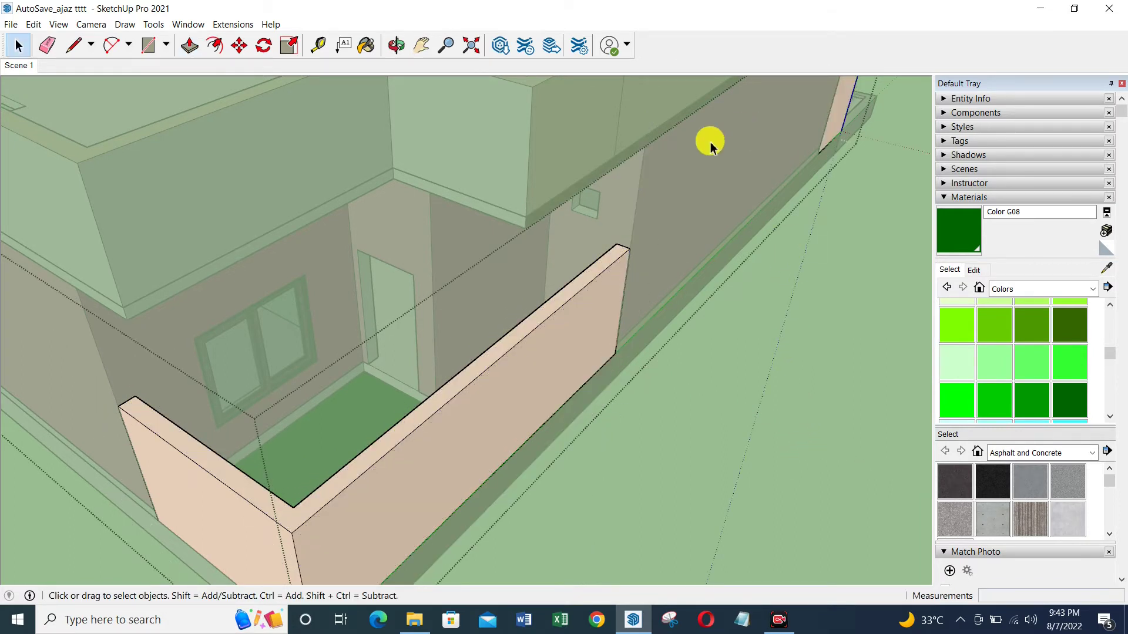
pyautogui.scroll(-5, 711, 144)
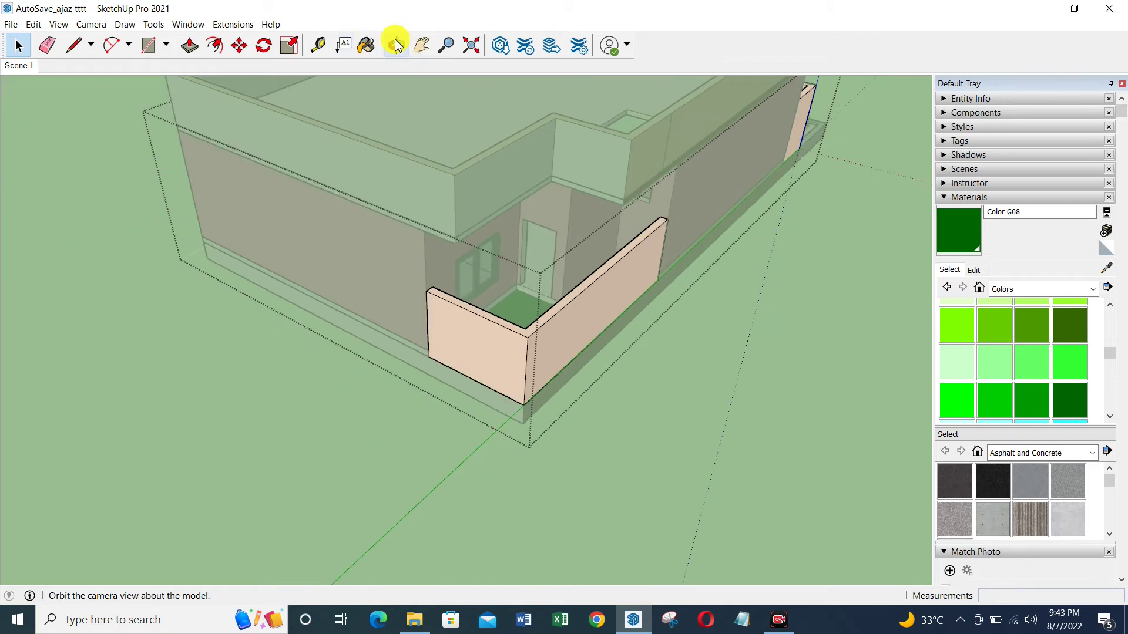
# Close the wall group and orbit round to the front gate and garden
pyautogui.click(811, 452)
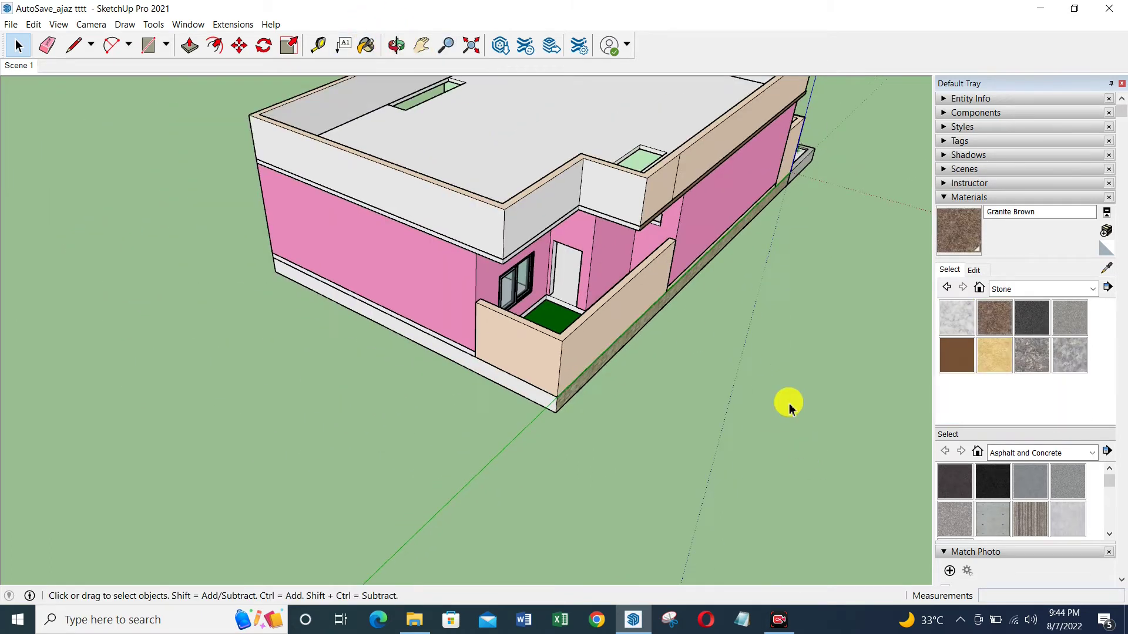
pyautogui.moveTo(788, 403)
pyautogui.mouseDown(button='middle')
pyautogui.moveTo(723, 395)
pyautogui.moveTo(736, 411)
pyautogui.mouseUp(button='middle')
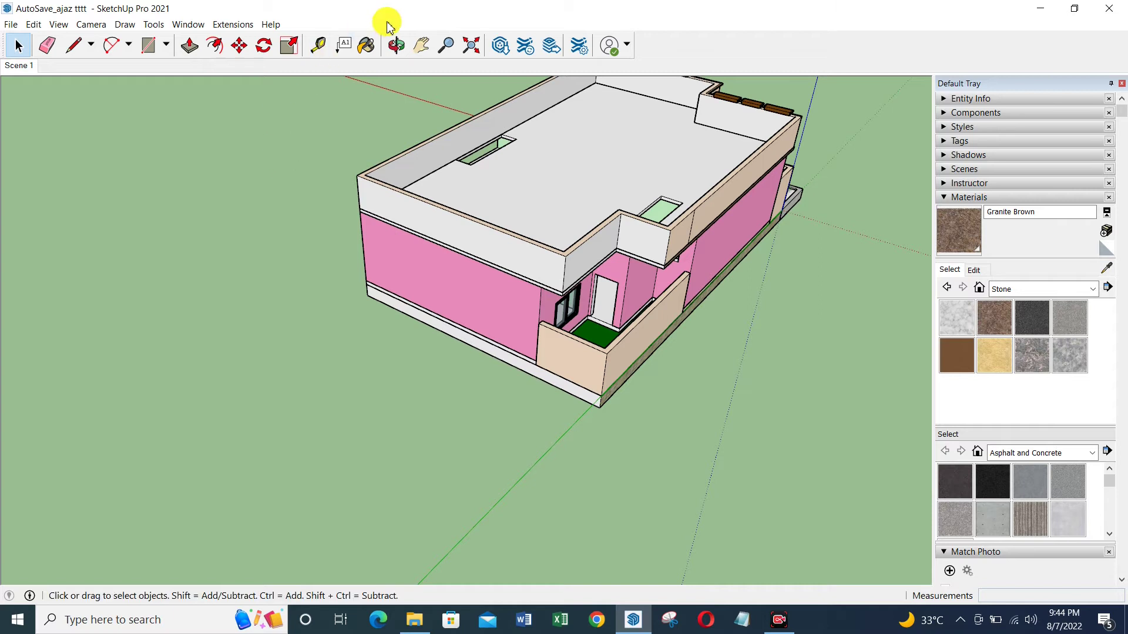
pyautogui.click(394, 45)
pyautogui.moveTo(644, 397)
pyautogui.mouseDown()
pyautogui.moveTo(287, 368)
pyautogui.moveTo(210, 372)
pyautogui.moveTo(634, 451)
pyautogui.moveTo(356, 437)
pyautogui.mouseUp()
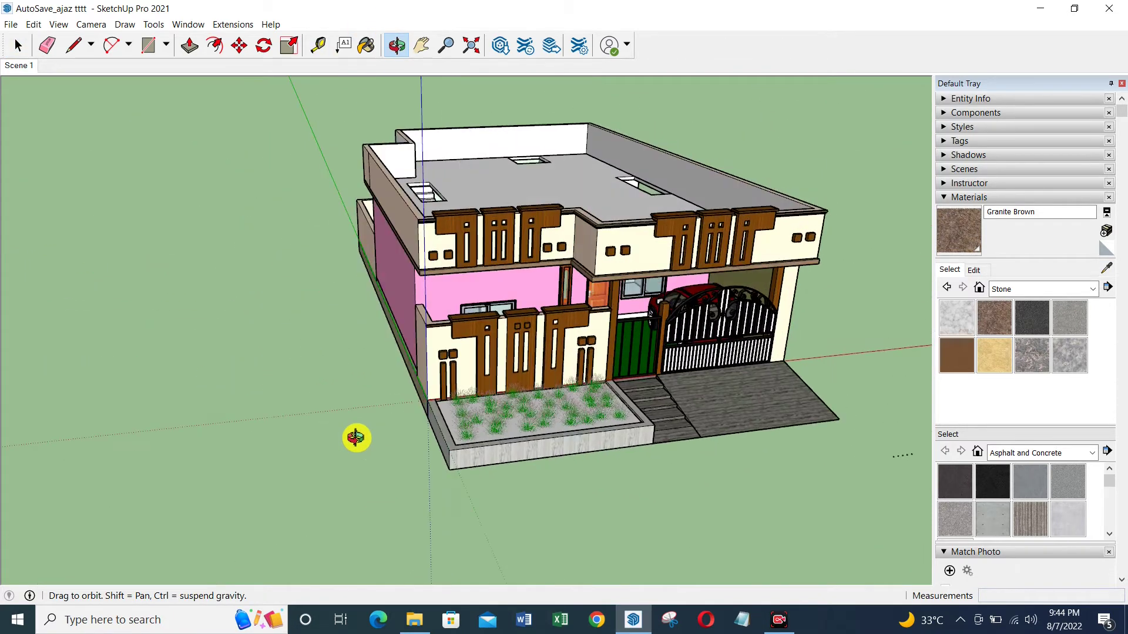
pyautogui.moveTo(740, 359); pyautogui.dragTo(375, 300)
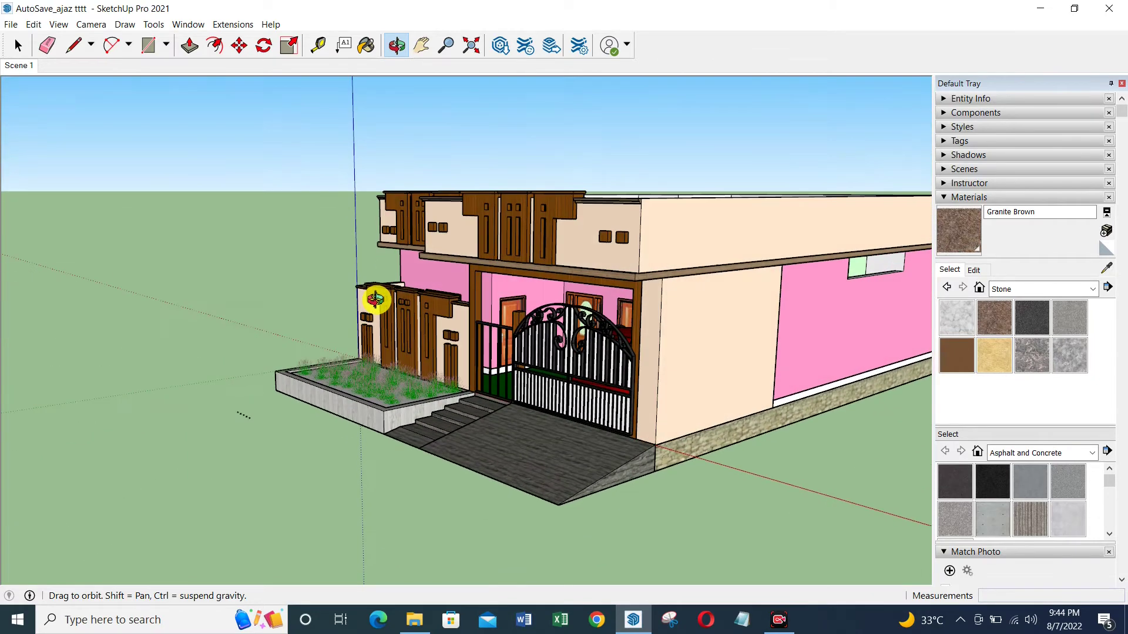
pyautogui.moveTo(677, 400)
pyautogui.mouseDown()
pyautogui.moveTo(702, 400)
pyautogui.moveTo(675, 433)
pyautogui.moveTo(713, 438)
pyautogui.moveTo(547, 311)
pyautogui.moveTo(521, 327)
pyautogui.moveTo(629, 365)
pyautogui.moveTo(576, 322)
pyautogui.moveTo(511, 356)
pyautogui.moveTo(585, 357)
pyautogui.mouseUp()
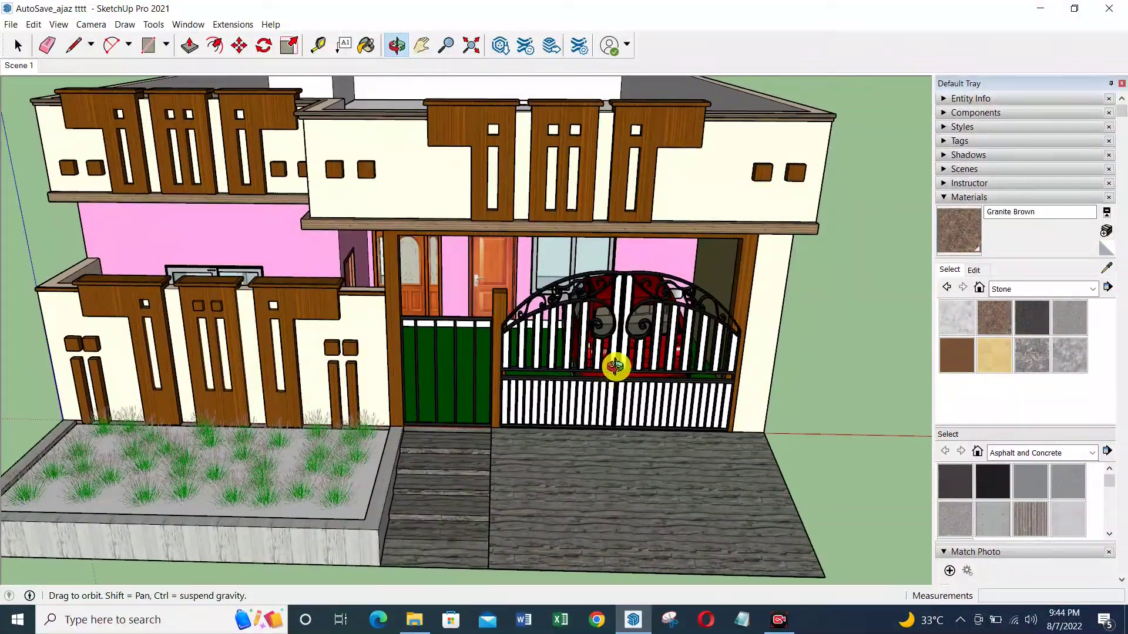
# Zoom and tilt to frame the whole house facade with the gate and patio
pyautogui.scroll(3, 615, 367)
pyautogui.scroll(2, 612, 335)
pyautogui.scroll(2, 568, 310)
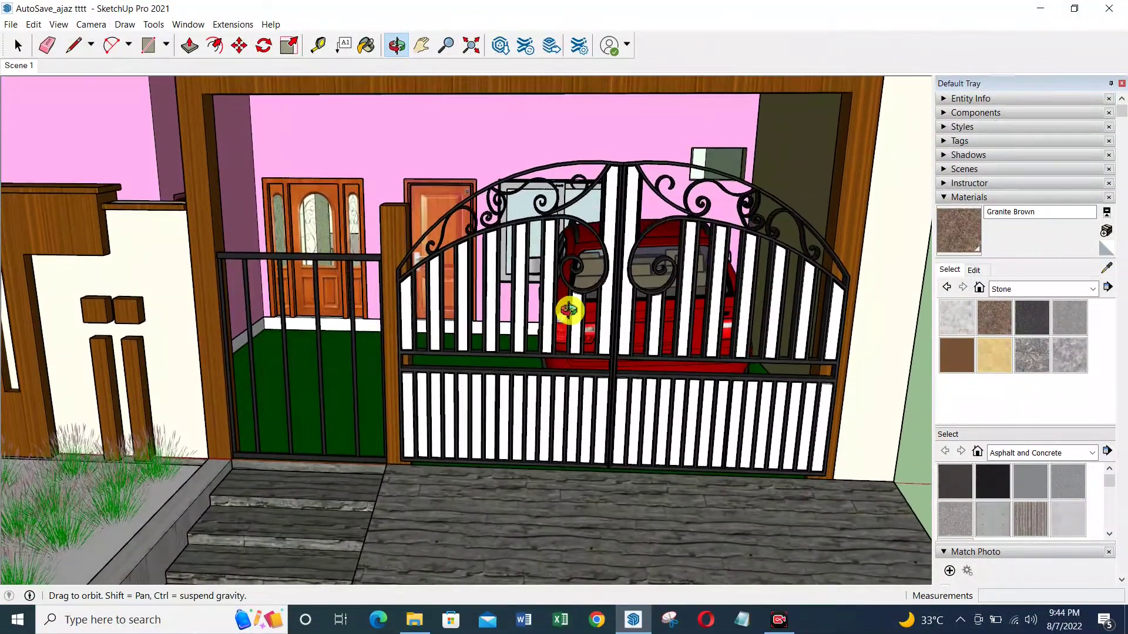
pyautogui.scroll(-3, 568, 310)
pyautogui.scroll(-2, 599, 355)
pyautogui.scroll(-1, 630, 383)
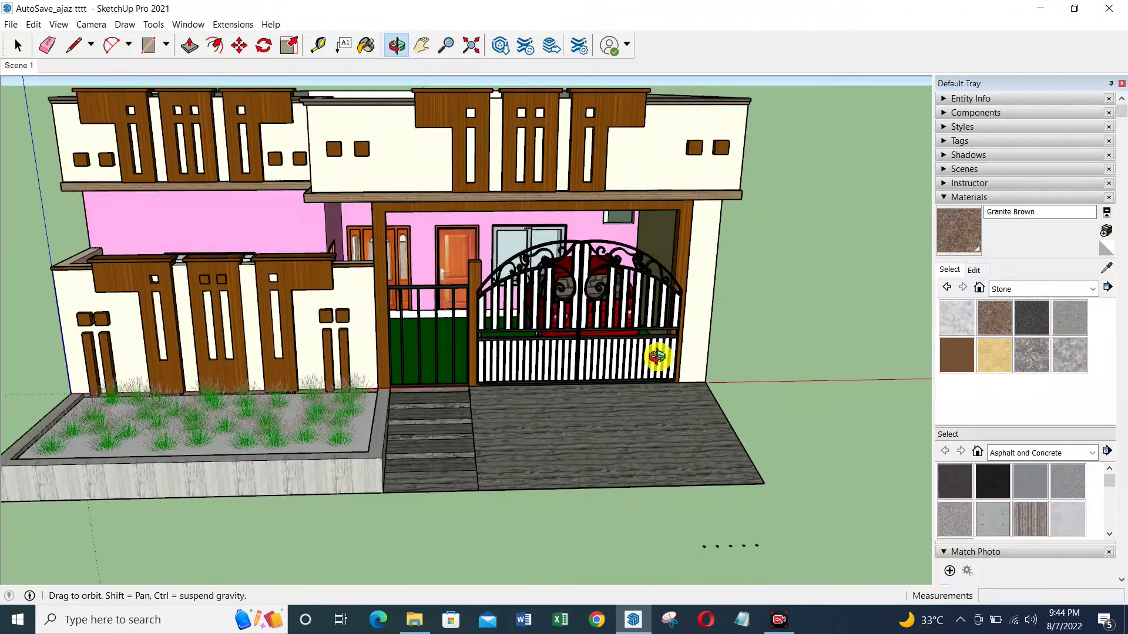
pyautogui.scroll(-2, 675, 327)
pyautogui.scroll(-1, 675, 327)
pyautogui.moveTo(675, 328)
pyautogui.mouseDown()
pyautogui.moveTo(511, 290)
pyautogui.moveTo(565, 302)
pyautogui.mouseUp()
pyautogui.scroll(2, 457, 229)
pyautogui.moveTo(458, 285); pyautogui.dragTo(457, 270)
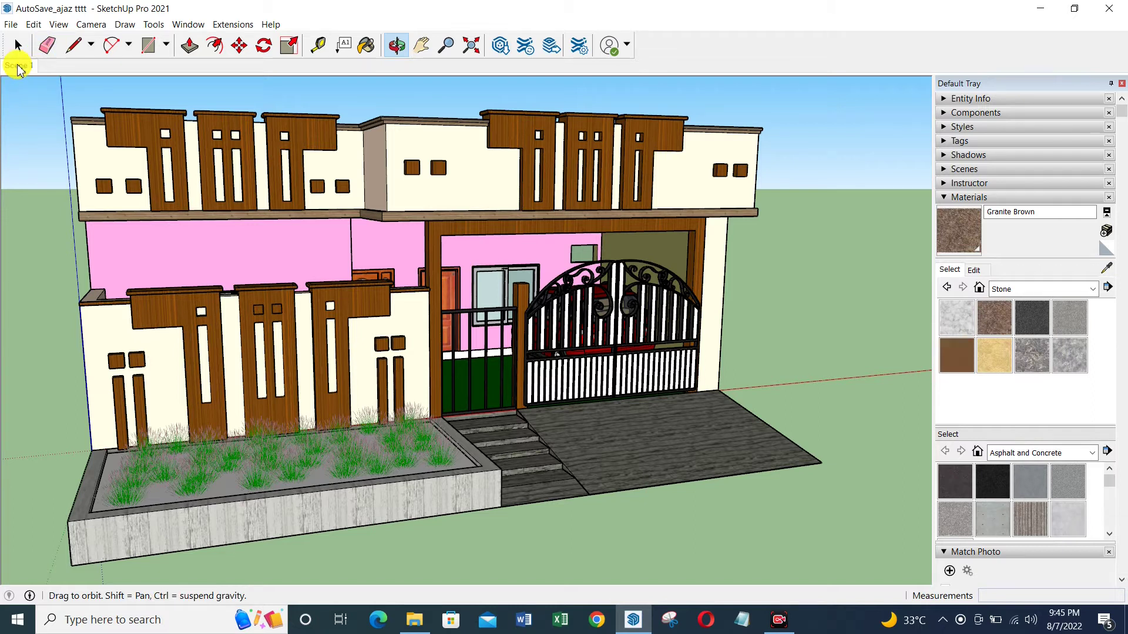
pyautogui.rightClick(18, 67)
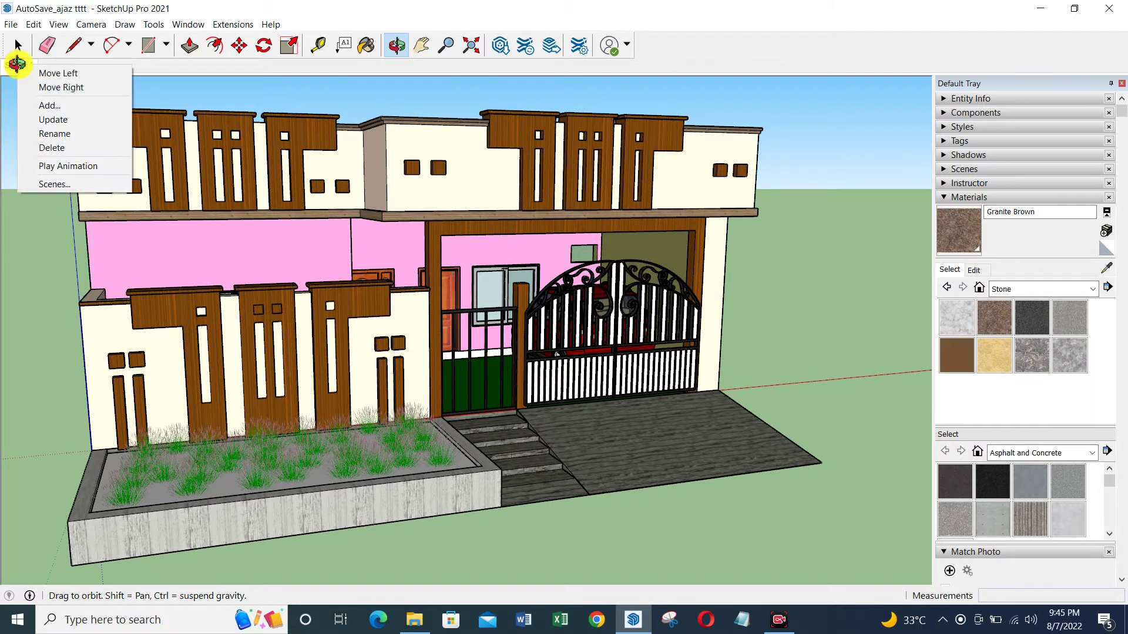
pyautogui.click(75, 120)
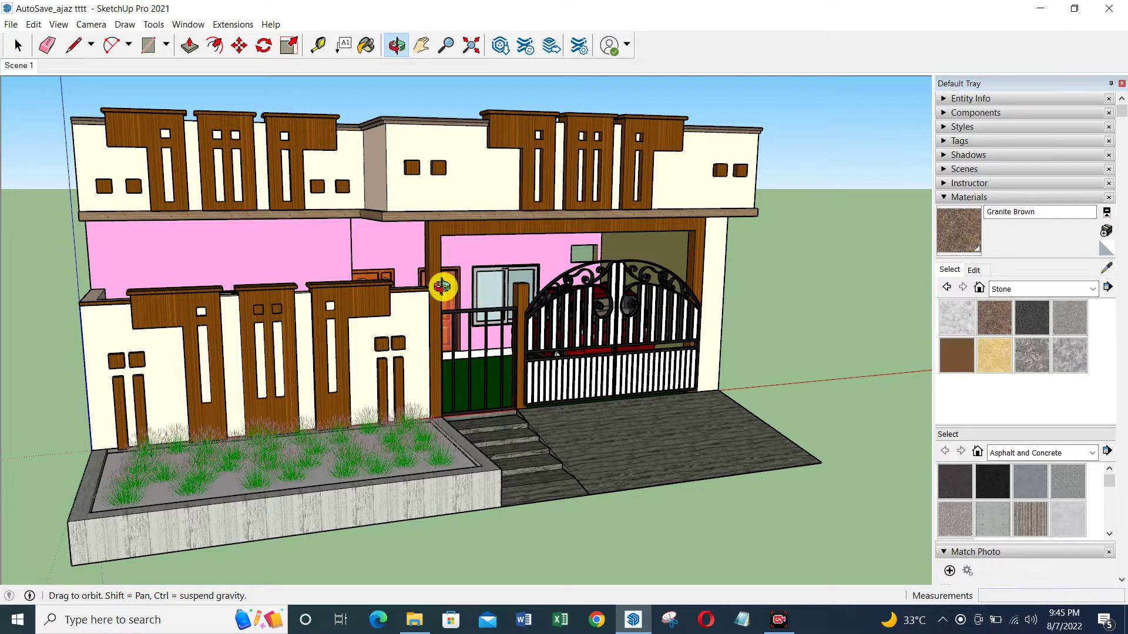
pyautogui.rightClick(27, 69)
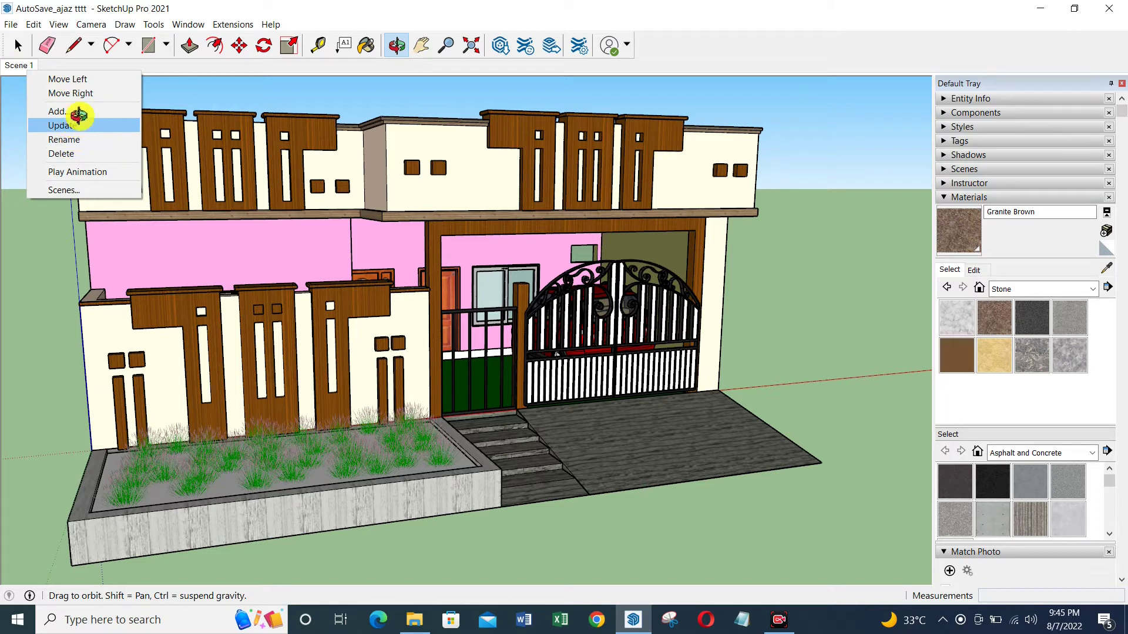
pyautogui.click(78, 111)
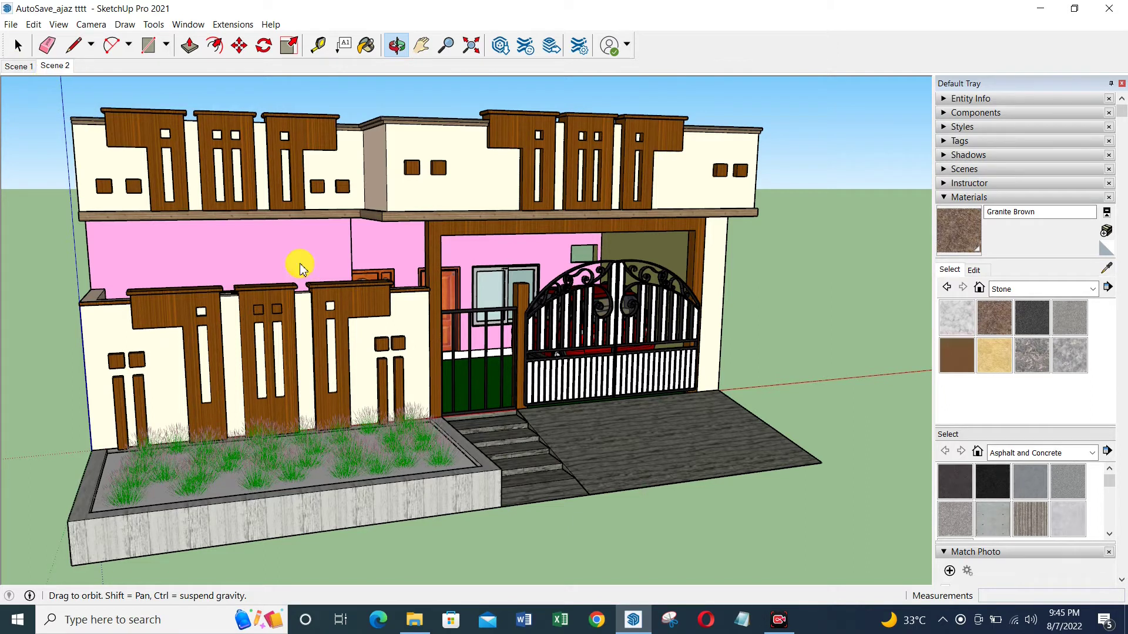
# Orbit, zoom and pan to a raised corner view showing the roof
pyautogui.moveTo(646, 438)
pyautogui.mouseDown()
pyautogui.moveTo(506, 471)
pyautogui.moveTo(516, 345)
pyautogui.moveTo(480, 334)
pyautogui.moveTo(511, 415)
pyautogui.moveTo(471, 312)
pyautogui.moveTo(491, 386)
pyautogui.mouseUp()
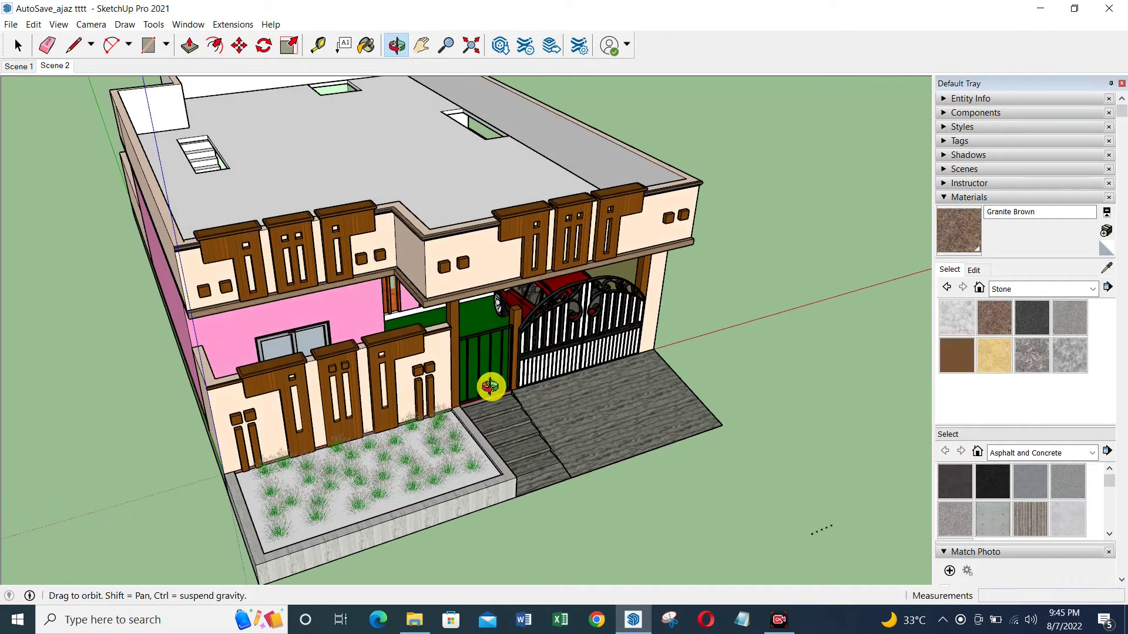
pyautogui.moveTo(482, 345)
pyautogui.mouseDown()
pyautogui.moveTo(479, 359)
pyautogui.moveTo(480, 338)
pyautogui.mouseUp()
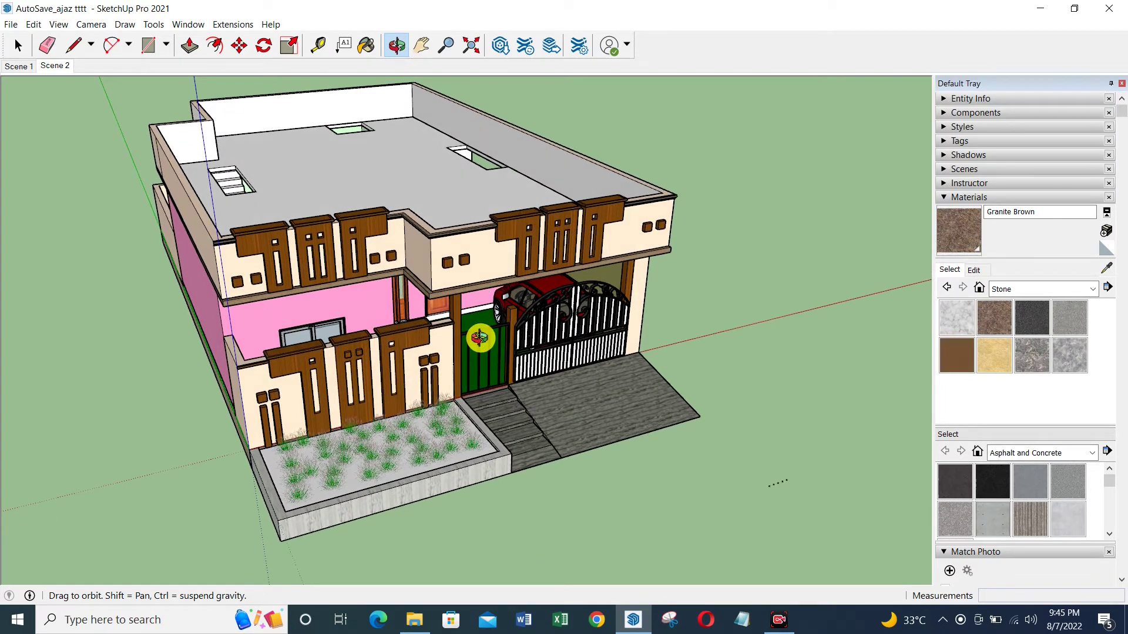
pyautogui.scroll(2, 363, 278)
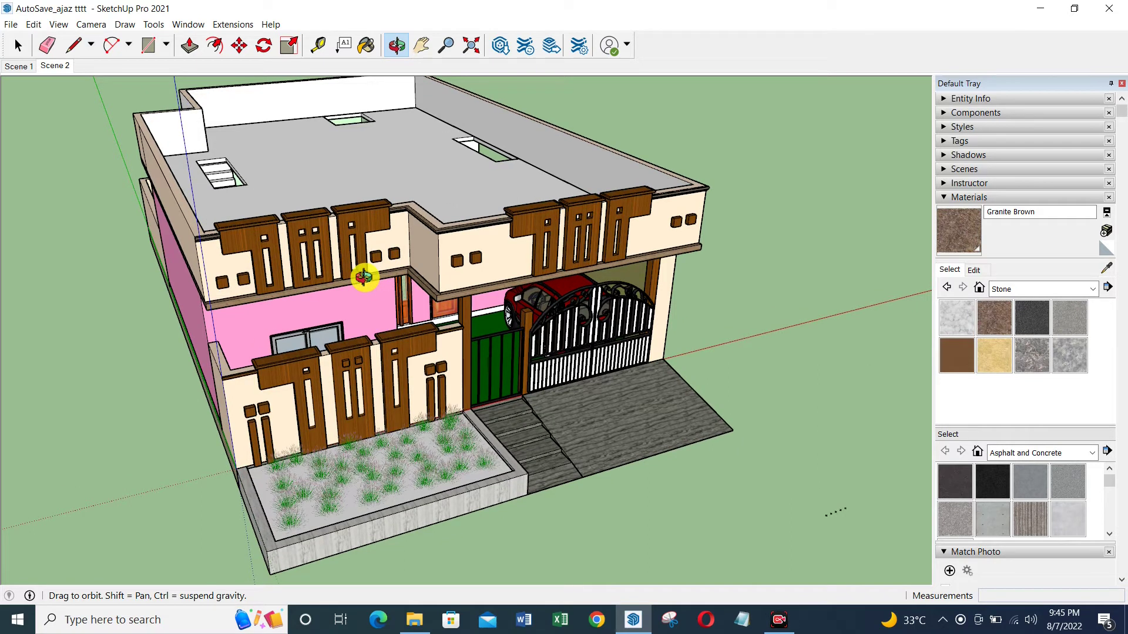
pyautogui.moveTo(470, 266); pyautogui.dragTo(478, 282)
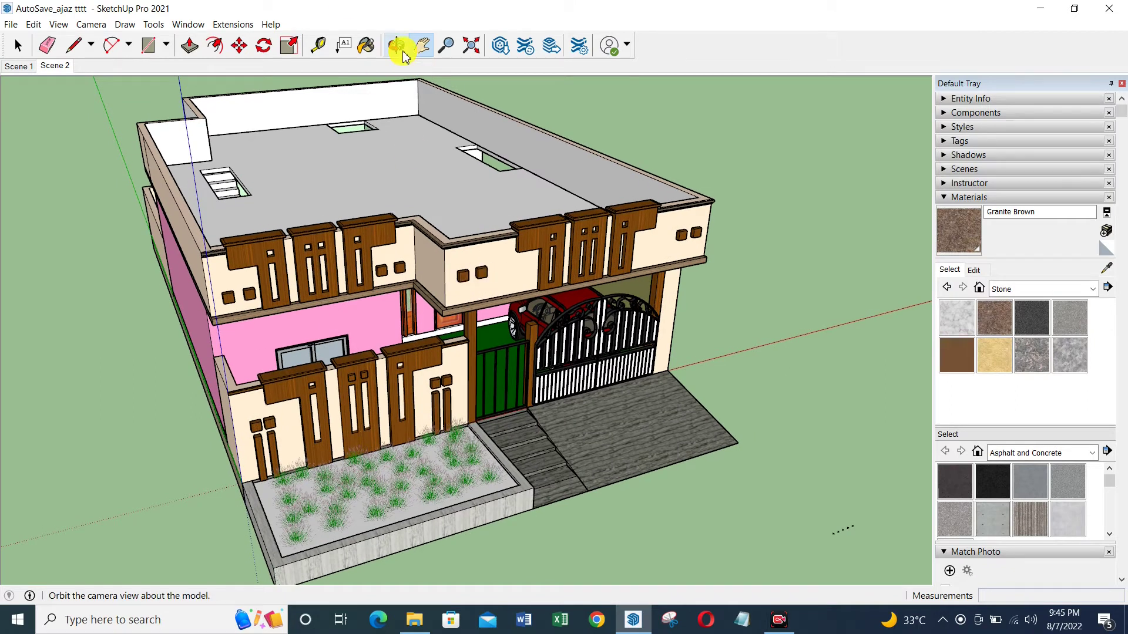
pyautogui.moveTo(444, 411); pyautogui.dragTo(442, 403)
pyautogui.scroll(1, 400, 380)
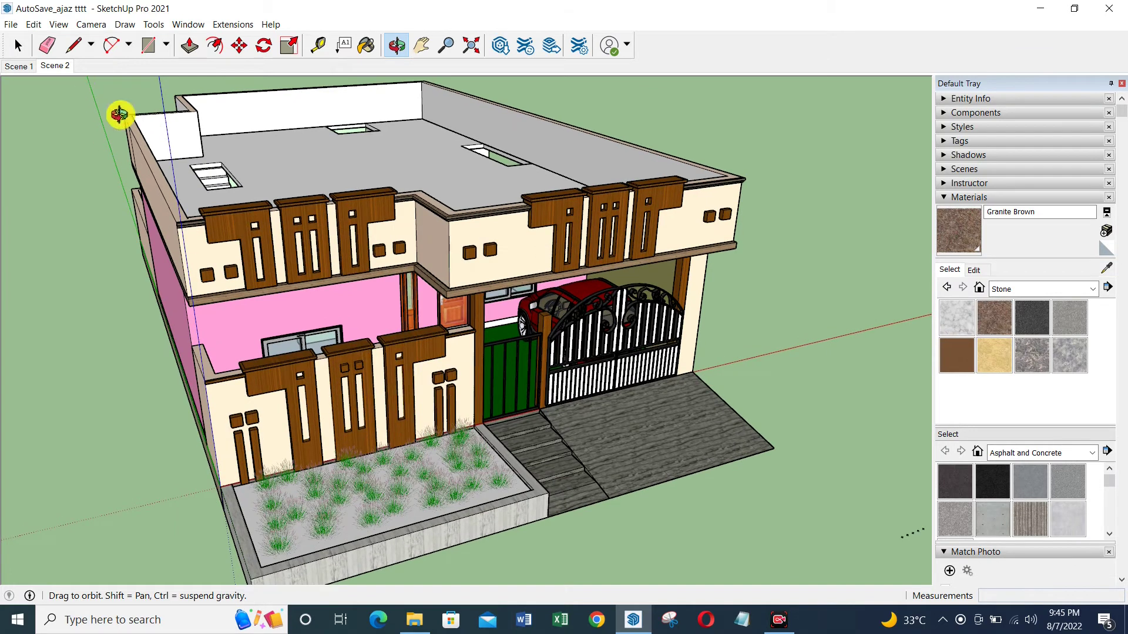
pyautogui.moveTo(280, 285); pyautogui.dragTo(281, 282)
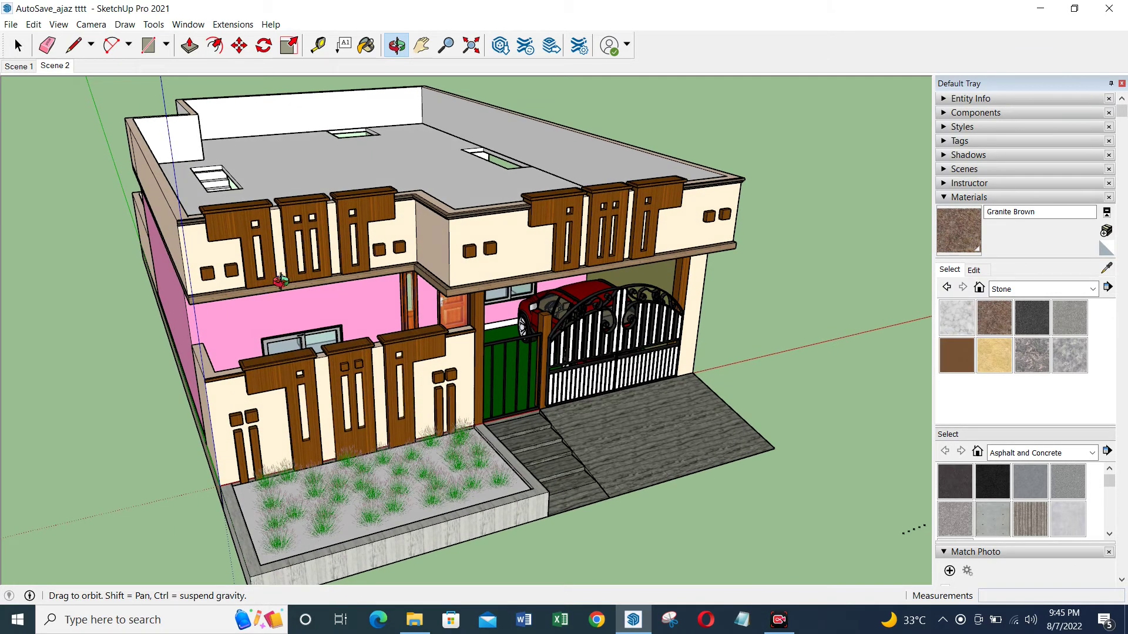
pyautogui.moveTo(419, 272); pyautogui.dragTo(420, 263)
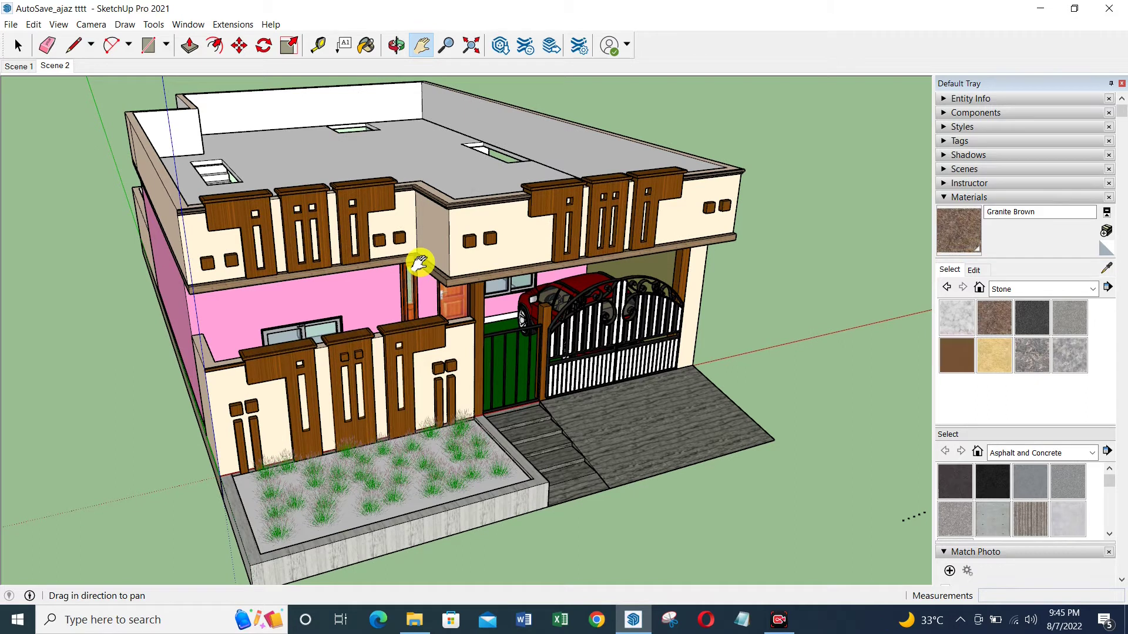
# Update Scene 2 to this corner view and add a new Scene 3
pyautogui.rightClick(55, 67)
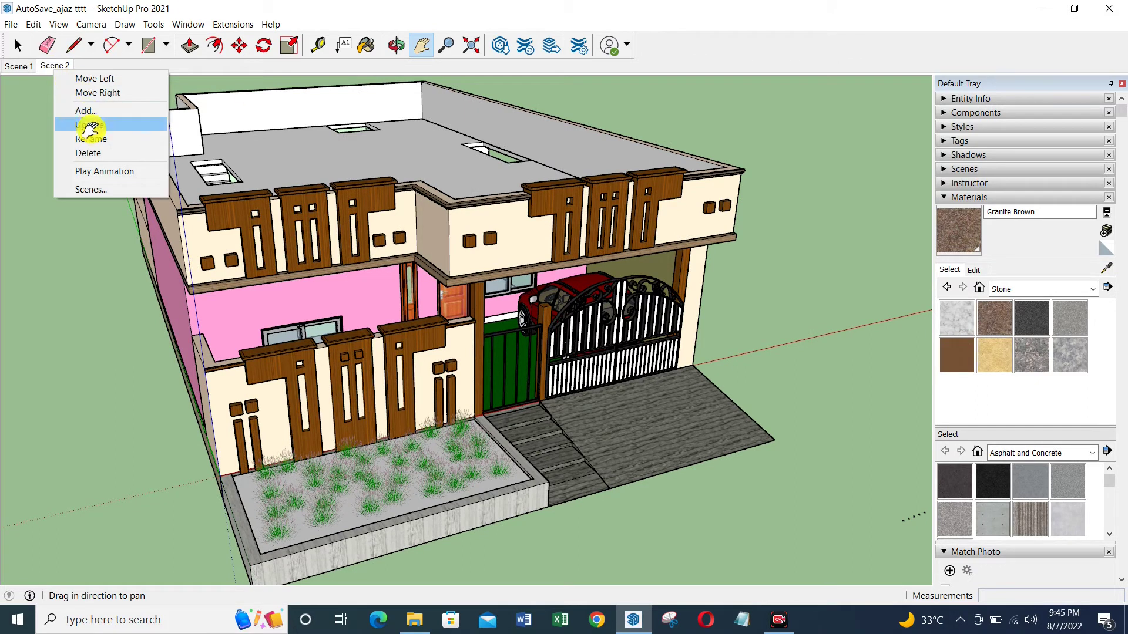
pyautogui.click(106, 124)
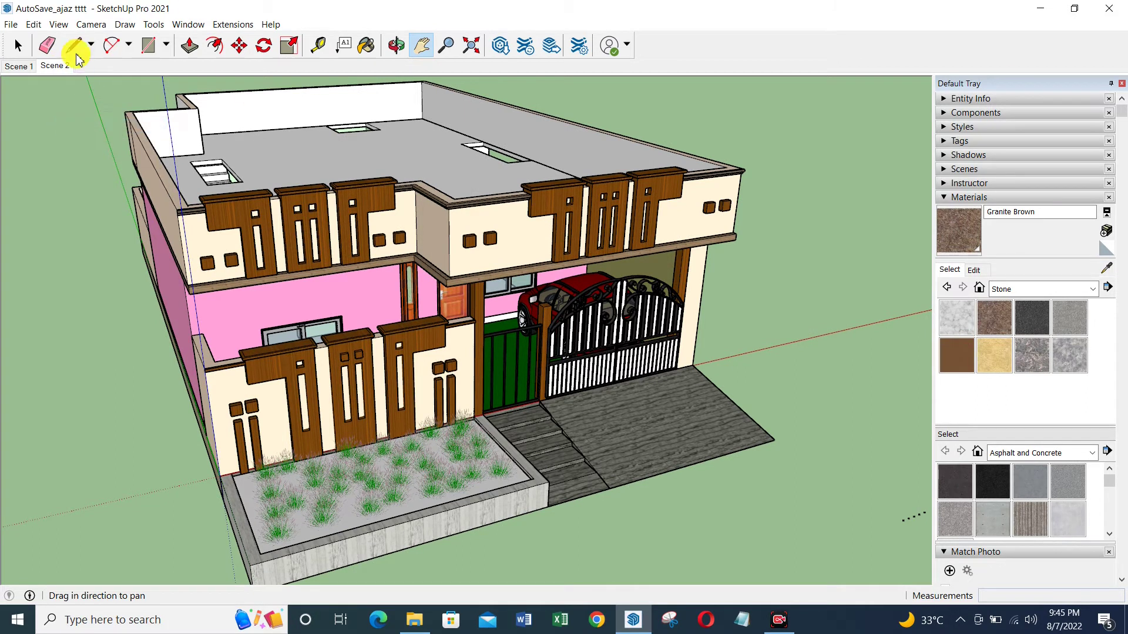
pyautogui.rightClick(68, 66)
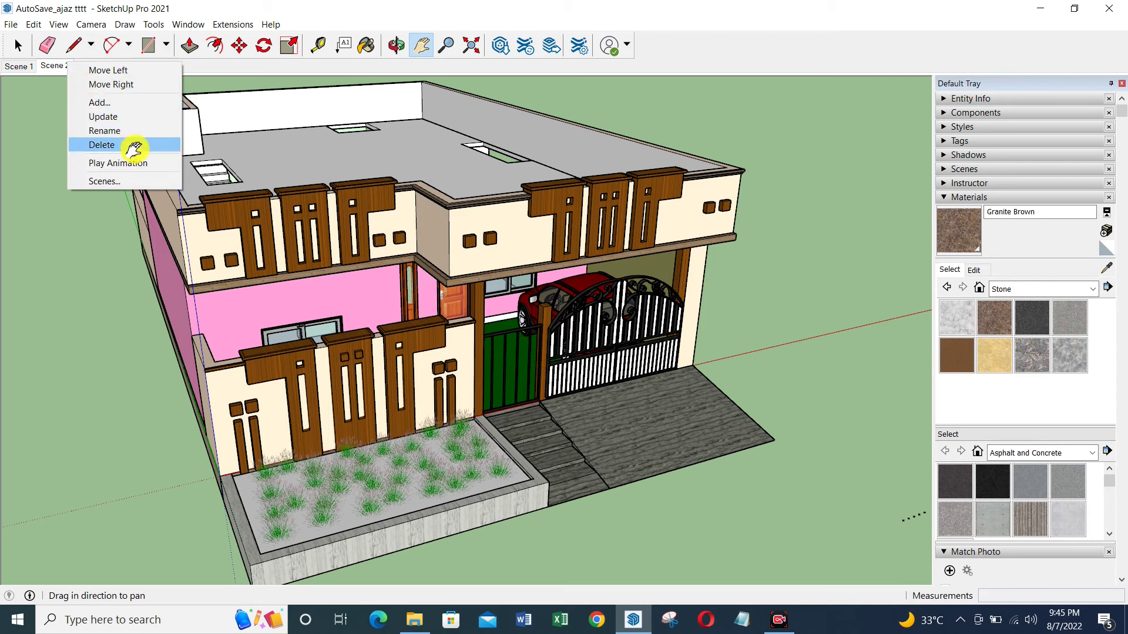
pyautogui.click(128, 103)
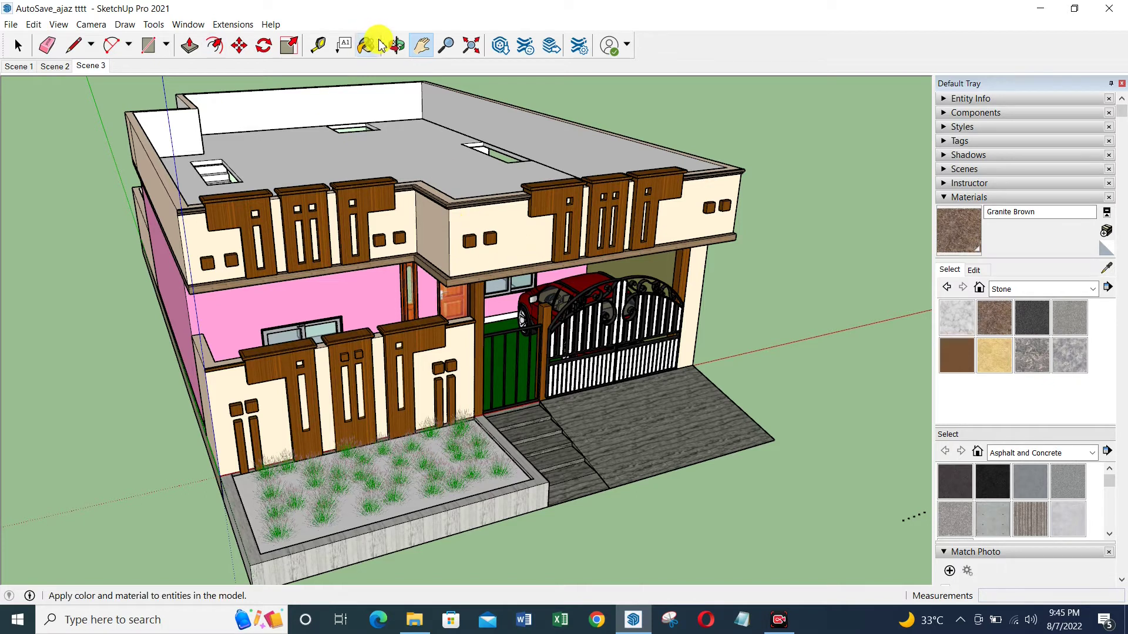
pyautogui.click(399, 50)
# Orbit, zoom and pan to an overhead rear view of the roof terrace
pyautogui.moveTo(433, 304)
pyautogui.mouseDown()
pyautogui.moveTo(415, 339)
pyautogui.moveTo(441, 373)
pyautogui.moveTo(494, 385)
pyautogui.moveTo(474, 372)
pyautogui.moveTo(473, 335)
pyautogui.moveTo(284, 297)
pyautogui.mouseUp()
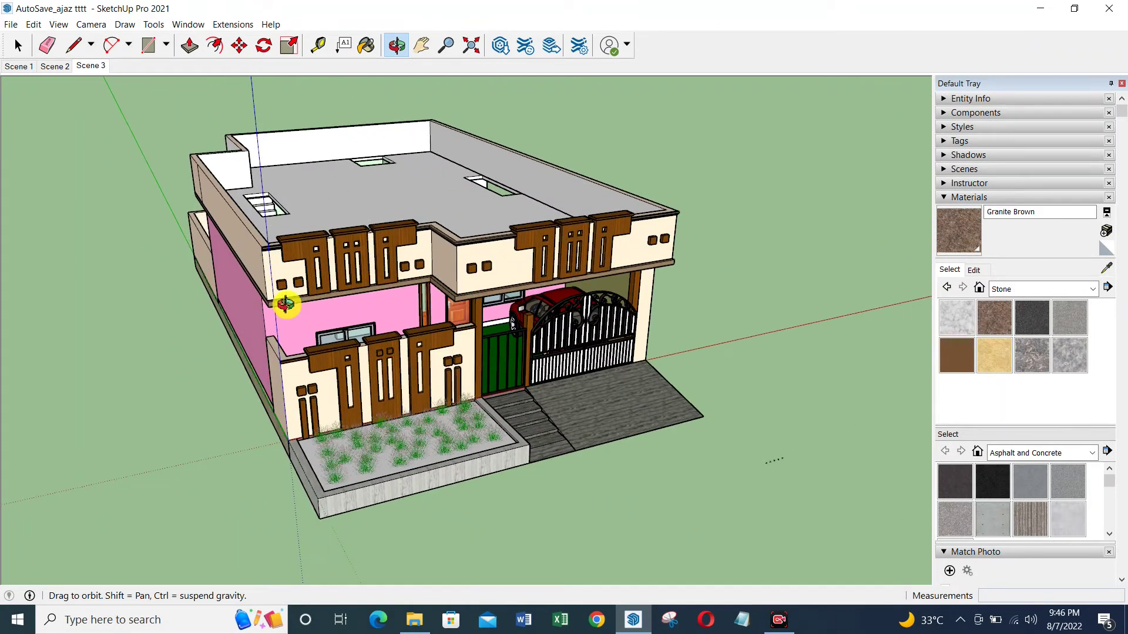
pyautogui.moveTo(445, 333); pyautogui.dragTo(575, 324)
pyautogui.moveTo(329, 381)
pyautogui.mouseDown()
pyautogui.moveTo(499, 360)
pyautogui.moveTo(514, 300)
pyautogui.moveTo(398, 373)
pyautogui.moveTo(597, 396)
pyautogui.moveTo(414, 324)
pyautogui.moveTo(388, 207)
pyautogui.mouseUp()
pyautogui.press('z')
pyautogui.scroll(3, 403, 300)
pyautogui.scroll(2, 403, 300)
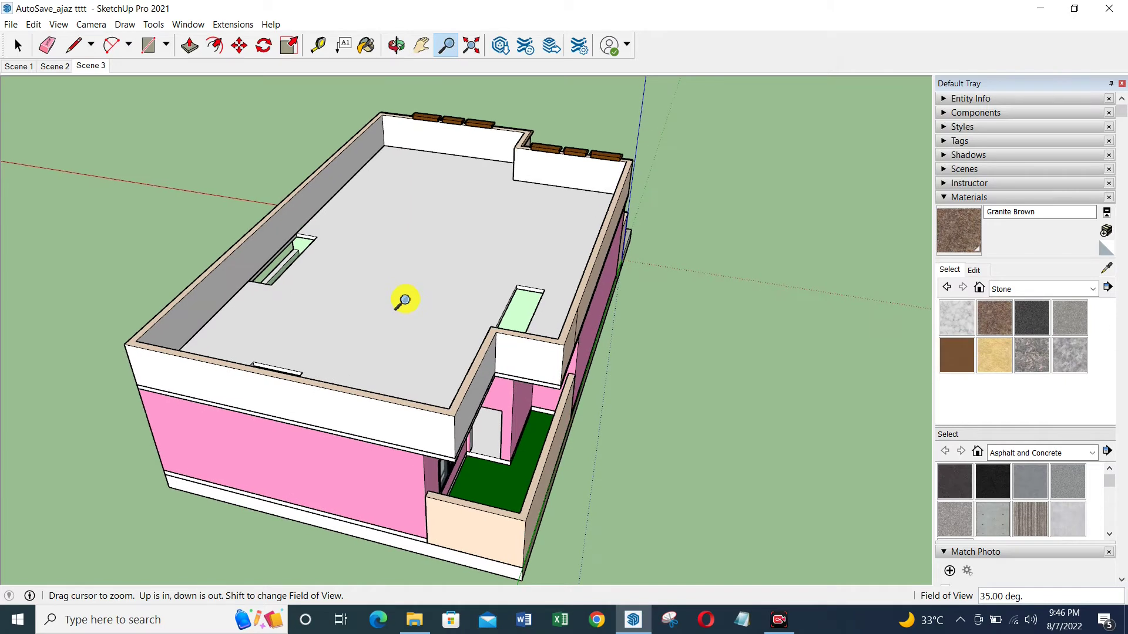
pyautogui.click(419, 52)
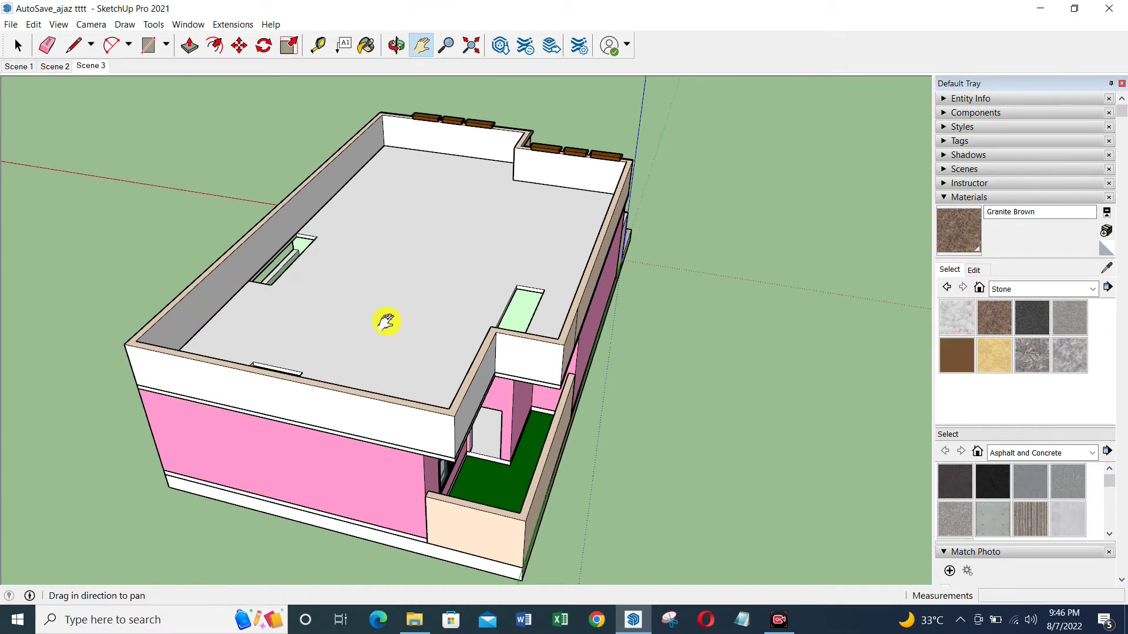
pyautogui.moveTo(385, 319); pyautogui.dragTo(382, 299)
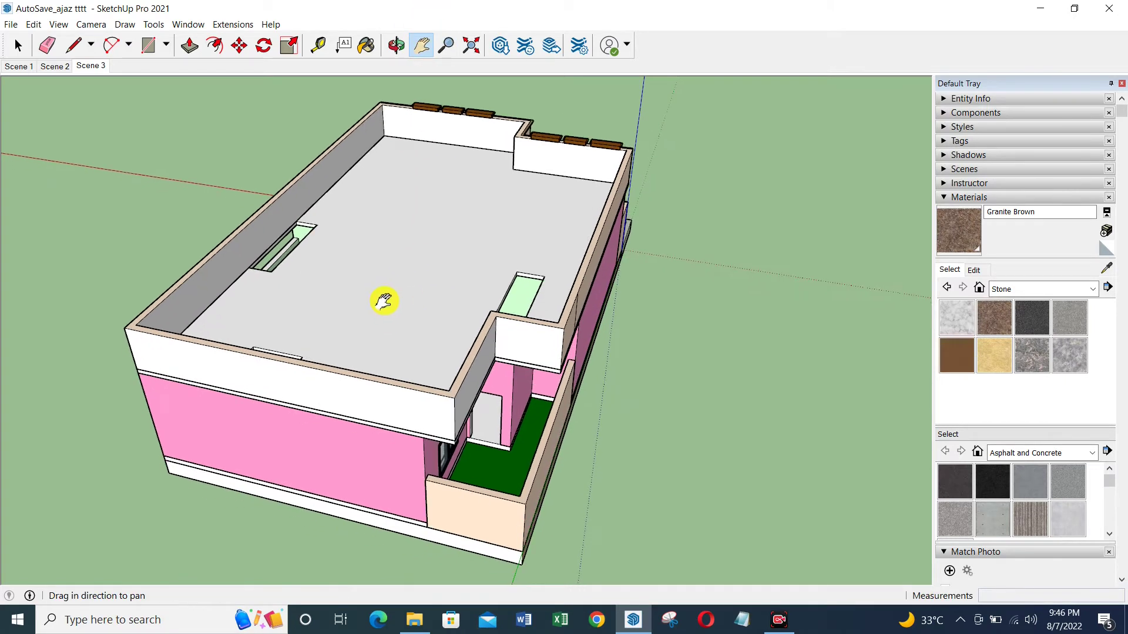
# Update Scene 3 to the overhead roof view and add Scene 4
pyautogui.click(446, 45)
pyautogui.moveTo(472, 319); pyautogui.dragTo(472, 305)
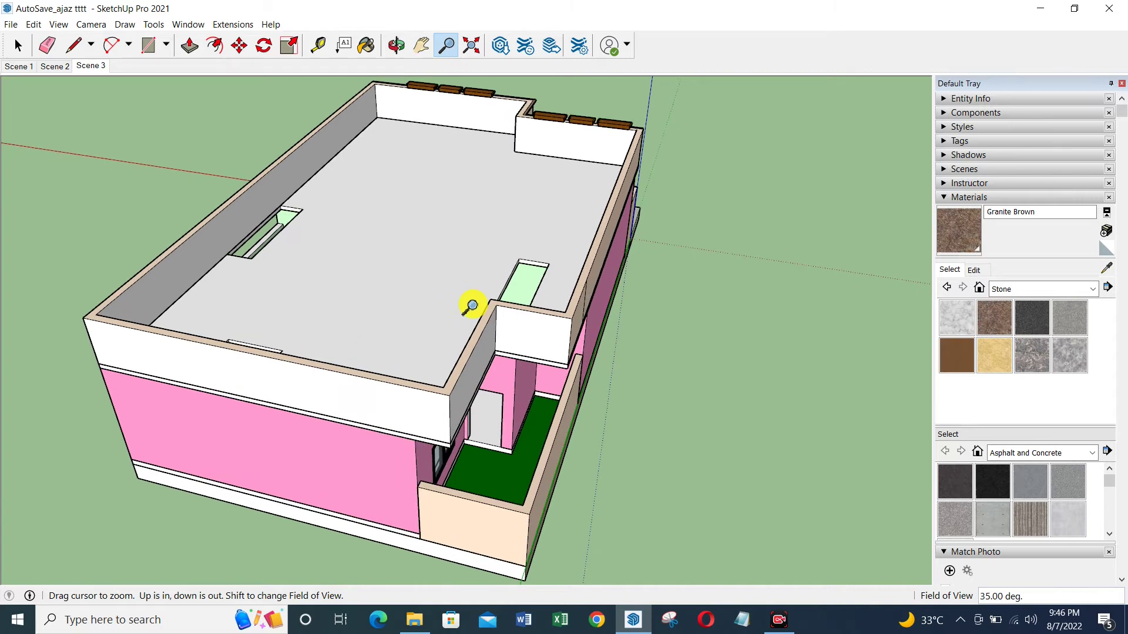
pyautogui.rightClick(91, 66)
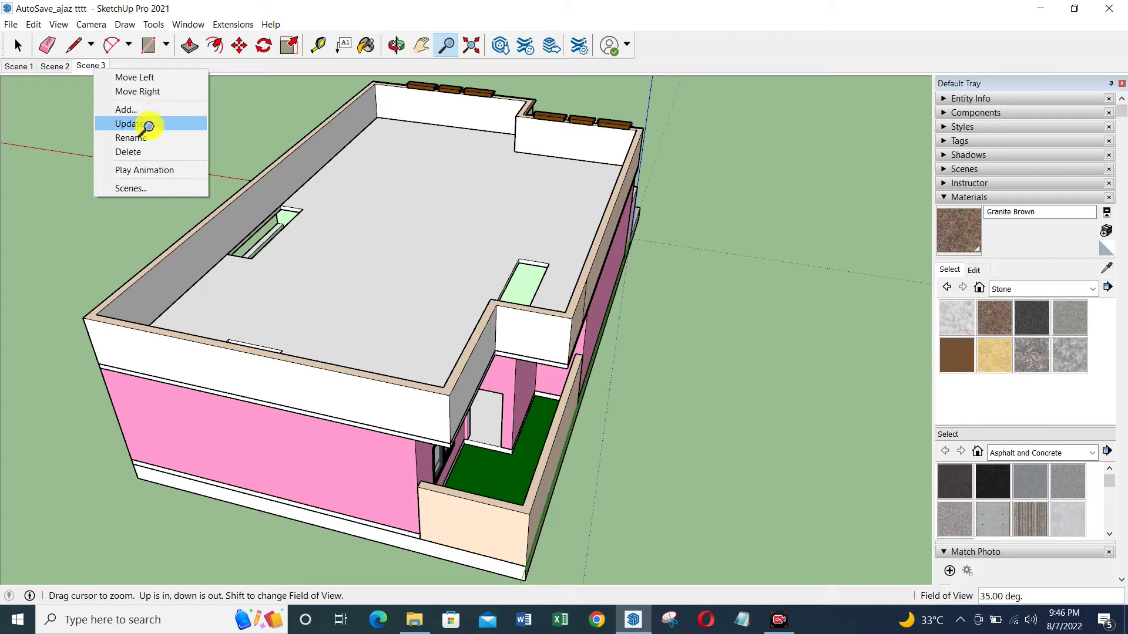
pyautogui.click(143, 125)
pyautogui.rightClick(96, 70)
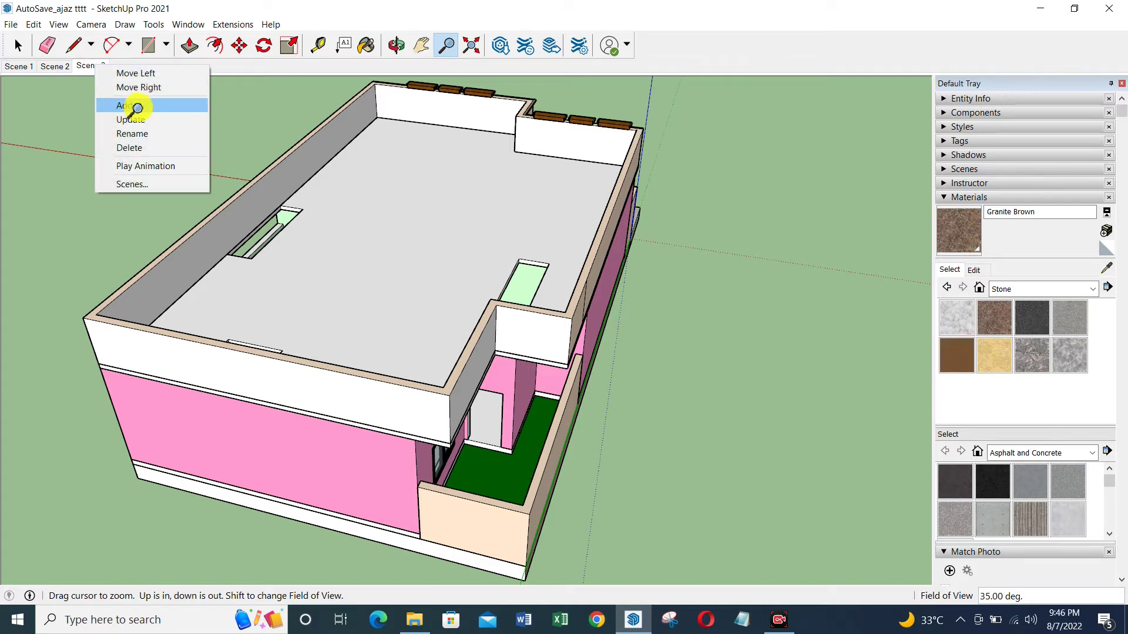
pyautogui.click(118, 103)
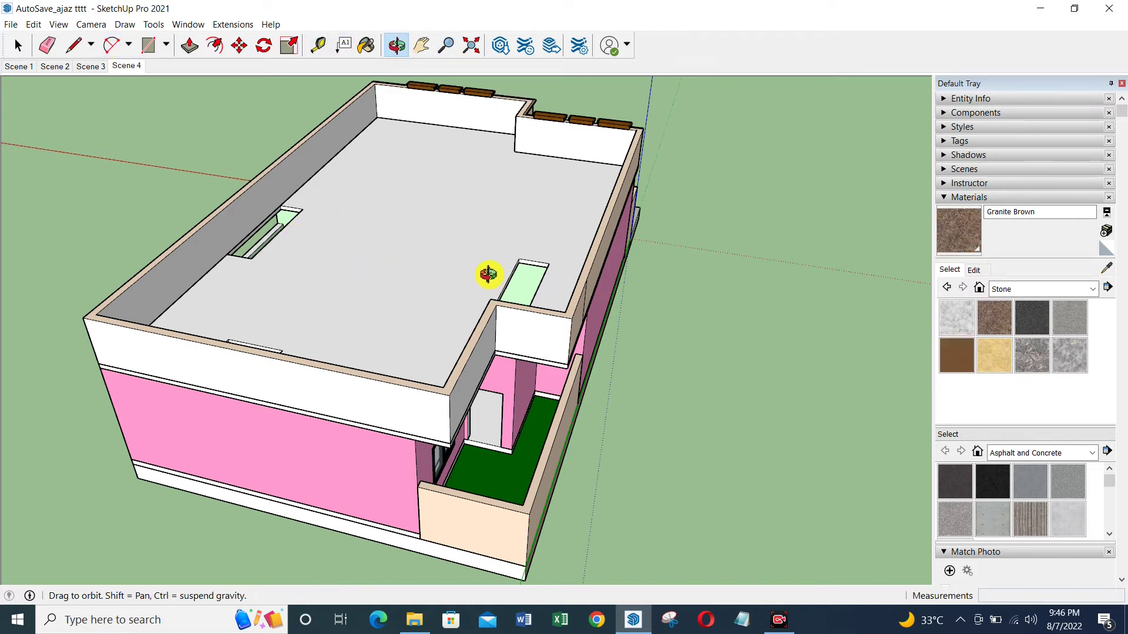
# Orbit to a low rear view of the pink wall and update Scene 4 to it
pyautogui.moveTo(488, 275); pyautogui.dragTo(364, 310)
pyautogui.moveTo(331, 344)
pyautogui.mouseDown()
pyautogui.moveTo(458, 282)
pyautogui.moveTo(441, 282)
pyautogui.moveTo(463, 303)
pyautogui.moveTo(478, 284)
pyautogui.moveTo(572, 324)
pyautogui.mouseUp()
pyautogui.scroll(2, 564, 323)
pyautogui.scroll(1, 536, 300)
pyautogui.scroll(3, 517, 273)
pyautogui.scroll(-2, 501, 254)
pyautogui.scroll(-2, 488, 239)
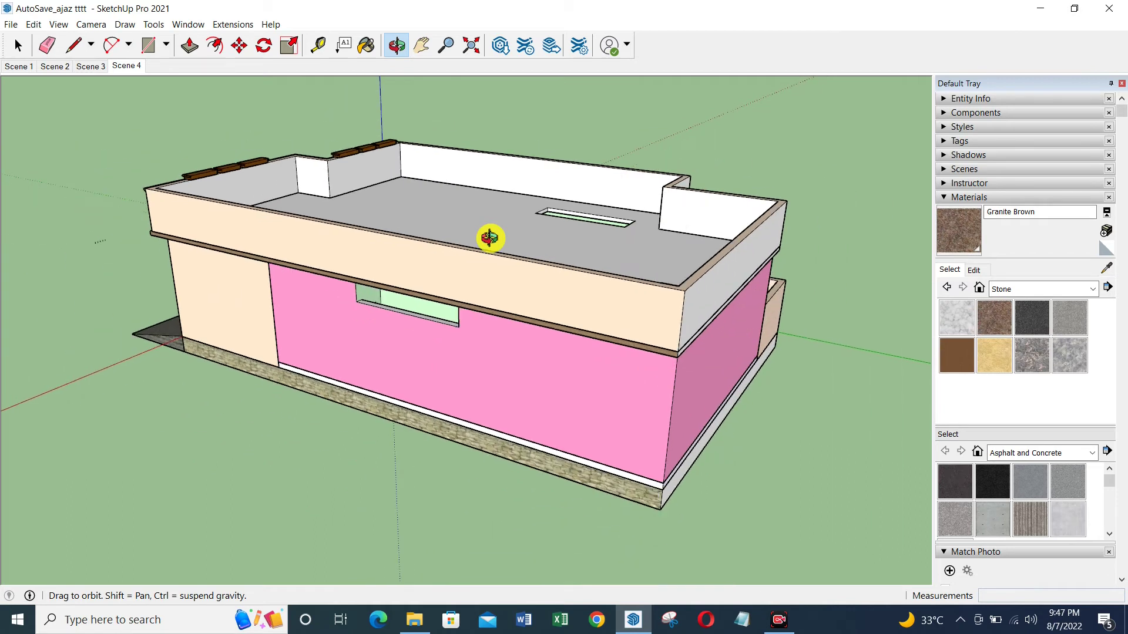
pyautogui.scroll(2, 490, 238)
pyautogui.moveTo(495, 285)
pyautogui.mouseDown()
pyautogui.moveTo(496, 262)
pyautogui.moveTo(365, 87)
pyautogui.mouseUp()
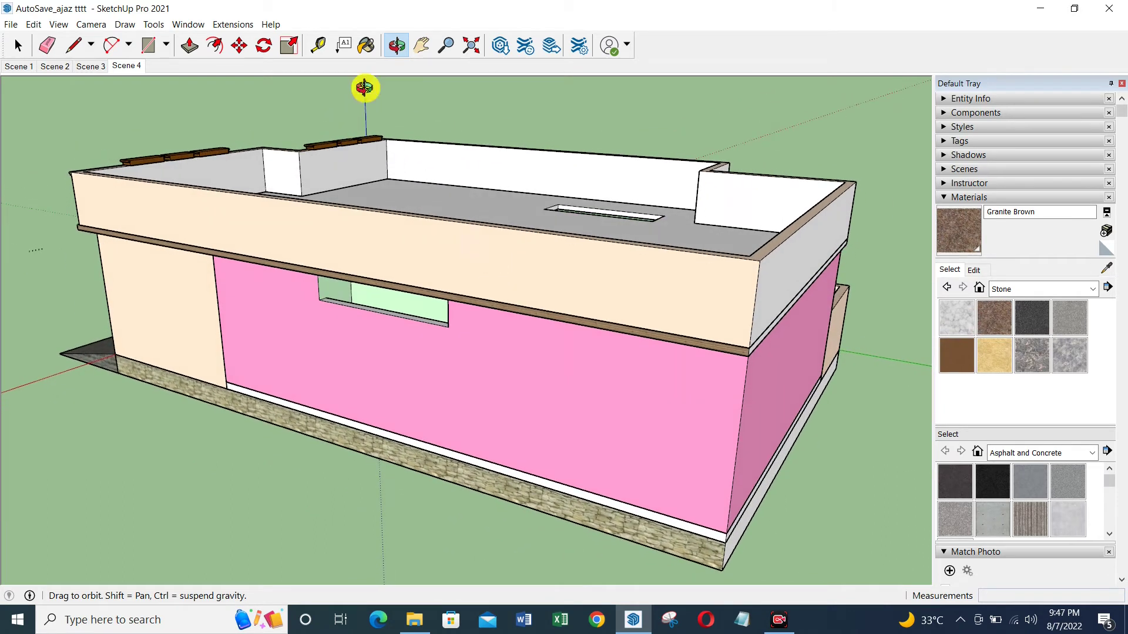
pyautogui.rightClick(123, 70)
pyautogui.click(193, 122)
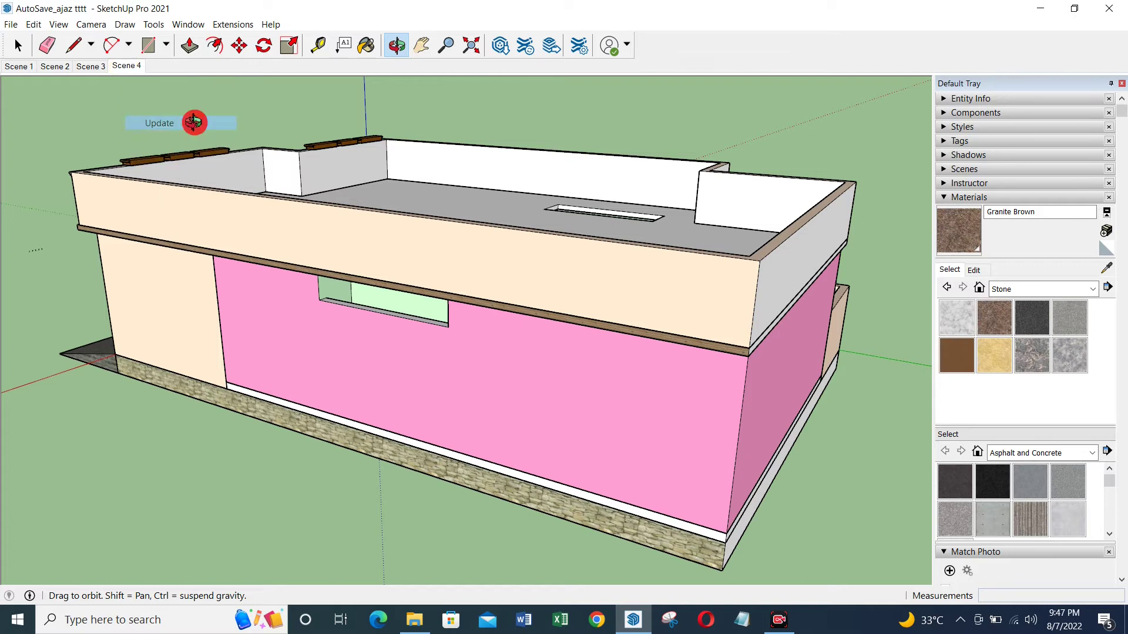
pyautogui.rightClick(130, 69)
# Add Scene 5, then orbit and pan the house front into frame
pyautogui.click(167, 104)
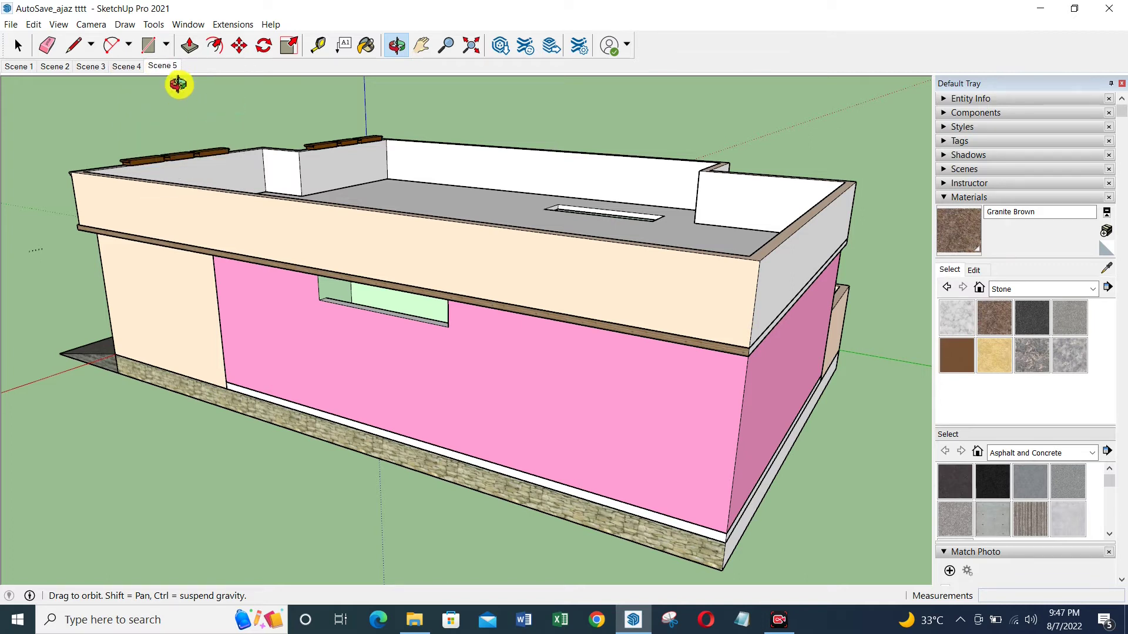
pyautogui.moveTo(416, 301)
pyautogui.mouseDown()
pyautogui.moveTo(516, 334)
pyautogui.moveTo(378, 319)
pyautogui.moveTo(231, 327)
pyautogui.moveTo(422, 334)
pyautogui.moveTo(468, 282)
pyautogui.moveTo(511, 201)
pyautogui.moveTo(554, 219)
pyautogui.moveTo(584, 214)
pyautogui.moveTo(365, 350)
pyautogui.moveTo(242, 388)
pyautogui.moveTo(282, 395)
pyautogui.moveTo(355, 21)
pyautogui.mouseUp()
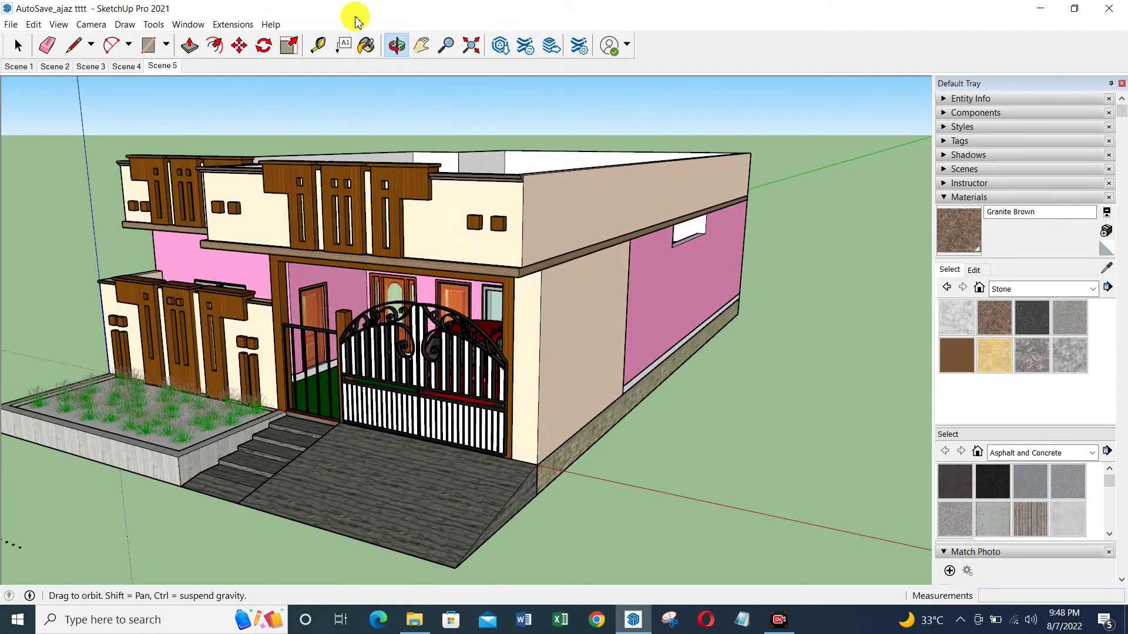
pyautogui.click(420, 46)
pyautogui.moveTo(312, 310)
pyautogui.mouseDown()
pyautogui.moveTo(340, 298)
pyautogui.moveTo(347, 322)
pyautogui.moveTo(357, 321)
pyautogui.mouseUp()
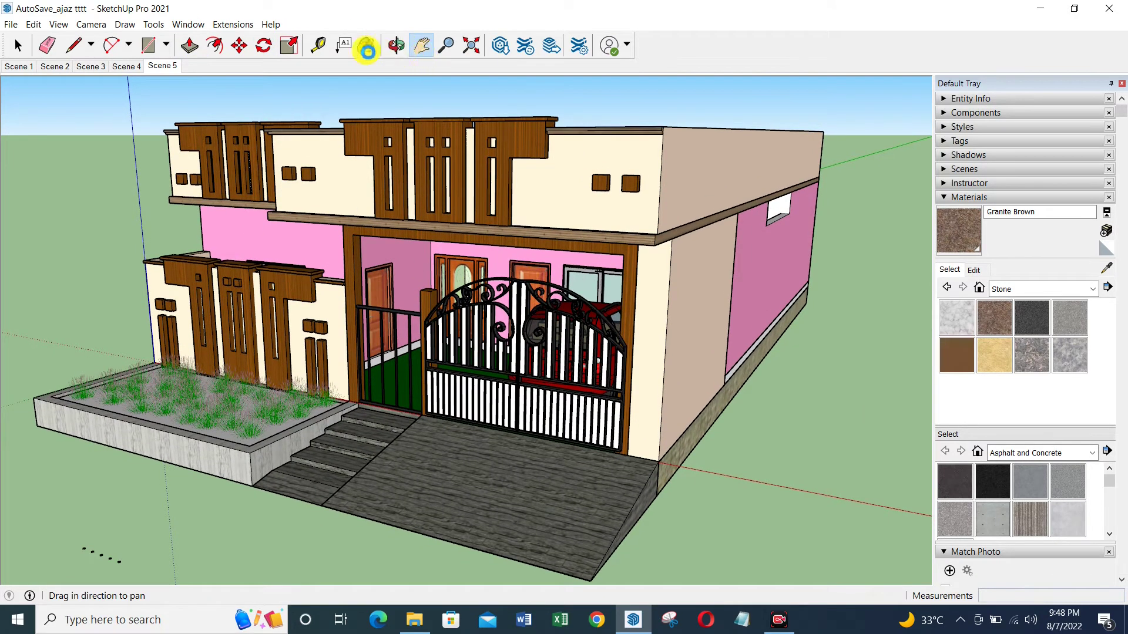
# Update Scene 5 to the front view and add a new Scene 6
pyautogui.rightClick(176, 66)
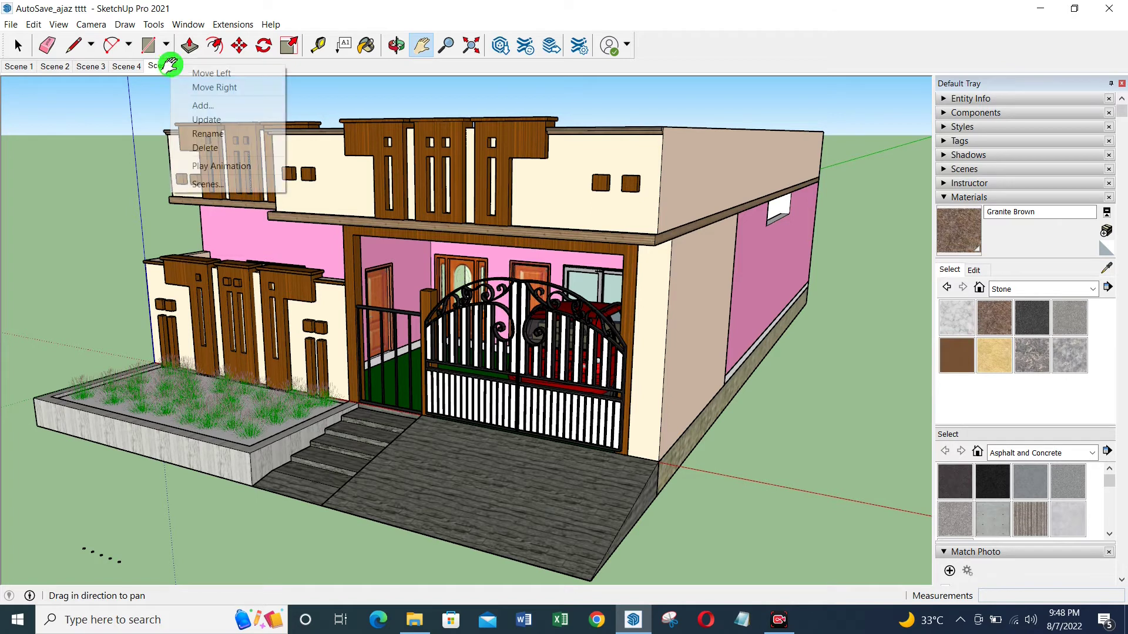
pyautogui.click(211, 121)
pyautogui.rightClick(176, 66)
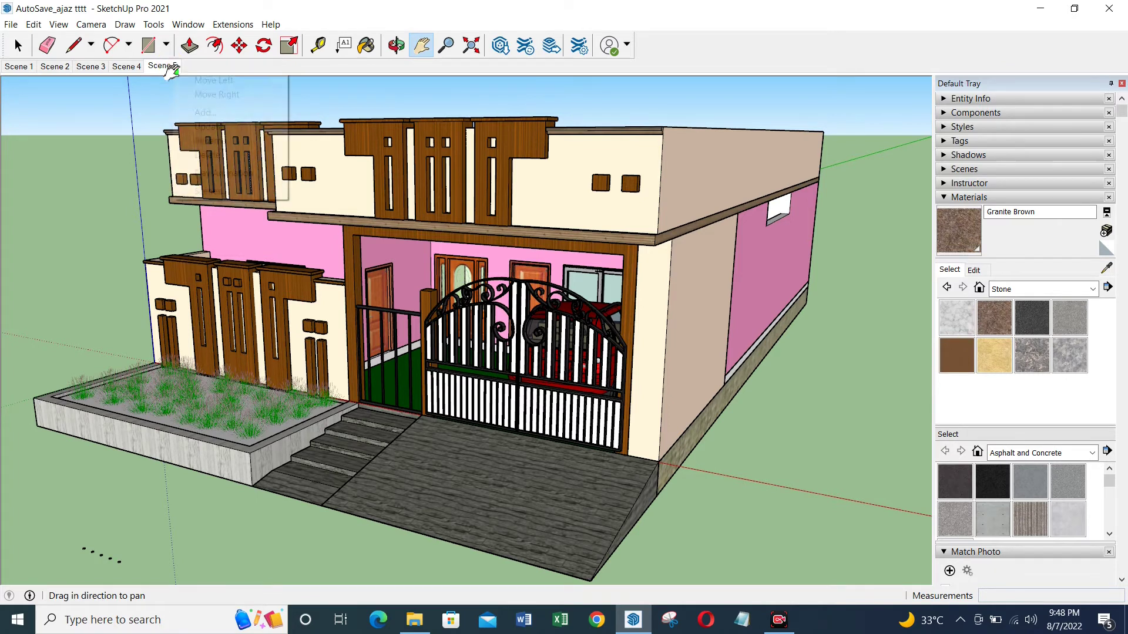
pyautogui.click(222, 127)
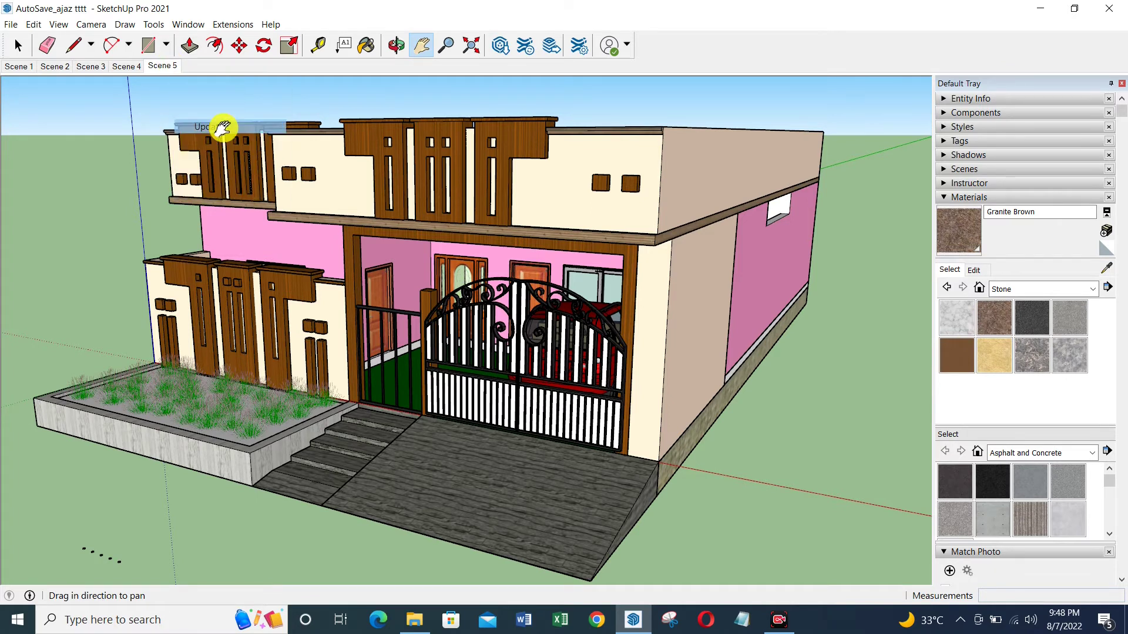
pyautogui.rightClick(161, 68)
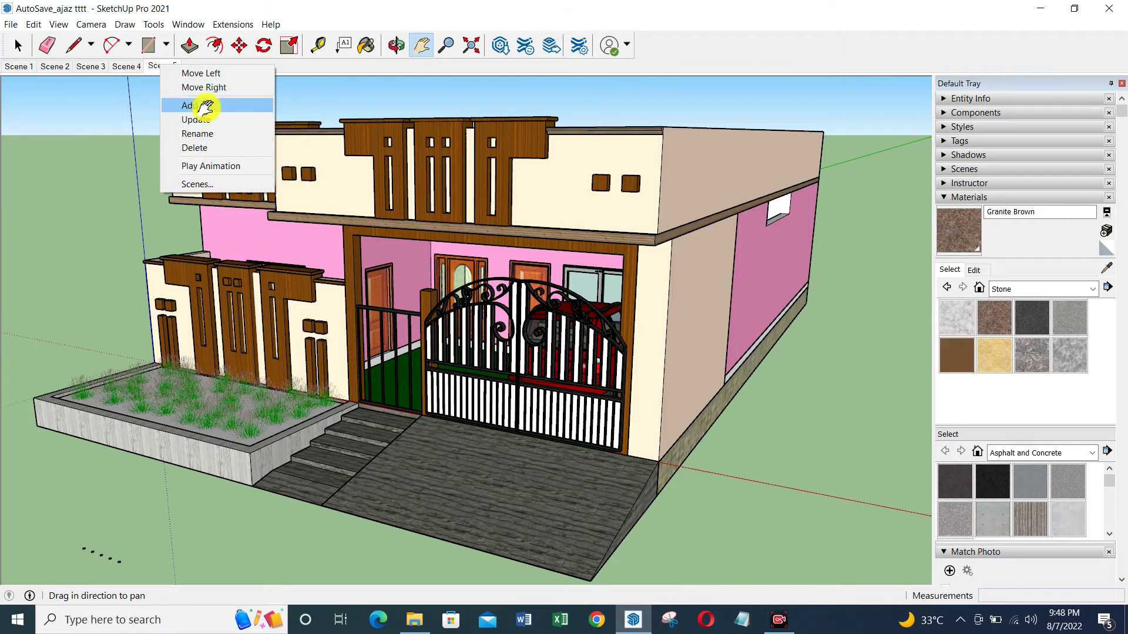
pyautogui.click(208, 105)
pyautogui.scroll(2, 446, 217)
pyautogui.scroll(2, 457, 235)
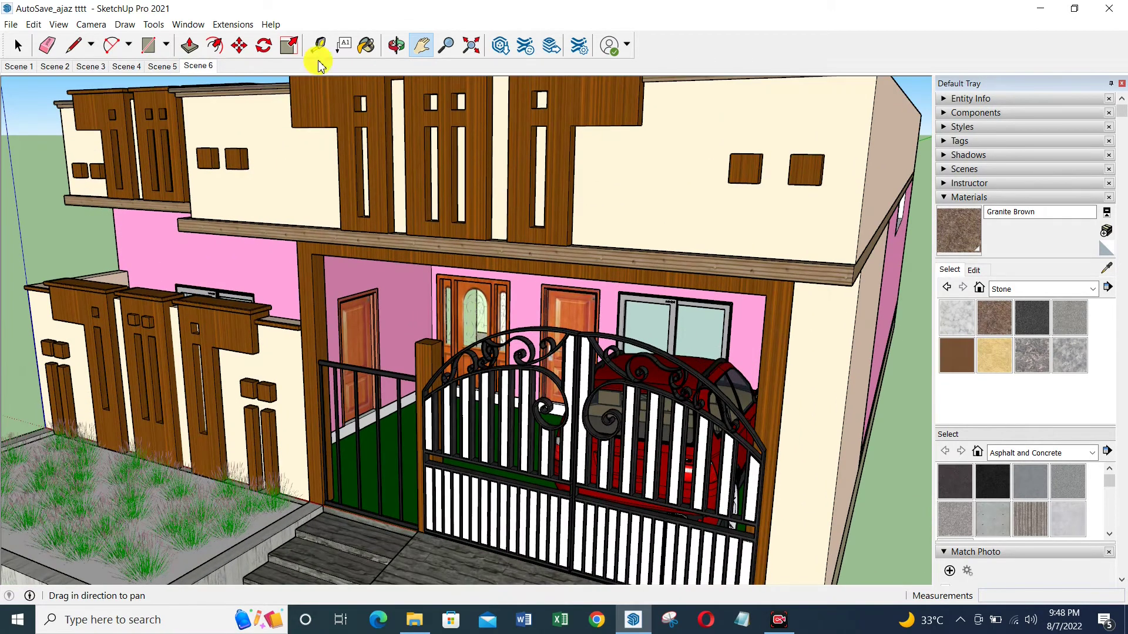
# Orbit out to look down on the roof and full facade
pyautogui.click(395, 46)
pyautogui.moveTo(468, 216)
pyautogui.mouseDown()
pyautogui.moveTo(617, 445)
pyautogui.moveTo(790, 406)
pyautogui.moveTo(891, 303)
pyautogui.mouseUp()
pyautogui.moveTo(117, 459)
pyautogui.mouseDown()
pyautogui.moveTo(262, 289)
pyautogui.moveTo(232, 446)
pyautogui.moveTo(340, 420)
pyautogui.moveTo(239, 453)
pyautogui.moveTo(224, 408)
pyautogui.moveTo(266, 372)
pyautogui.moveTo(55, 395)
pyautogui.moveTo(466, 403)
pyautogui.moveTo(466, 382)
pyautogui.moveTo(376, 336)
pyautogui.moveTo(373, 315)
pyautogui.moveTo(529, 345)
pyautogui.mouseUp()
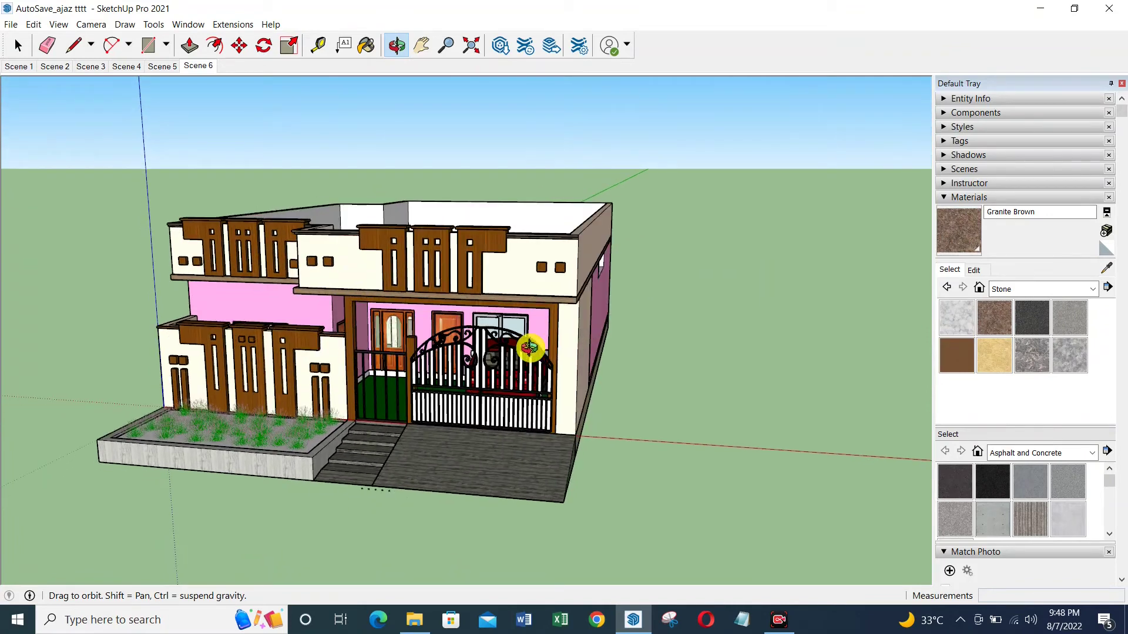
pyautogui.scroll(2, 443, 302)
pyautogui.scroll(5, 374, 321)
pyautogui.scroll(3, 373, 321)
pyautogui.scroll(3, 360, 373)
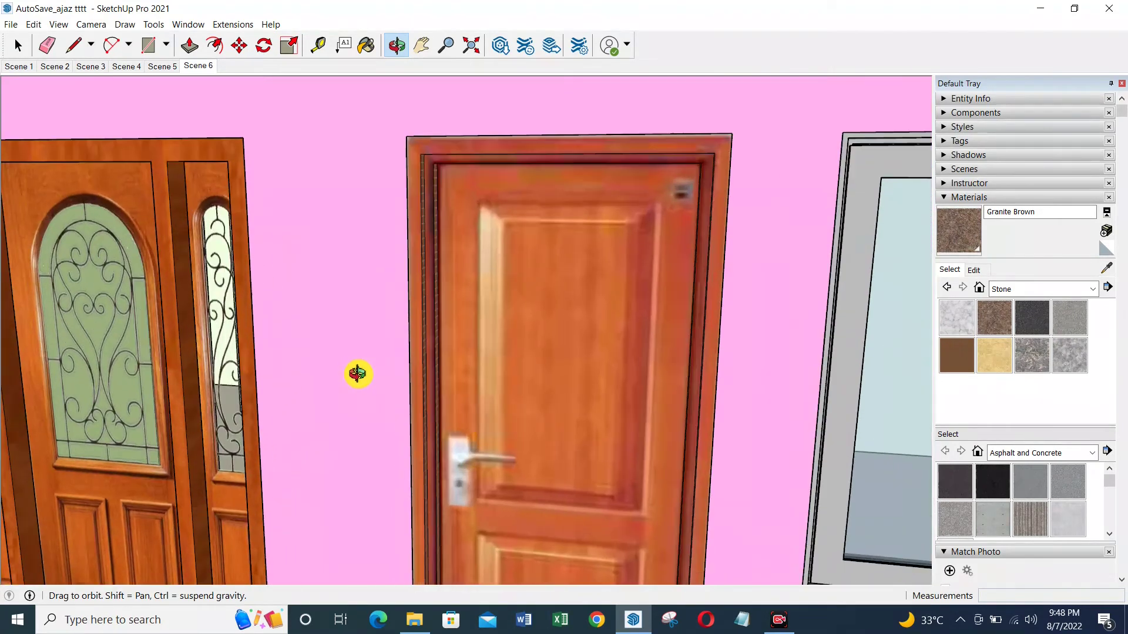
# Orbit and pan to frame the patio doors, window and red car up close
pyautogui.moveTo(366, 430)
pyautogui.mouseDown()
pyautogui.moveTo(397, 395)
pyautogui.moveTo(393, 416)
pyautogui.moveTo(413, 413)
pyautogui.mouseUp()
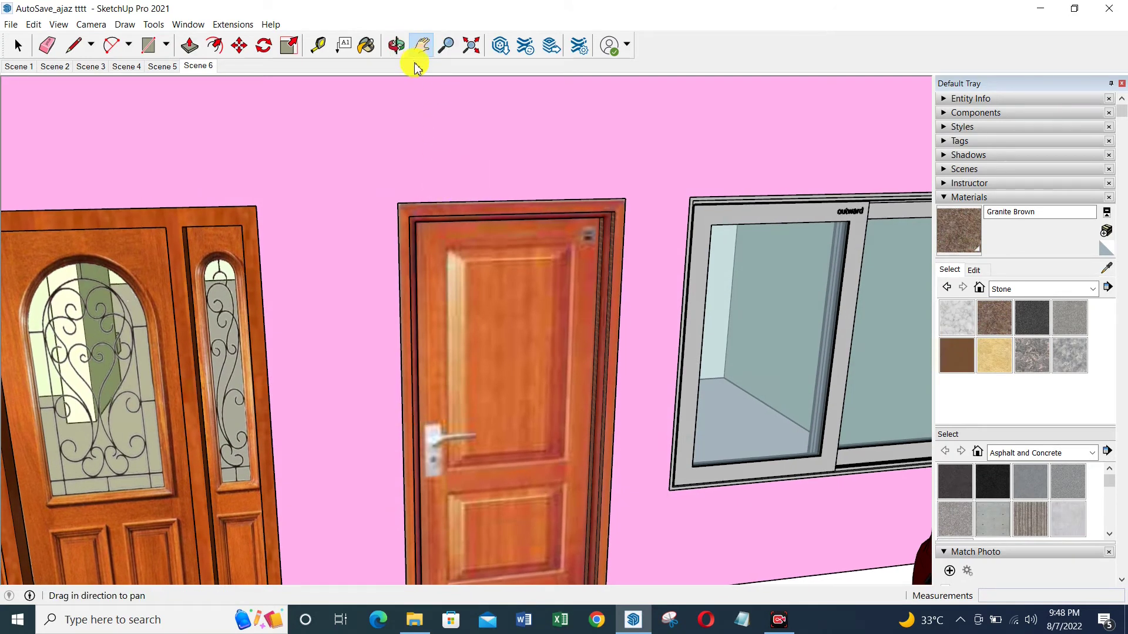
pyautogui.moveTo(415, 395)
pyautogui.mouseDown()
pyautogui.moveTo(456, 345)
pyautogui.moveTo(496, 334)
pyautogui.moveTo(460, 319)
pyautogui.moveTo(489, 345)
pyautogui.moveTo(461, 339)
pyautogui.mouseUp()
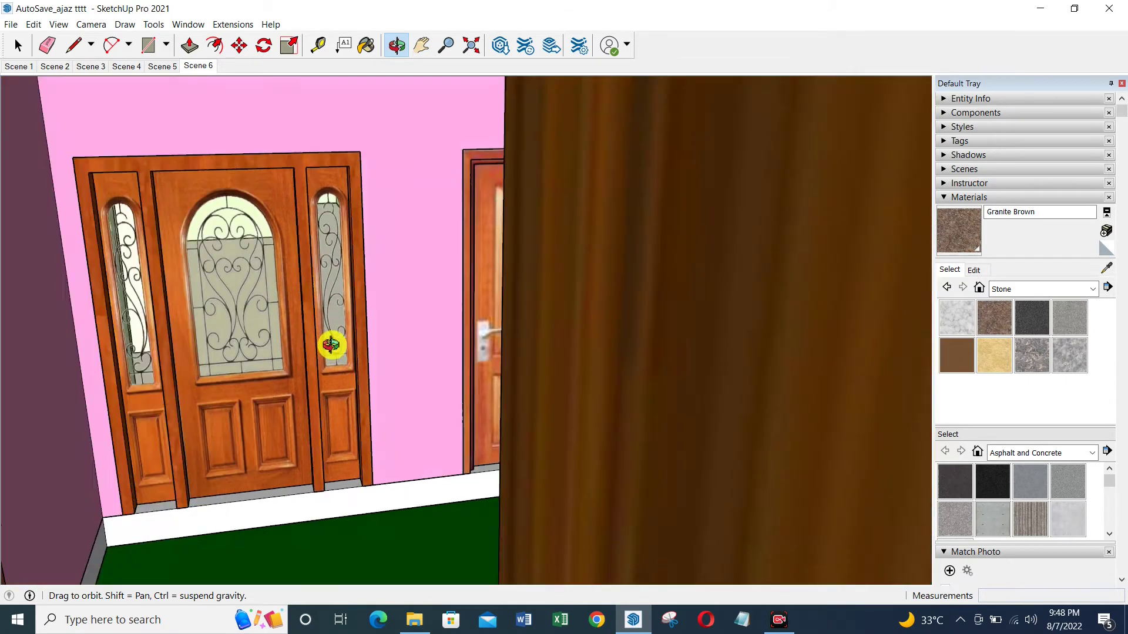
pyautogui.moveTo(315, 321)
pyautogui.mouseDown()
pyautogui.moveTo(371, 271)
pyautogui.moveTo(448, 360)
pyautogui.moveTo(449, 386)
pyautogui.mouseUp()
pyautogui.moveTo(440, 305)
pyautogui.mouseDown()
pyautogui.moveTo(484, 336)
pyautogui.moveTo(491, 322)
pyautogui.mouseUp()
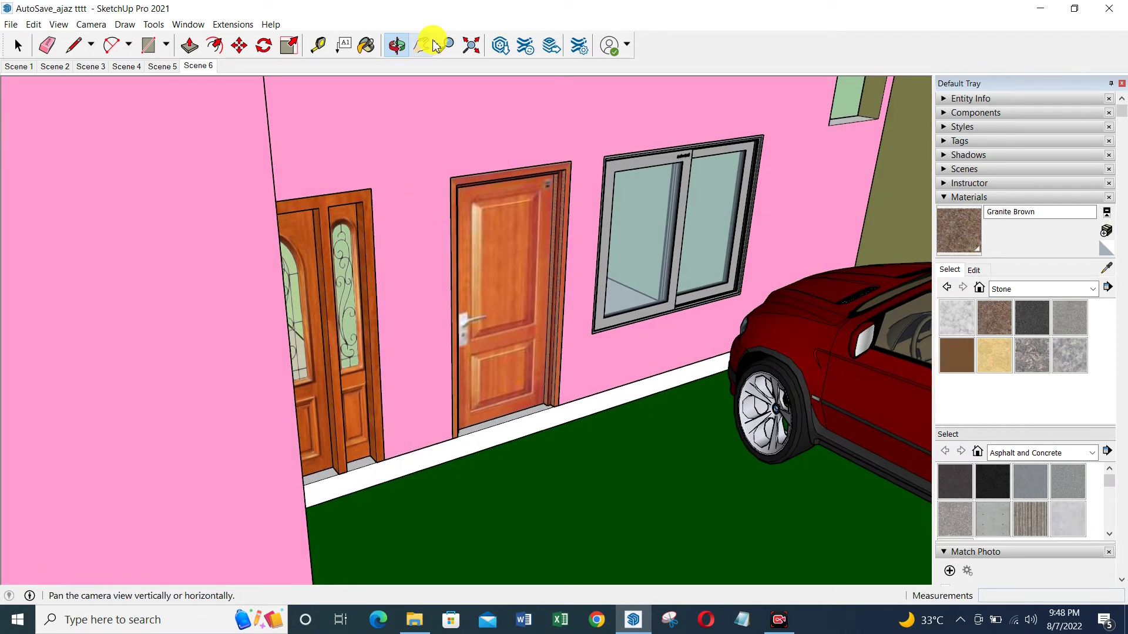
pyautogui.click(423, 44)
pyautogui.moveTo(546, 476)
pyautogui.mouseDown()
pyautogui.moveTo(546, 453)
pyautogui.moveTo(501, 383)
pyautogui.moveTo(519, 411)
pyautogui.moveTo(498, 411)
pyautogui.moveTo(466, 436)
pyautogui.mouseUp()
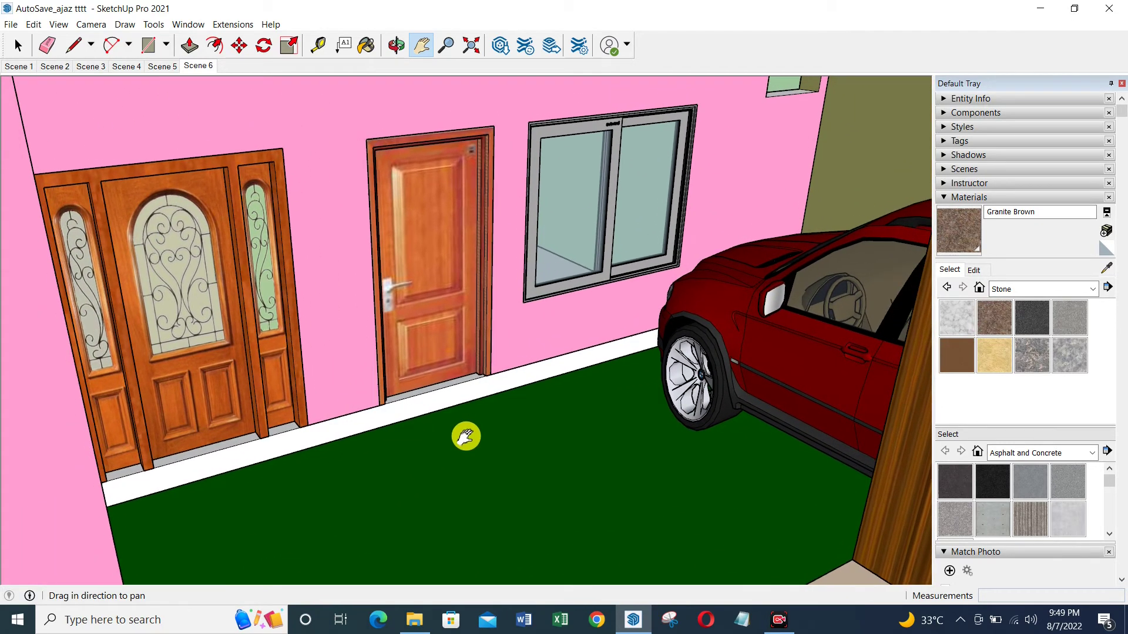
# Update Scene 6 to this close-up view and add a new Scene 7
pyautogui.rightClick(204, 61)
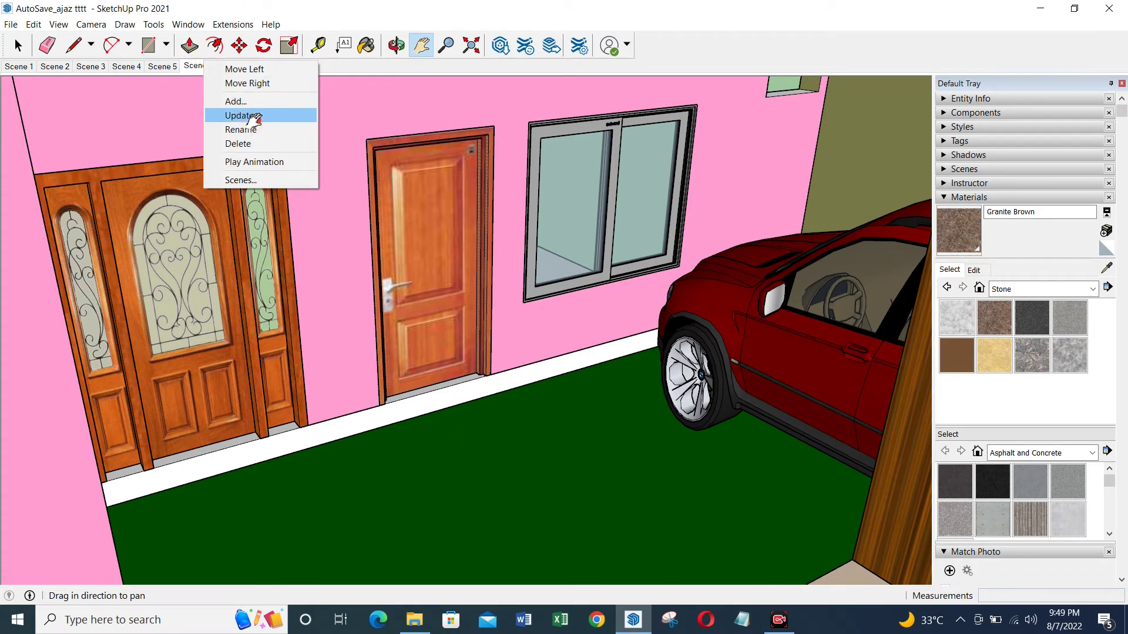
pyautogui.click(200, 67)
pyautogui.rightClick(204, 71)
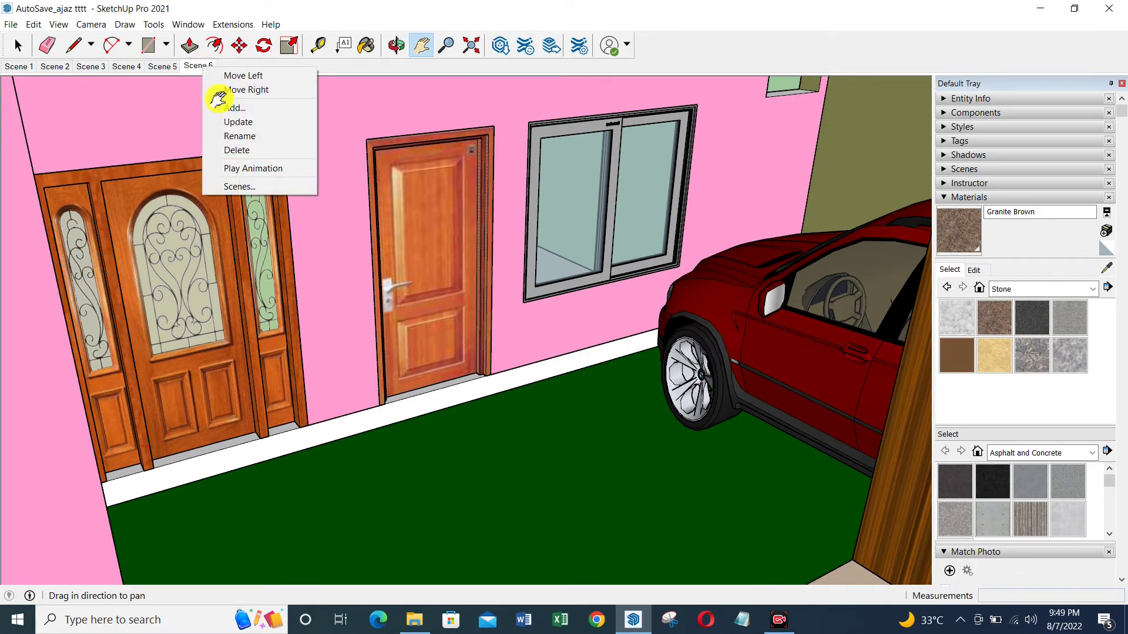
pyautogui.click(258, 123)
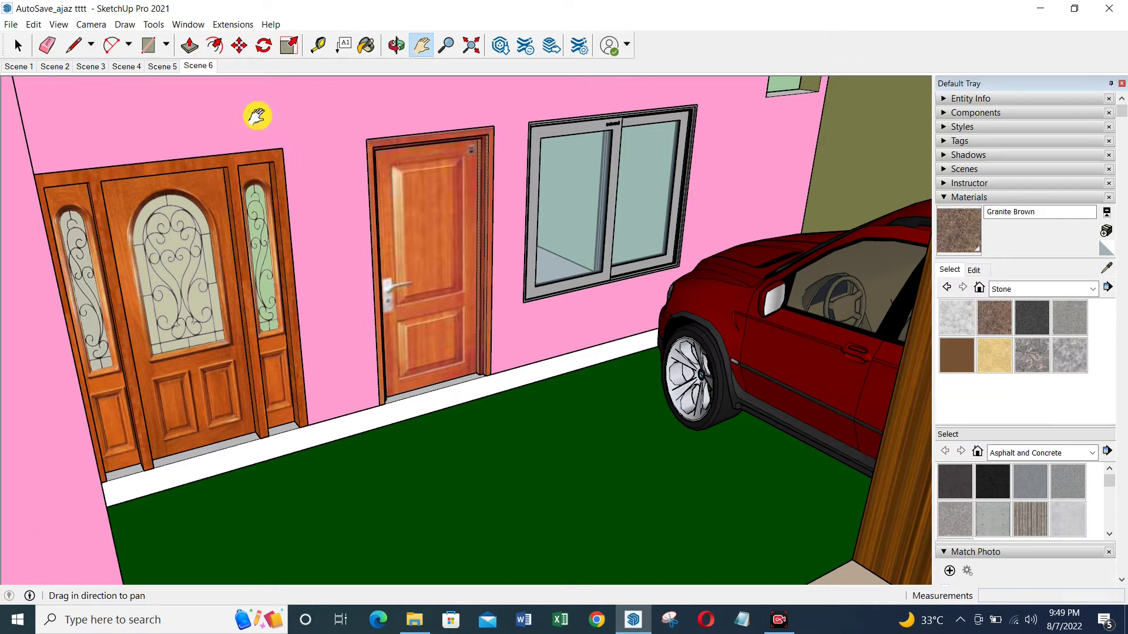
pyautogui.rightClick(205, 69)
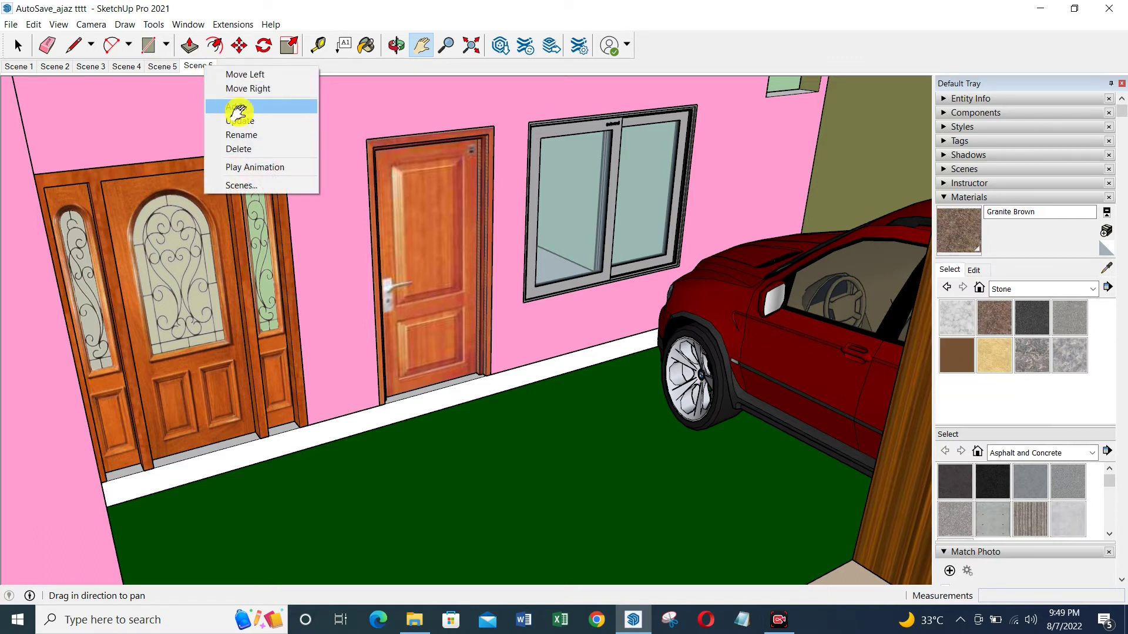
pyautogui.click(238, 107)
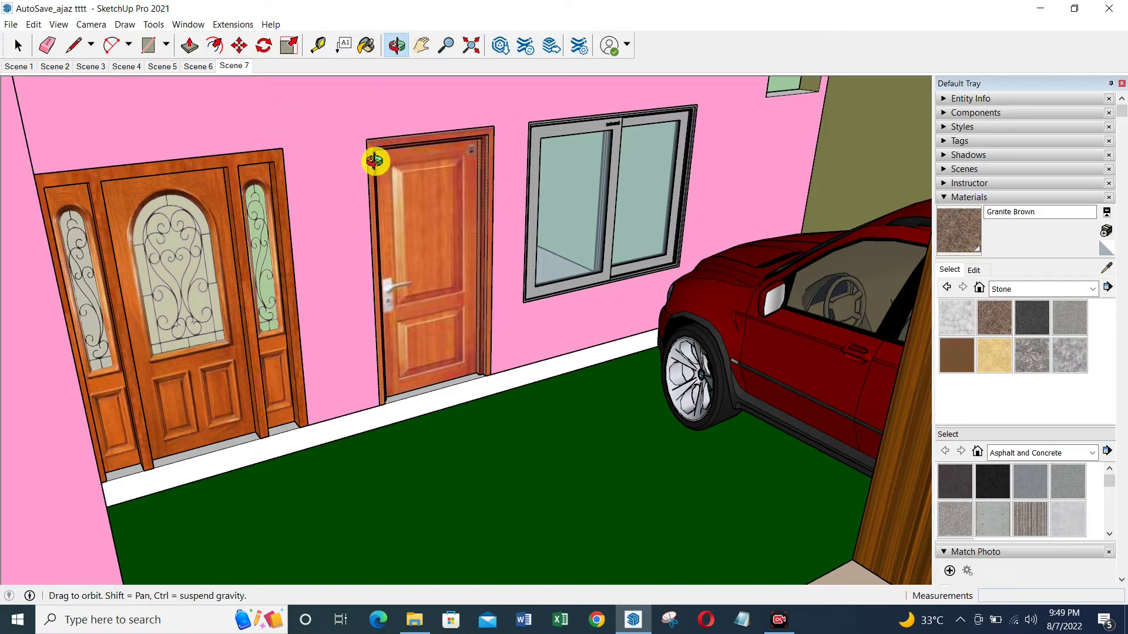
# Update Scene 7 to a high roof view, auto-hide the Default Tray, and return to Scene 1
pyautogui.moveTo(391, 81); pyautogui.dragTo(399, 50)
pyautogui.moveTo(332, 196)
pyautogui.mouseDown()
pyautogui.moveTo(357, 249)
pyautogui.moveTo(347, 335)
pyautogui.moveTo(371, 325)
pyautogui.moveTo(433, 382)
pyautogui.moveTo(413, 357)
pyautogui.moveTo(623, 403)
pyautogui.moveTo(207, 287)
pyautogui.moveTo(224, 282)
pyautogui.moveTo(262, 302)
pyautogui.moveTo(398, 101)
pyautogui.mouseUp()
pyautogui.moveTo(632, 388)
pyautogui.mouseDown()
pyautogui.moveTo(616, 354)
pyautogui.moveTo(523, 335)
pyautogui.moveTo(447, 286)
pyautogui.mouseUp()
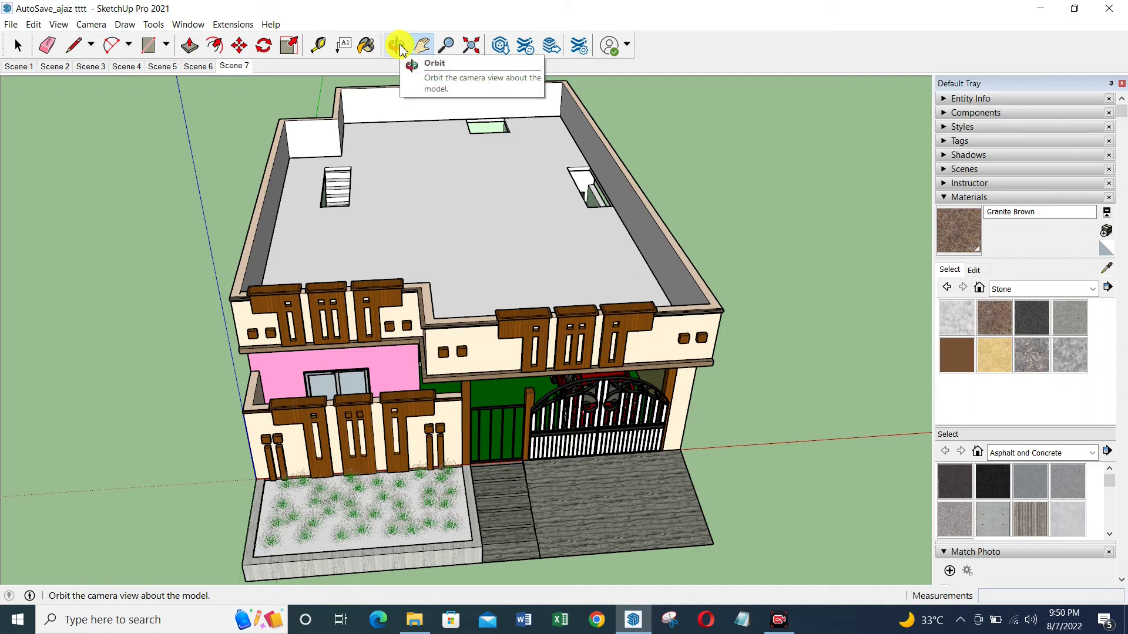
pyautogui.rightClick(241, 67)
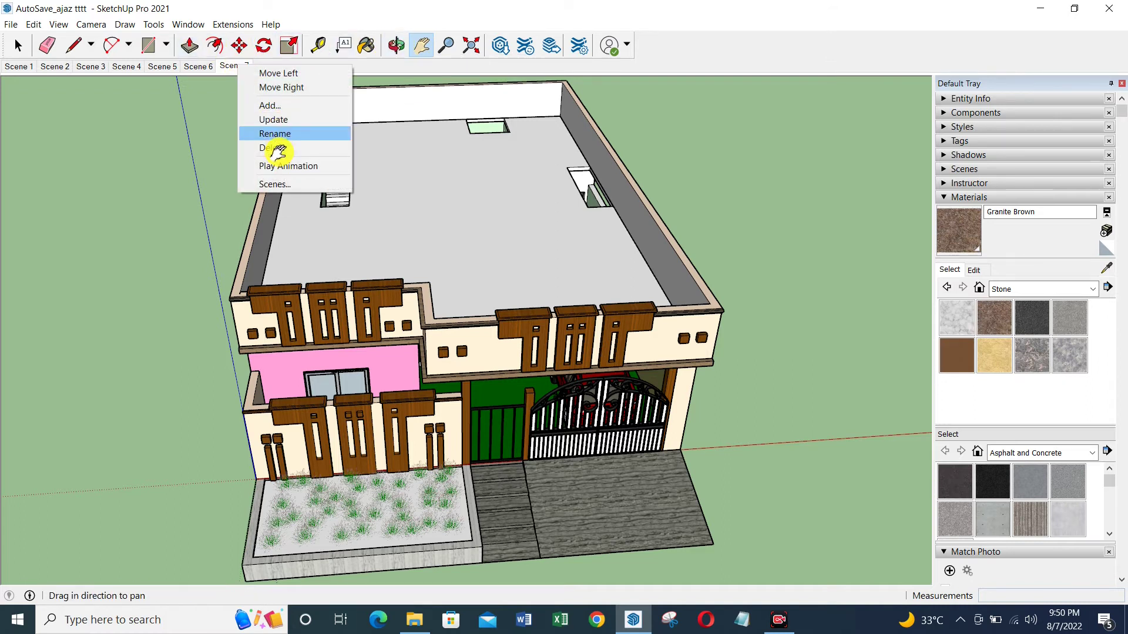
pyautogui.click(290, 121)
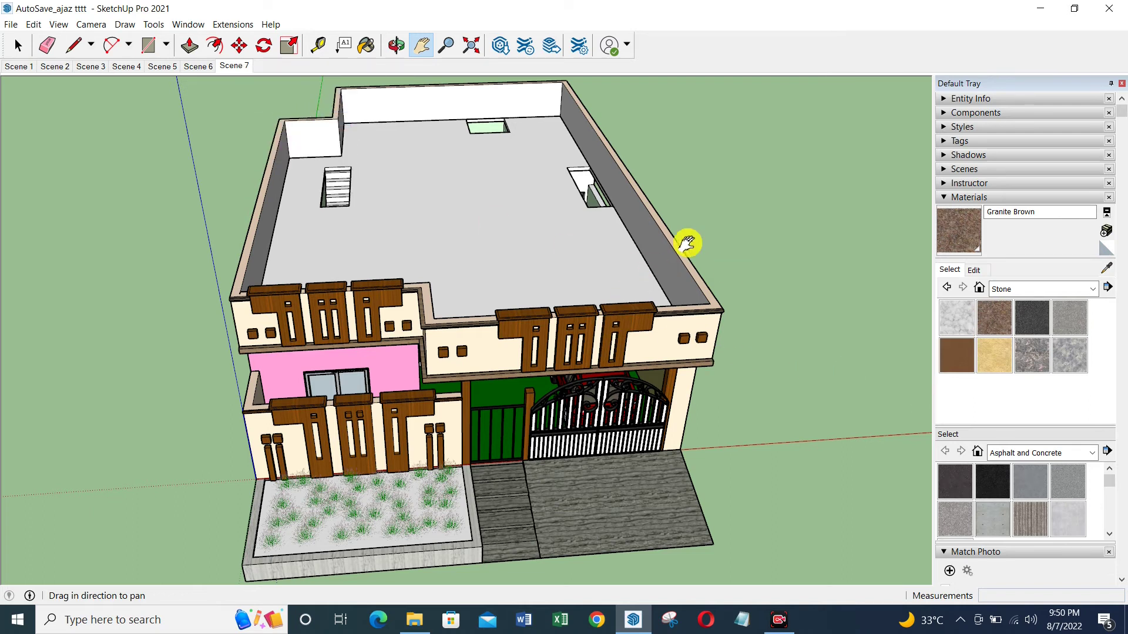
pyautogui.click(1111, 83)
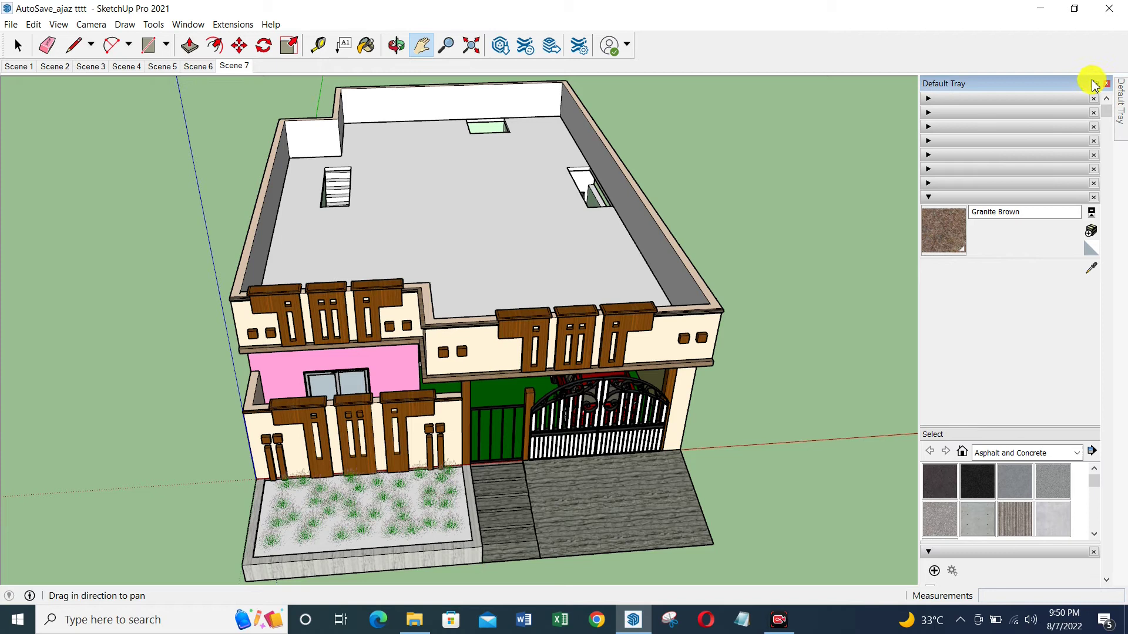
pyautogui.click(20, 66)
# Play all seven scenes as an animation, then close the Animation dialog
pyautogui.rightClick(24, 68)
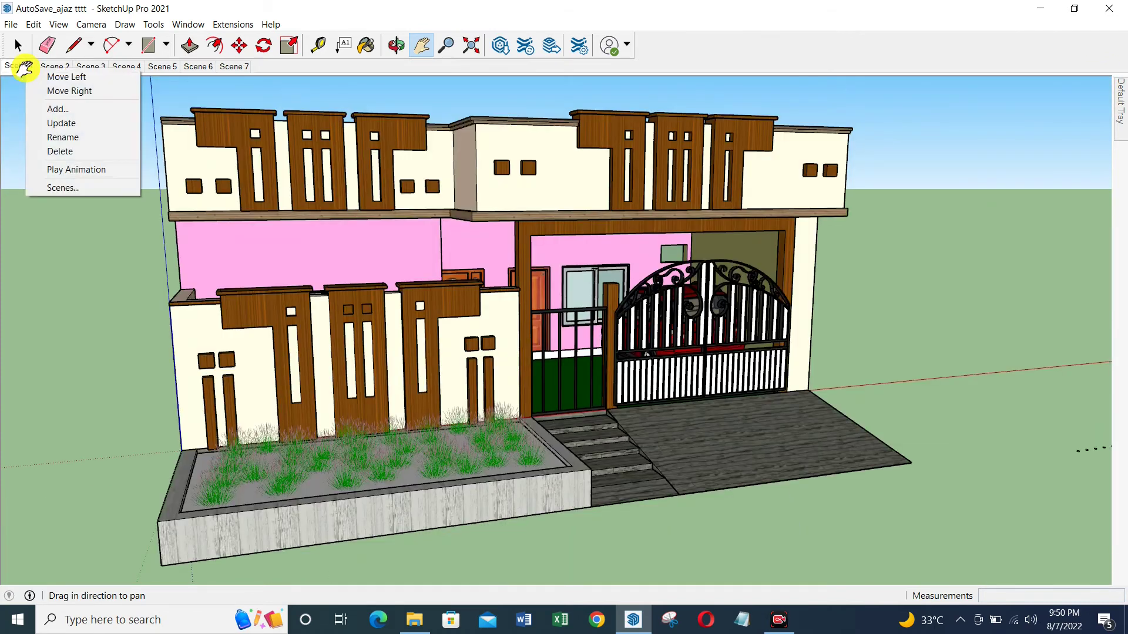
pyautogui.click(87, 170)
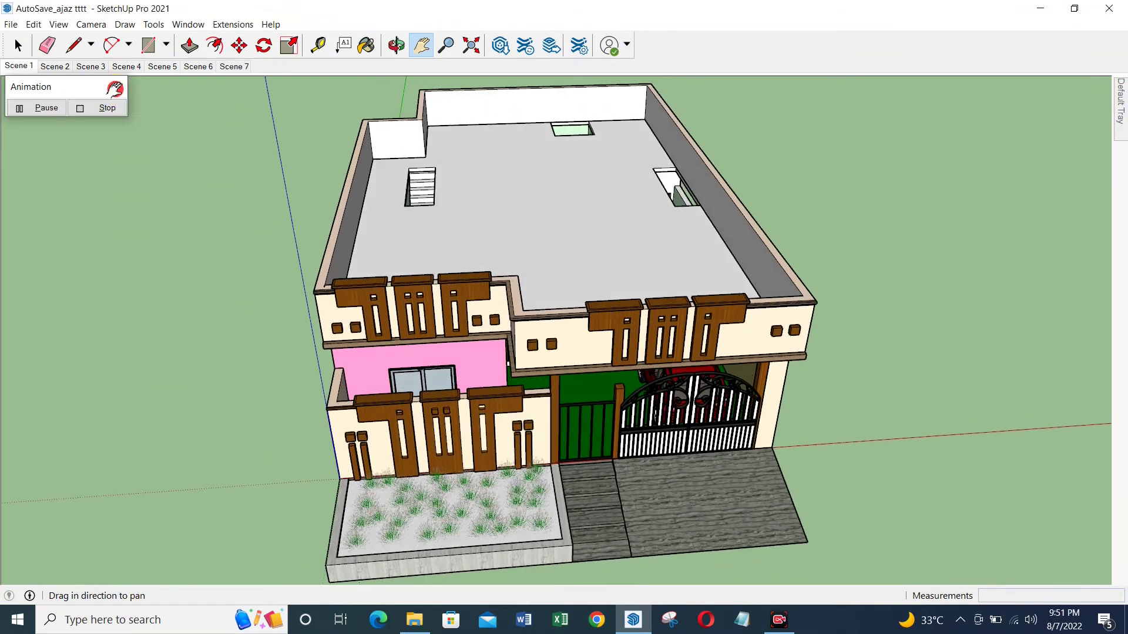
pyautogui.click(115, 90)
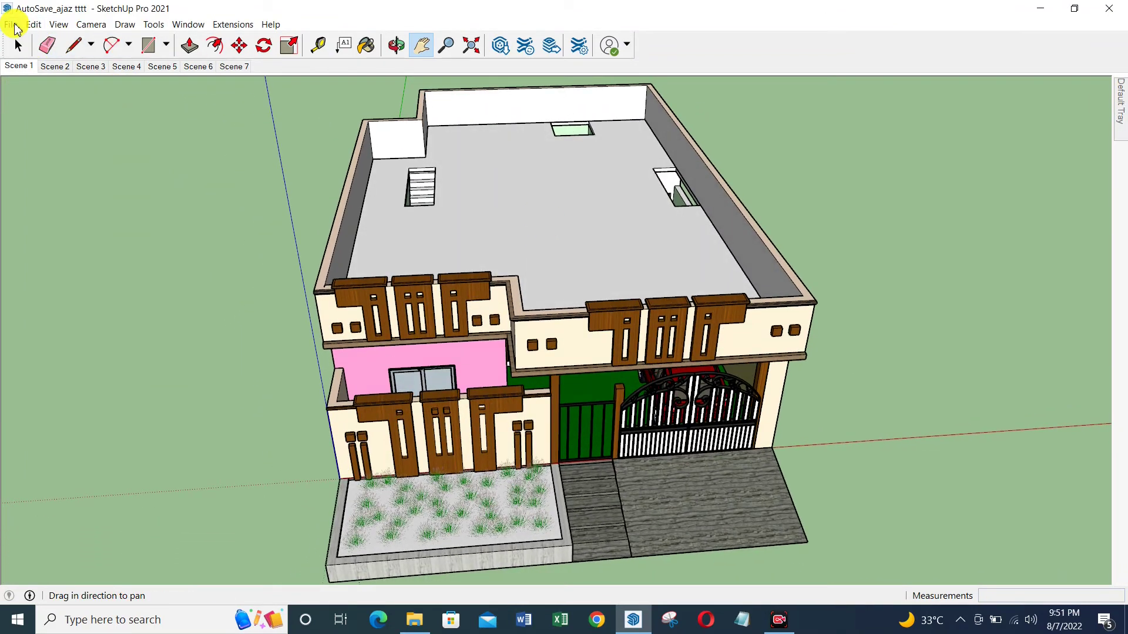
# Save the colored house model with its seven scenes using File > Save
pyautogui.click(13, 25)
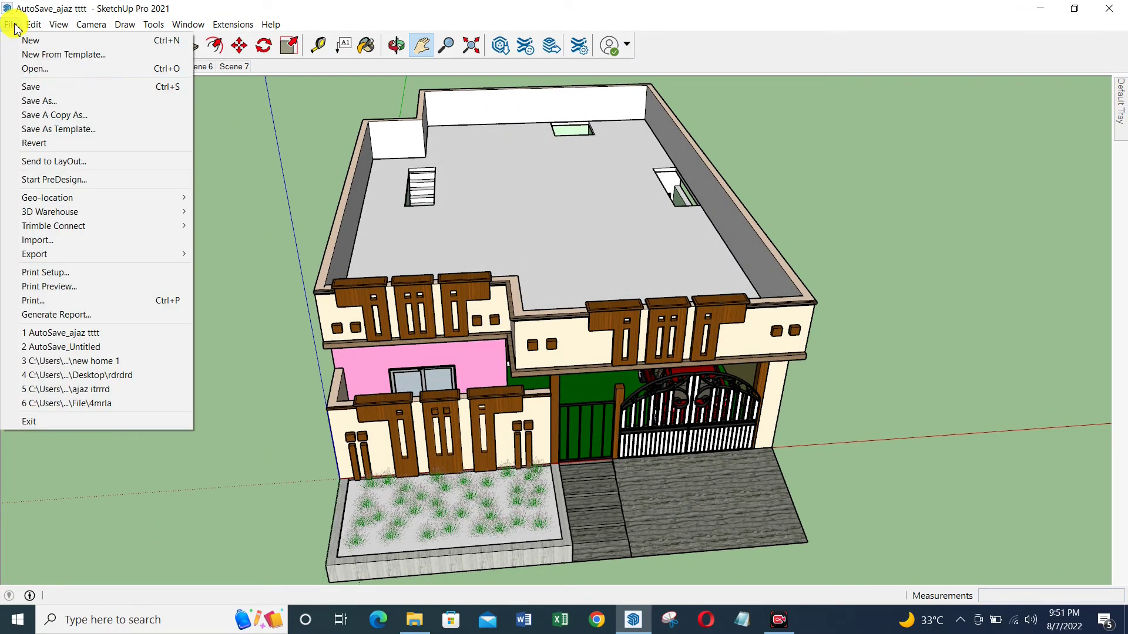
pyautogui.click(63, 89)
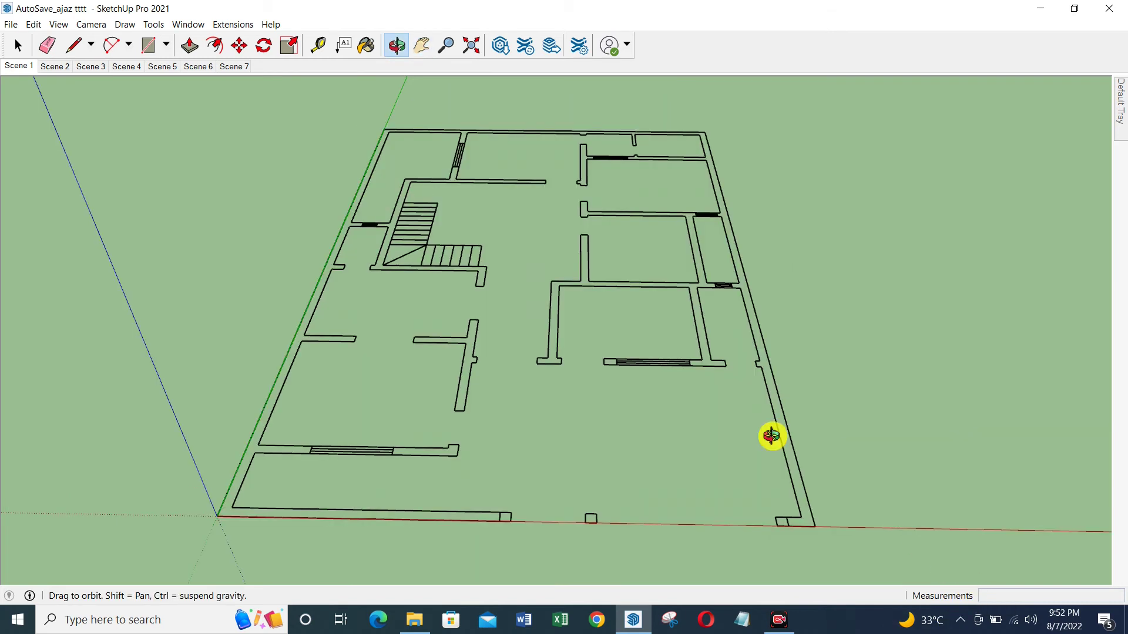
# Orbit the floor plan to an oblique view, then close SketchUp to trigger the save-changes prompt
pyautogui.moveTo(642, 376)
pyautogui.mouseDown()
pyautogui.moveTo(622, 368)
pyautogui.moveTo(593, 391)
pyautogui.mouseUp()
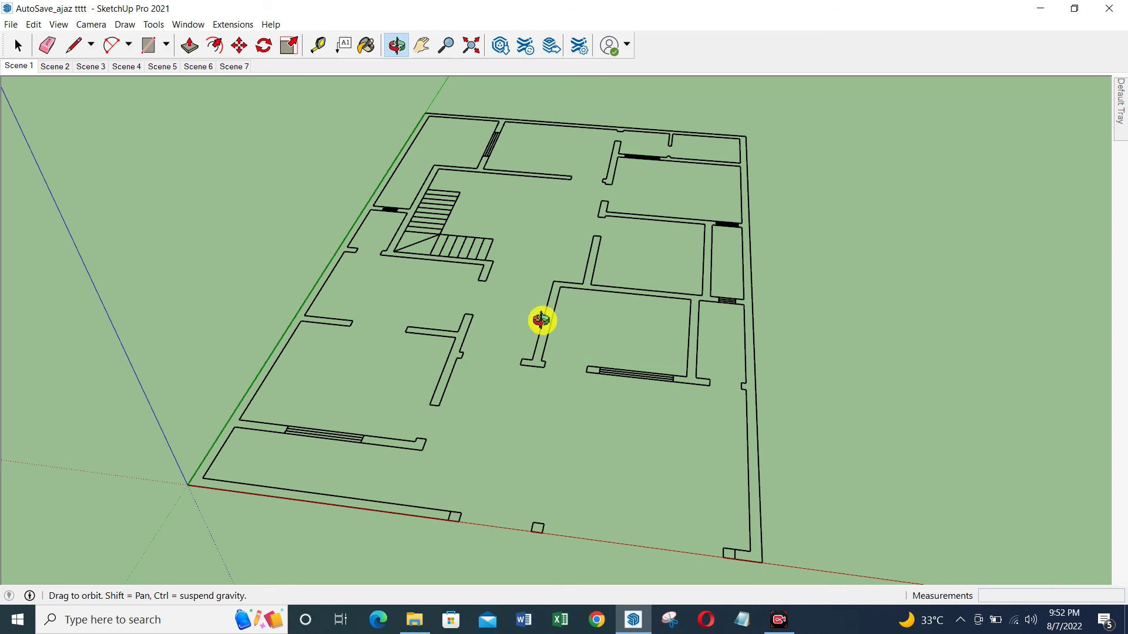
pyautogui.moveTo(576, 285)
pyautogui.mouseDown()
pyautogui.moveTo(519, 312)
pyautogui.moveTo(609, 367)
pyautogui.moveTo(511, 370)
pyautogui.moveTo(637, 343)
pyautogui.moveTo(503, 365)
pyautogui.moveTo(508, 340)
pyautogui.moveTo(746, 430)
pyautogui.moveTo(708, 409)
pyautogui.mouseUp()
pyautogui.moveTo(774, 398)
pyautogui.mouseDown()
pyautogui.moveTo(745, 403)
pyautogui.moveTo(723, 387)
pyautogui.moveTo(707, 398)
pyautogui.moveTo(652, 359)
pyautogui.moveTo(677, 327)
pyautogui.moveTo(466, 319)
pyautogui.moveTo(548, 334)
pyautogui.moveTo(460, 329)
pyautogui.moveTo(524, 333)
pyautogui.moveTo(601, 370)
pyautogui.mouseUp()
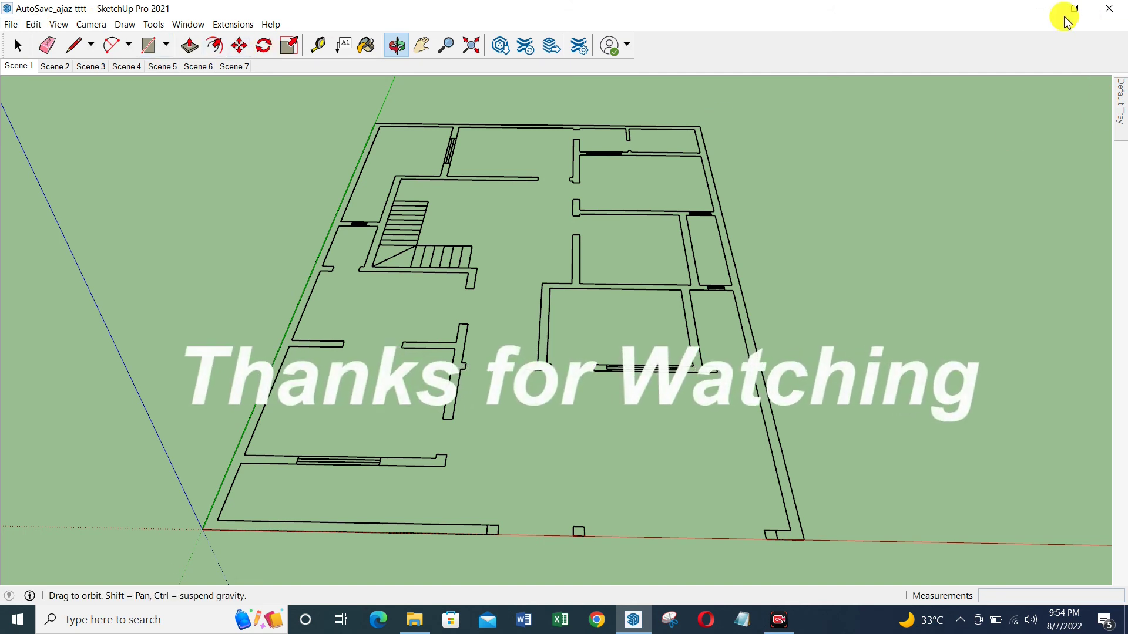
pyautogui.click(1110, 8)
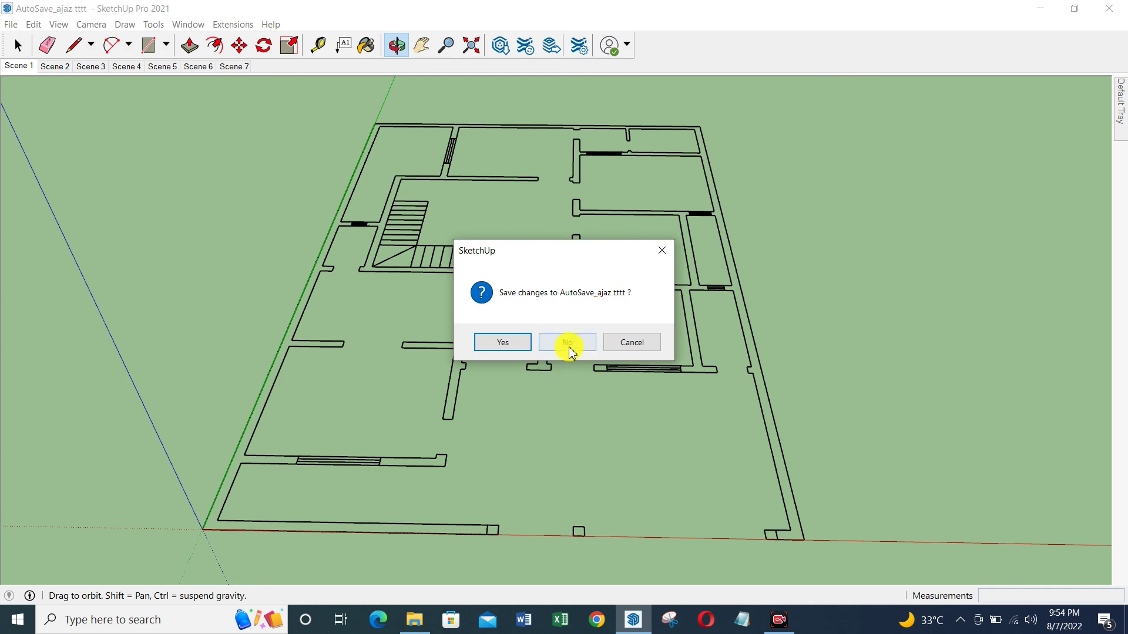